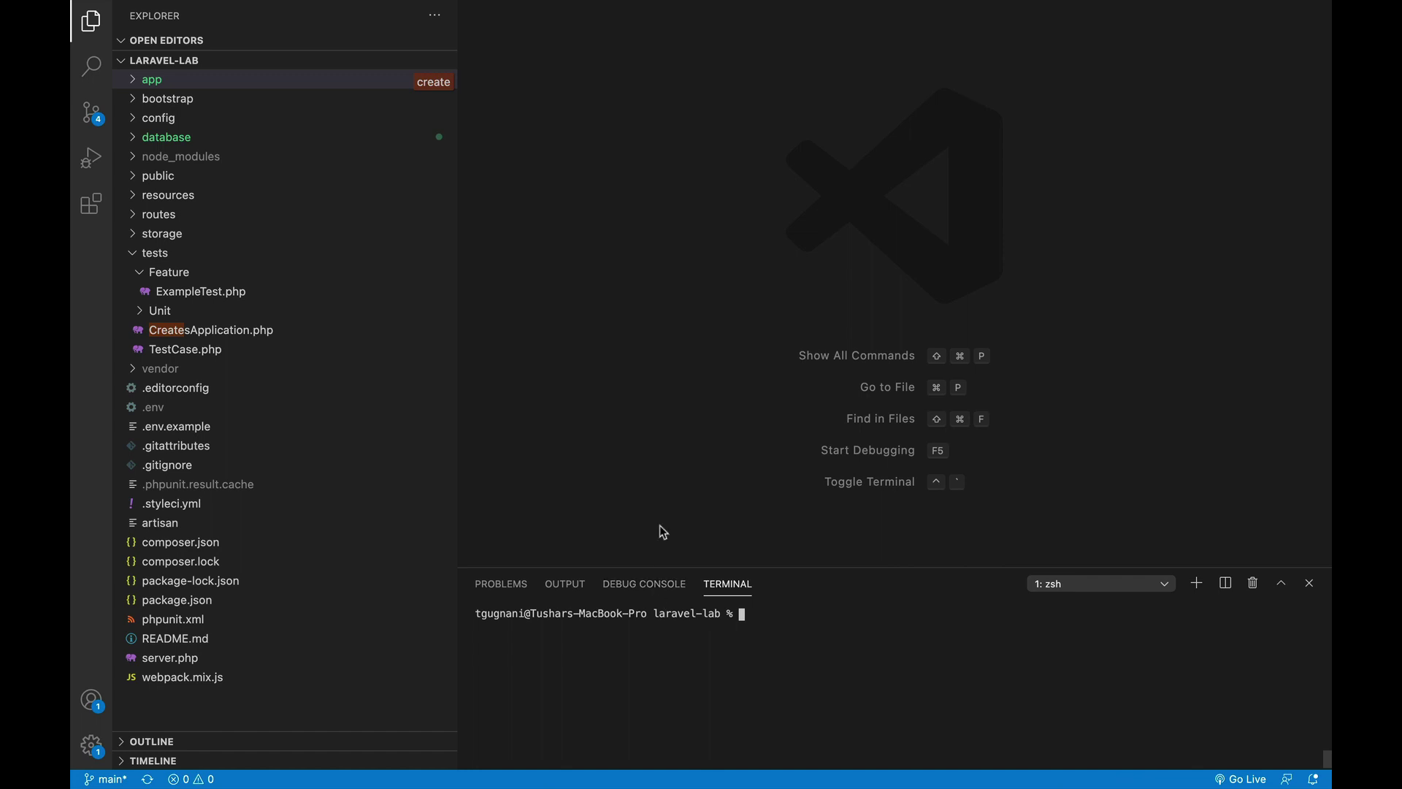
Step: Open User.php from app/Models, check Post.php's fillable fields, then return to User.php
left_click(292, 84)
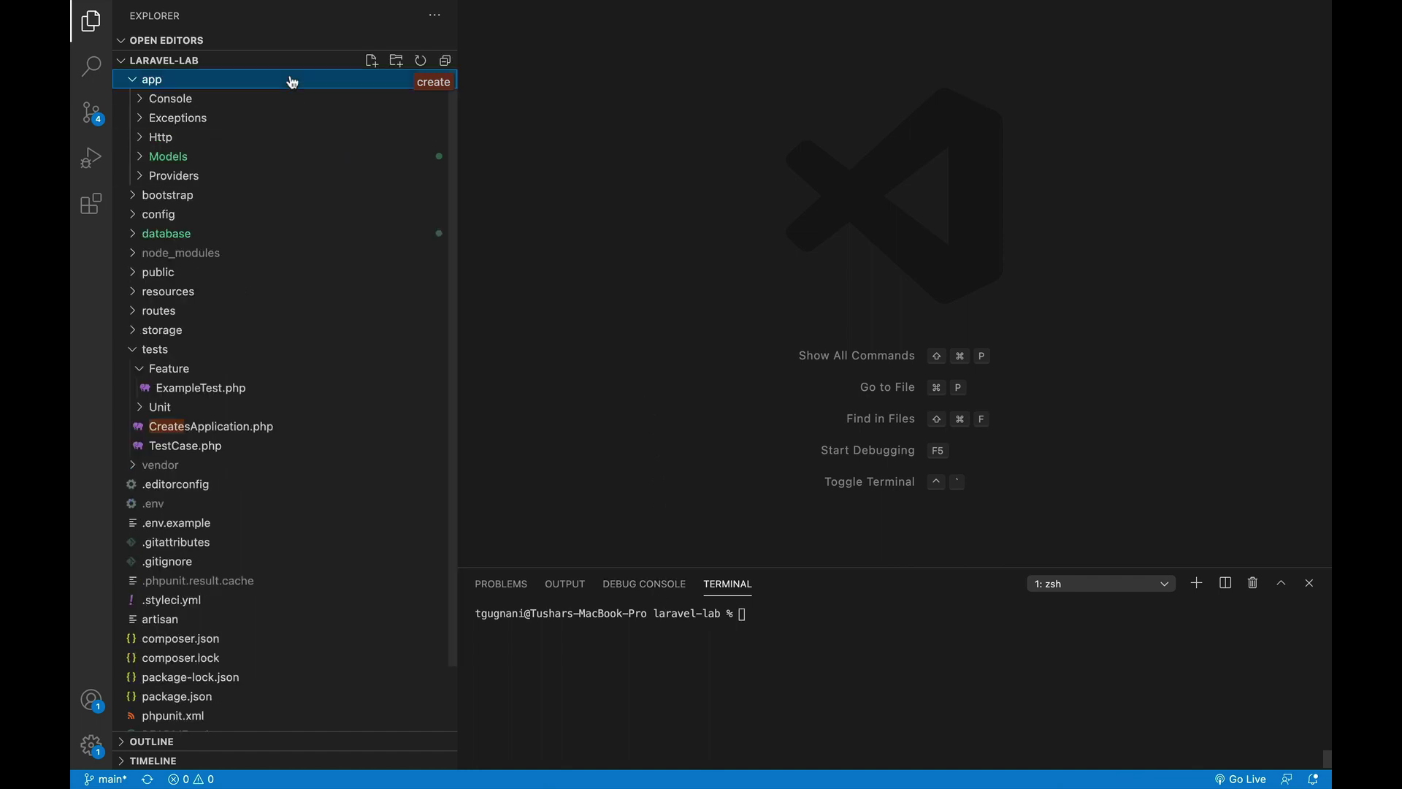
left_click(270, 157)
left_click(270, 194)
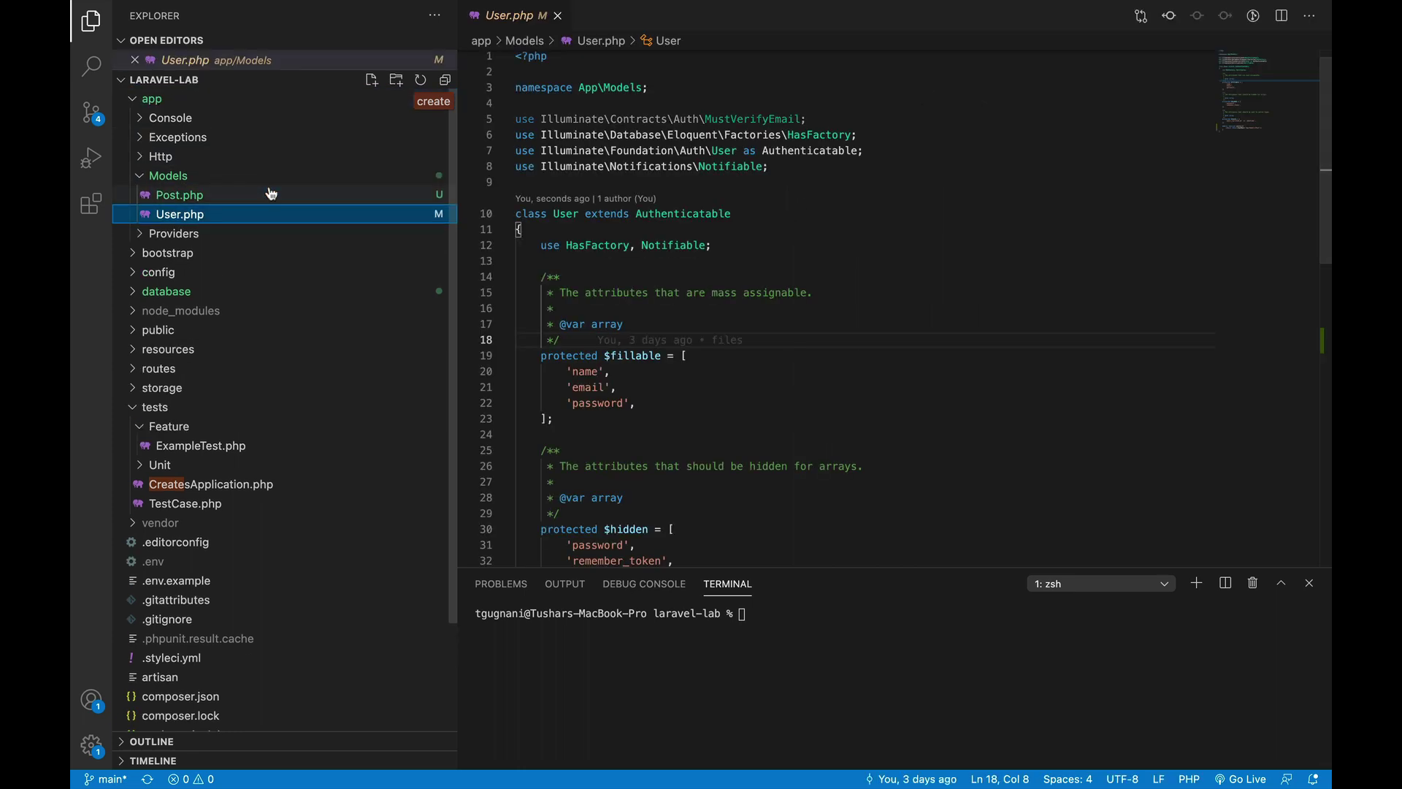
left_click(243, 195)
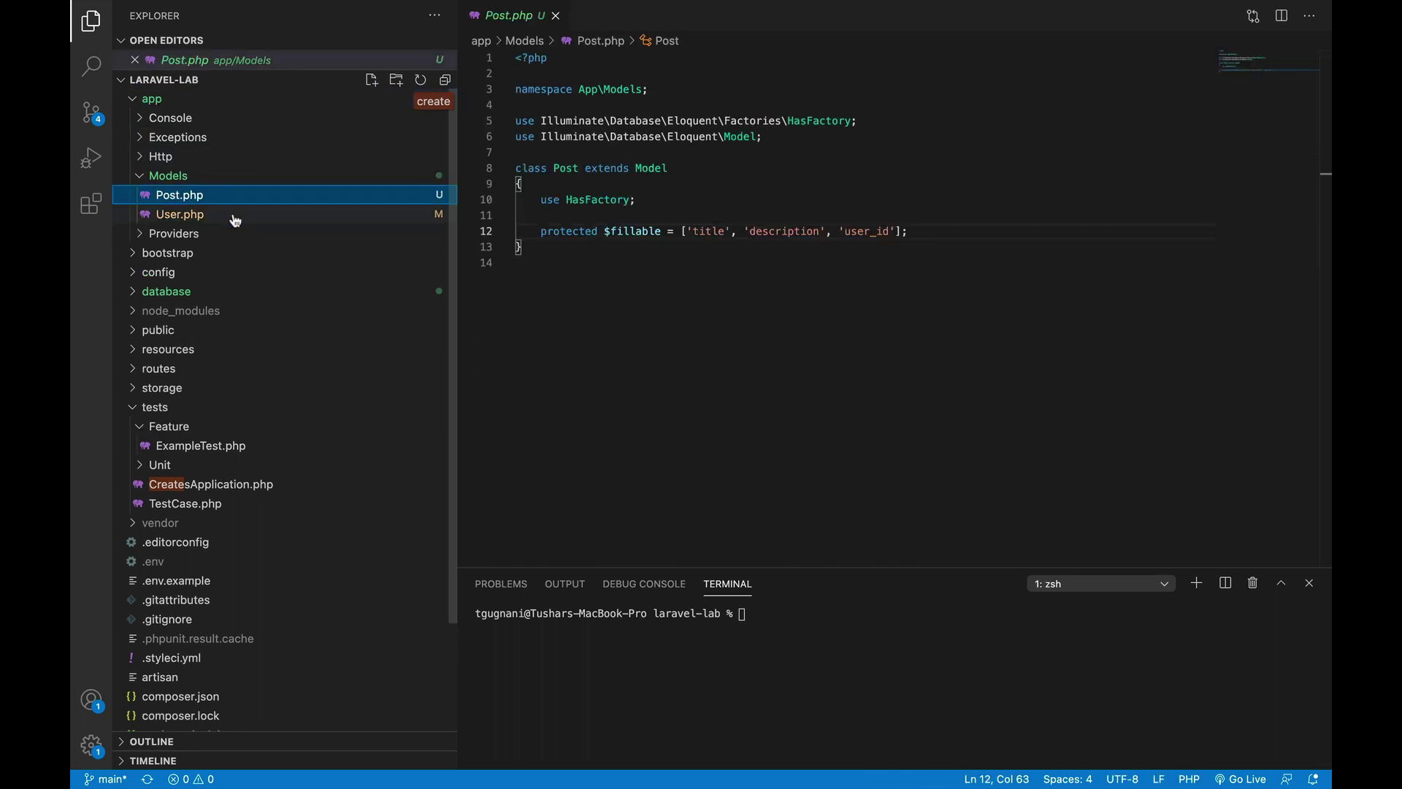
left_click(234, 215)
left_click(581, 326)
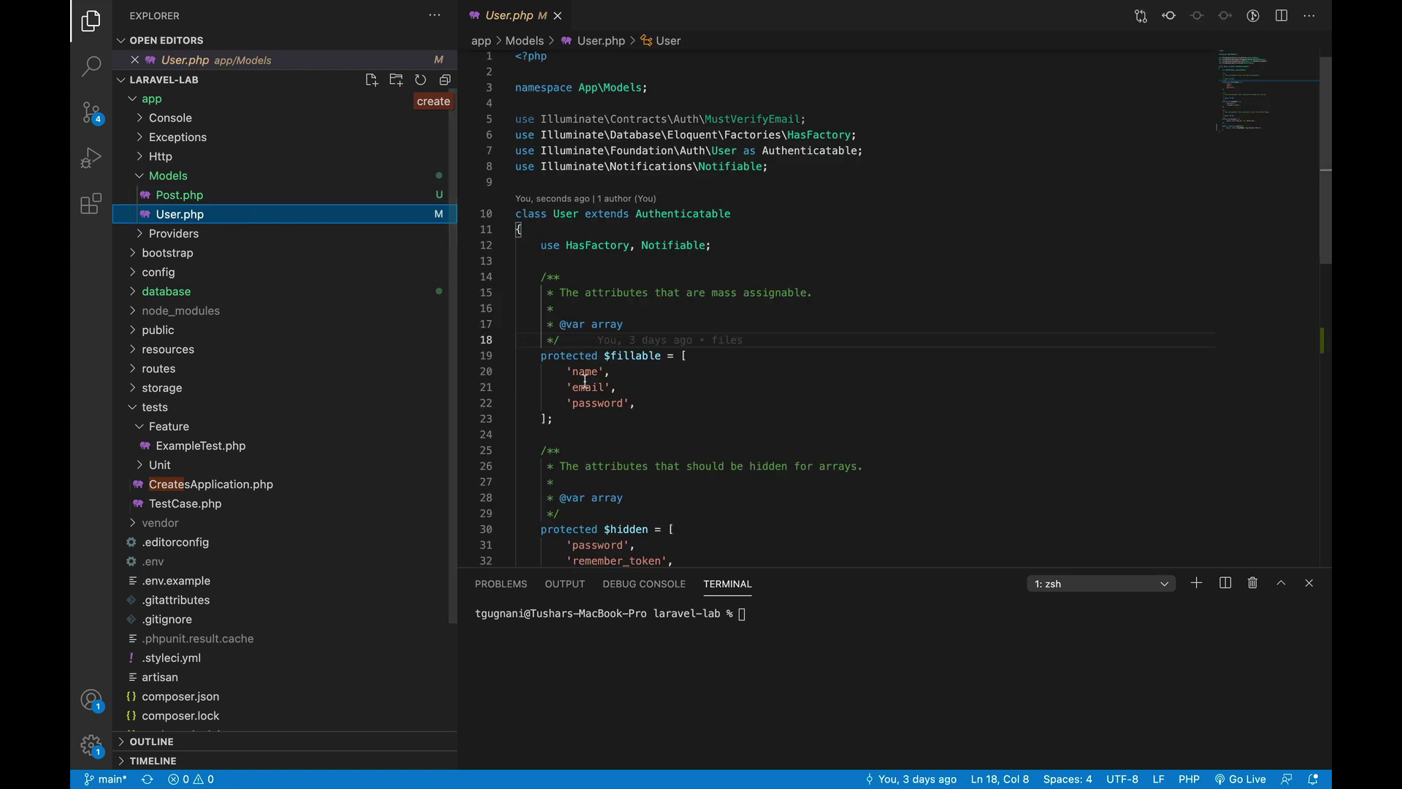
scroll(584, 381, "down", 5)
scroll(584, 381, "down", 3)
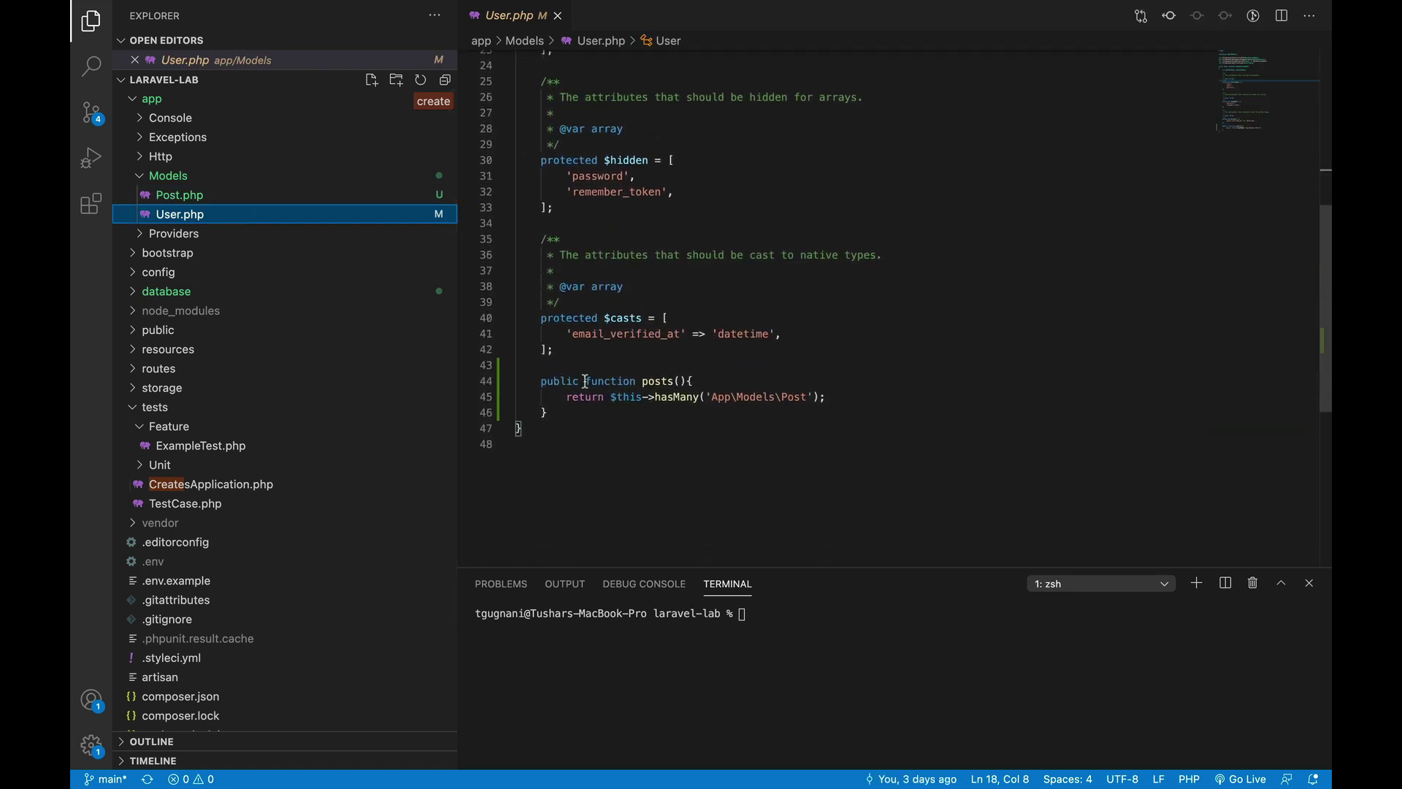
Step: Review the create_posts_table and create_users_table migrations, then PostFactory.php and UserFactory.php
left_click(350, 305)
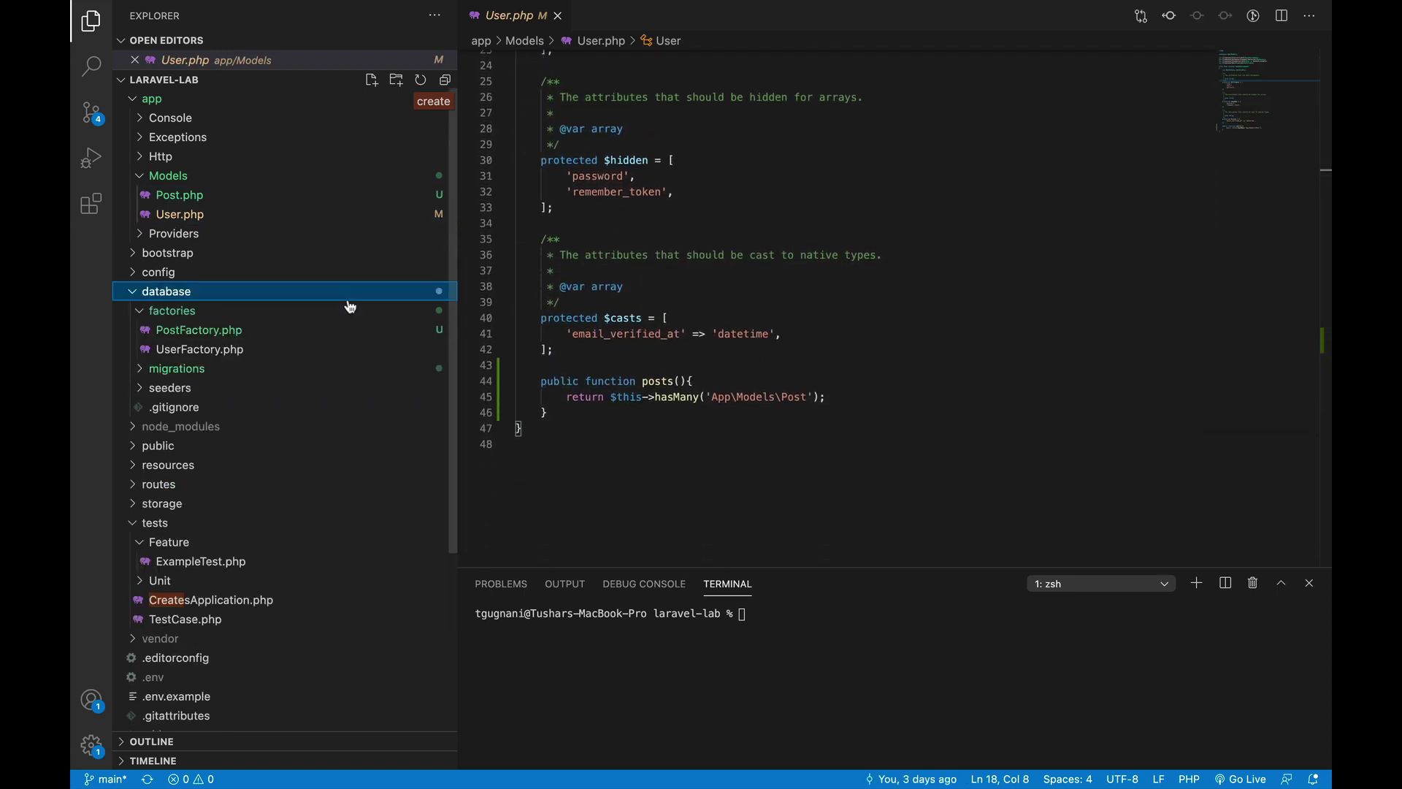
left_click(335, 368)
left_click(334, 445)
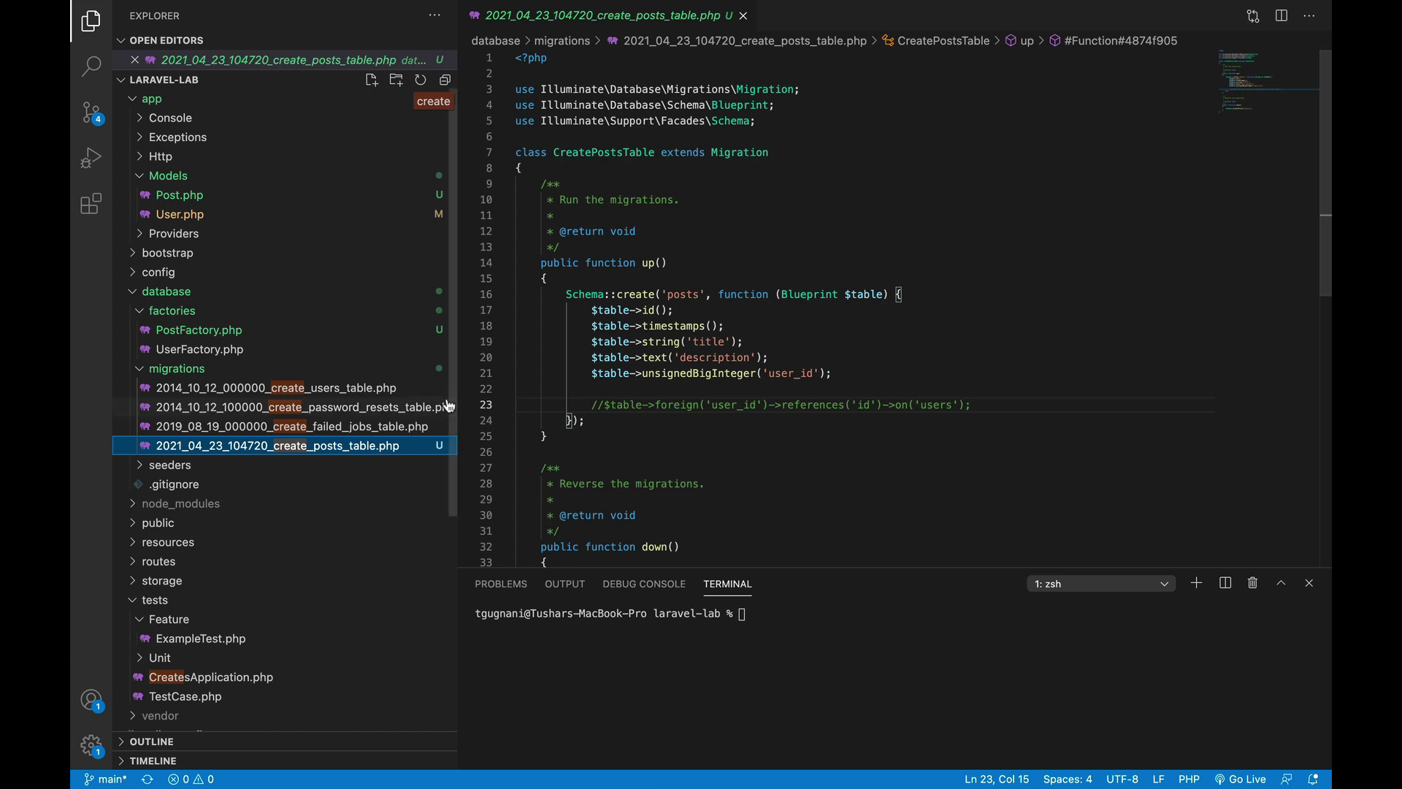
left_click(365, 399)
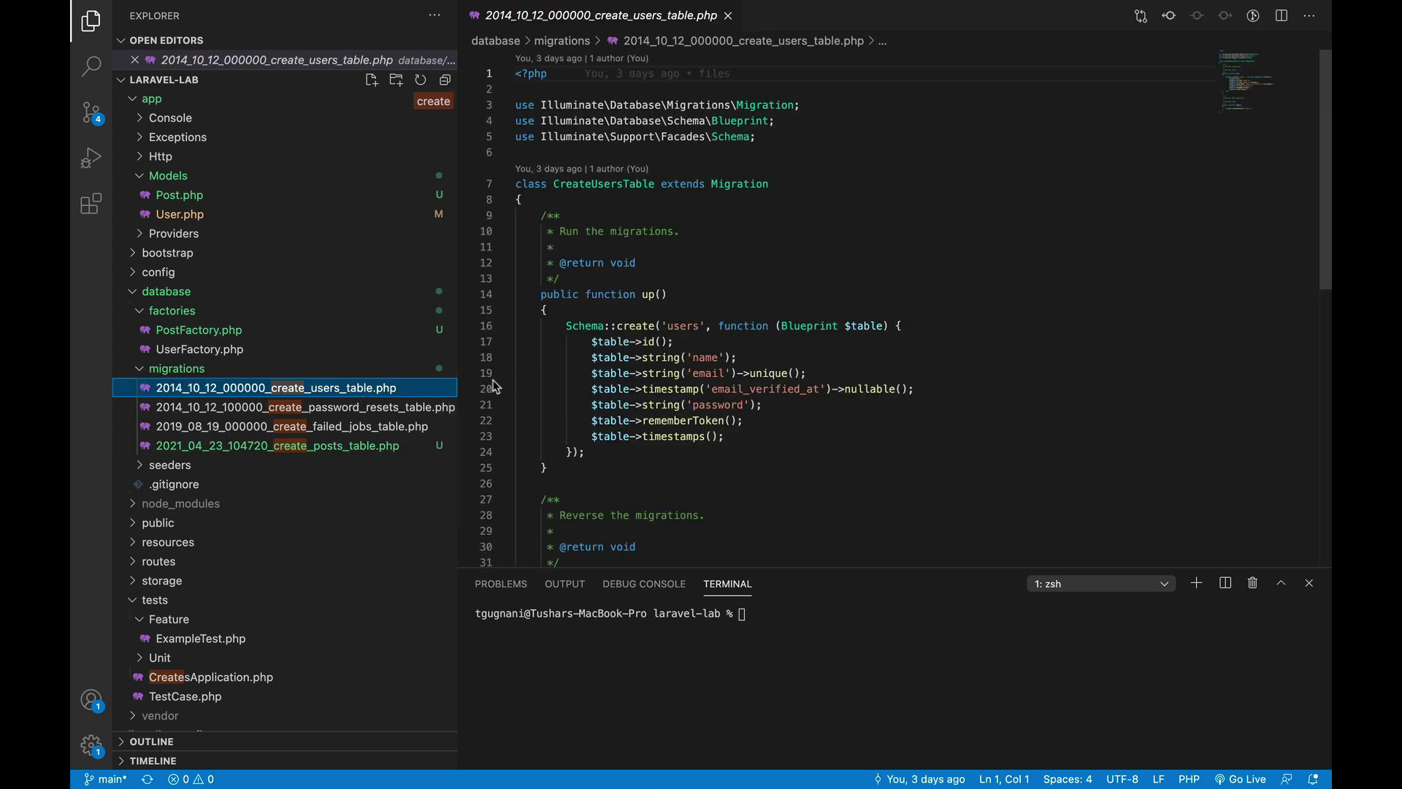
left_click(307, 334)
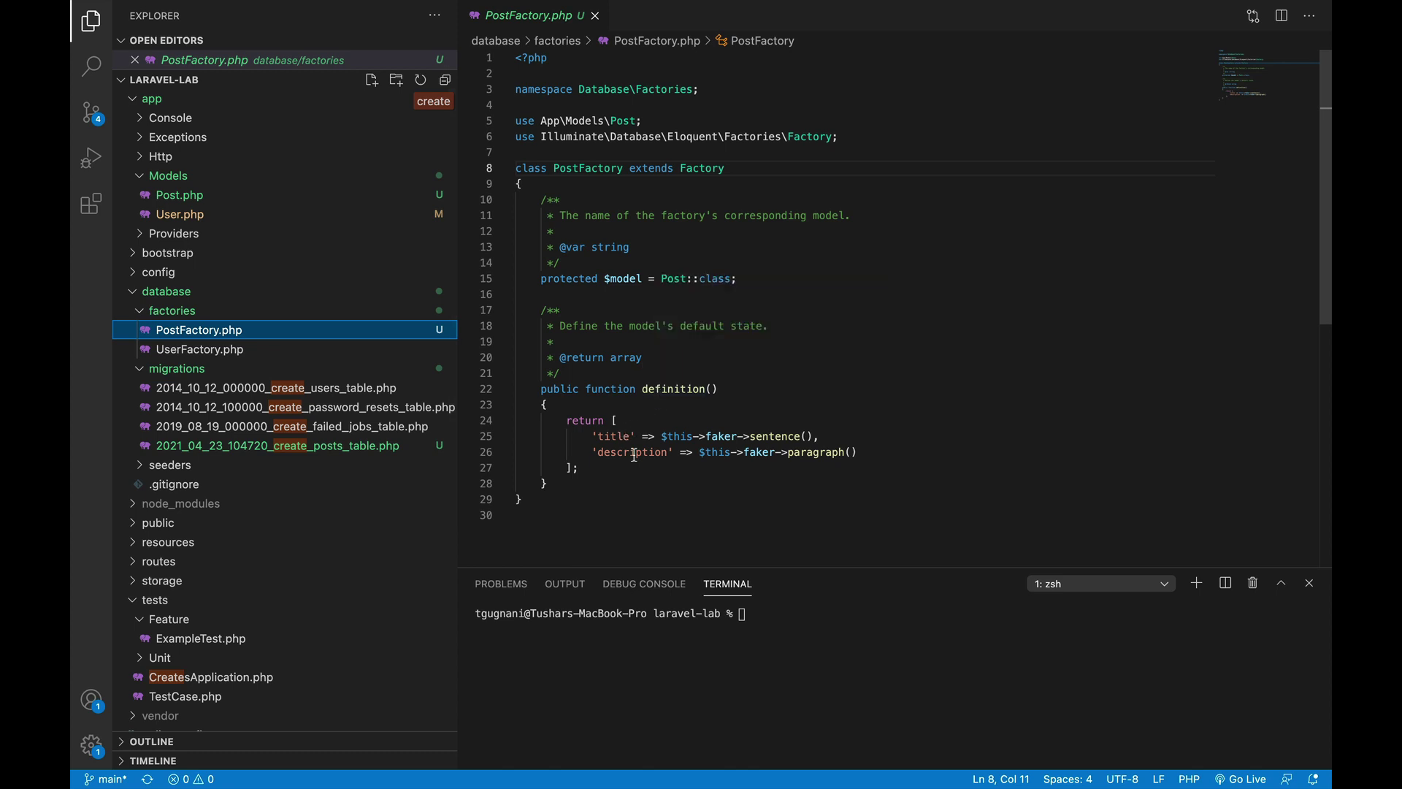
left_click(329, 350)
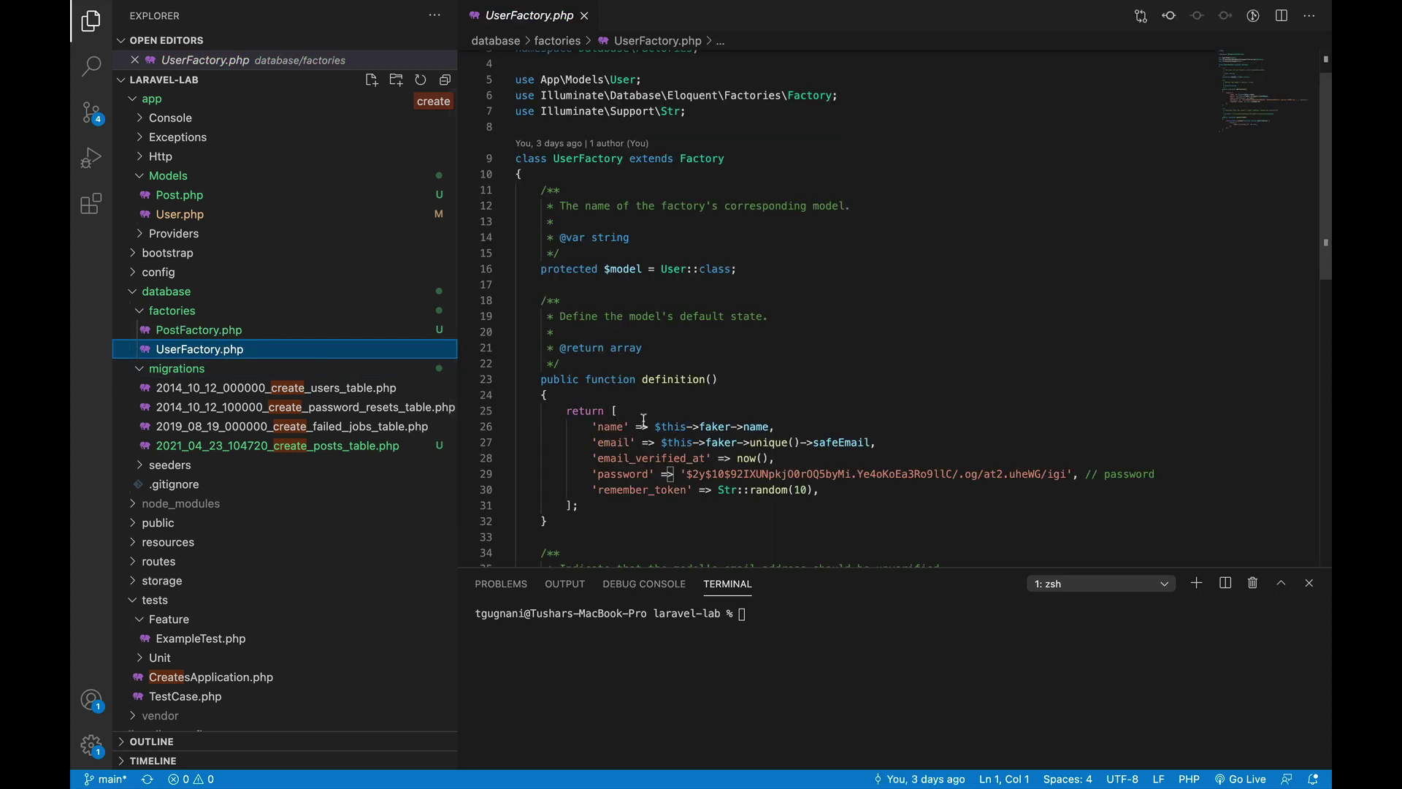
Step: Run 'php artisan make:test DeleteUserTest' and start a file search for 'Delete'
left_click(774, 611)
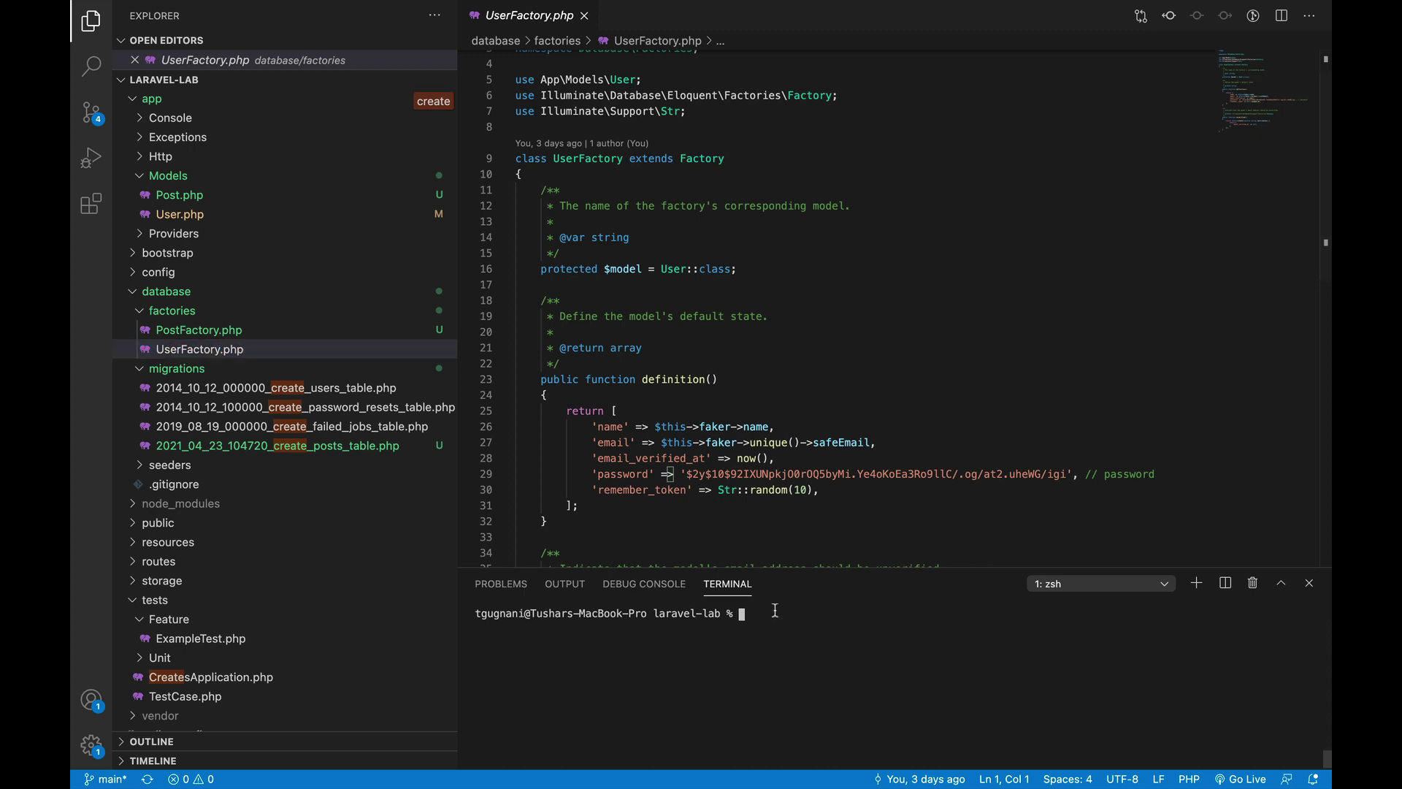
type("php artisan")
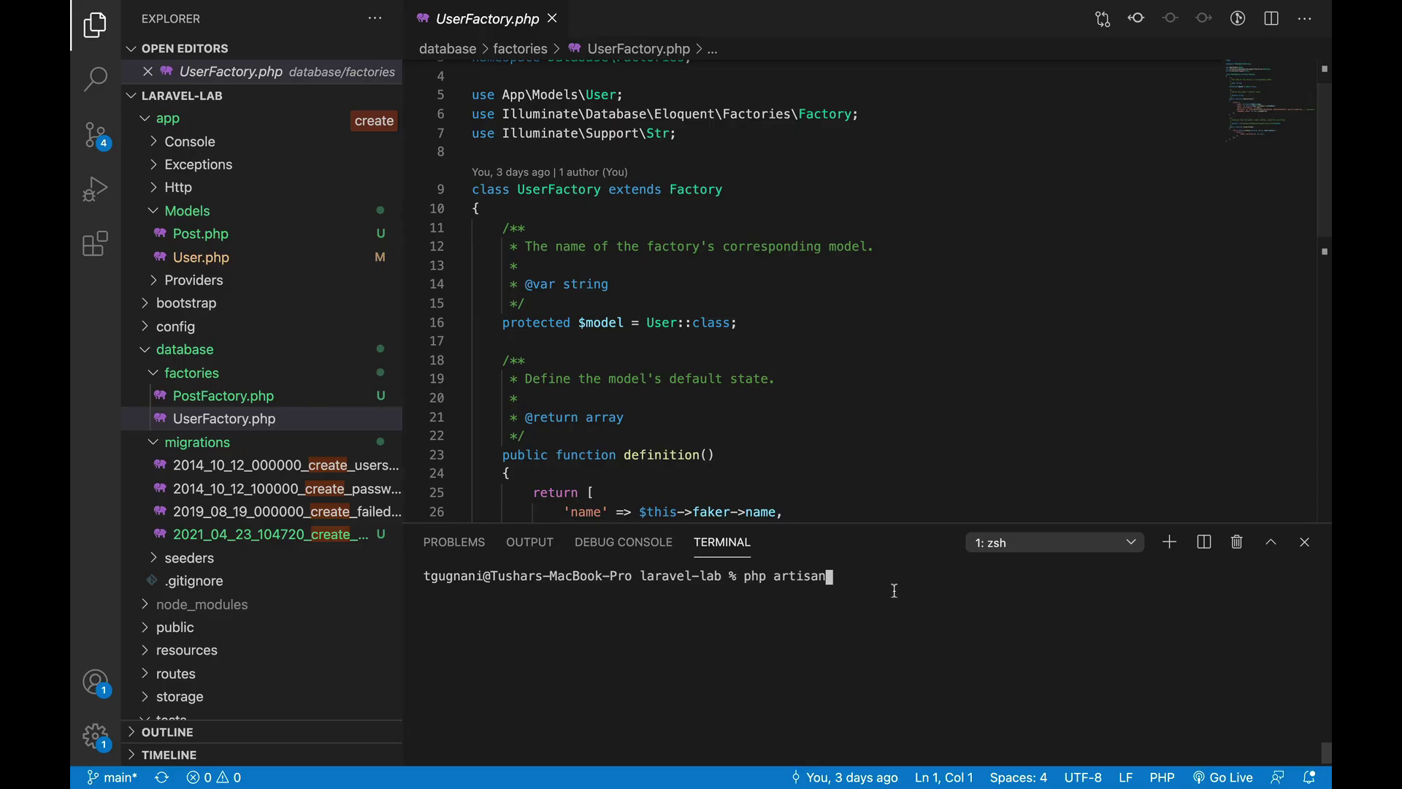
type(" make:test ")
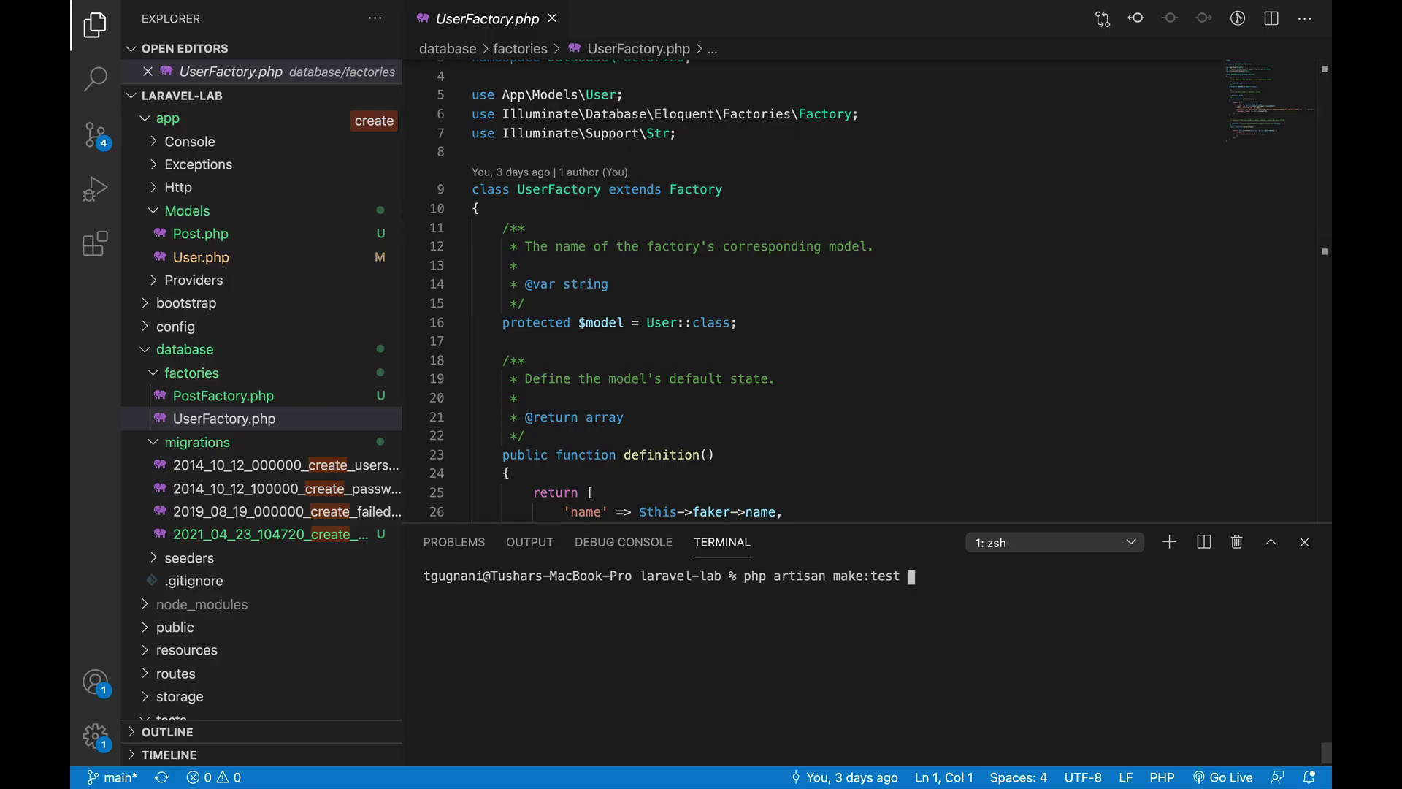
type("Delete")
type("UserTest")
key("Return")
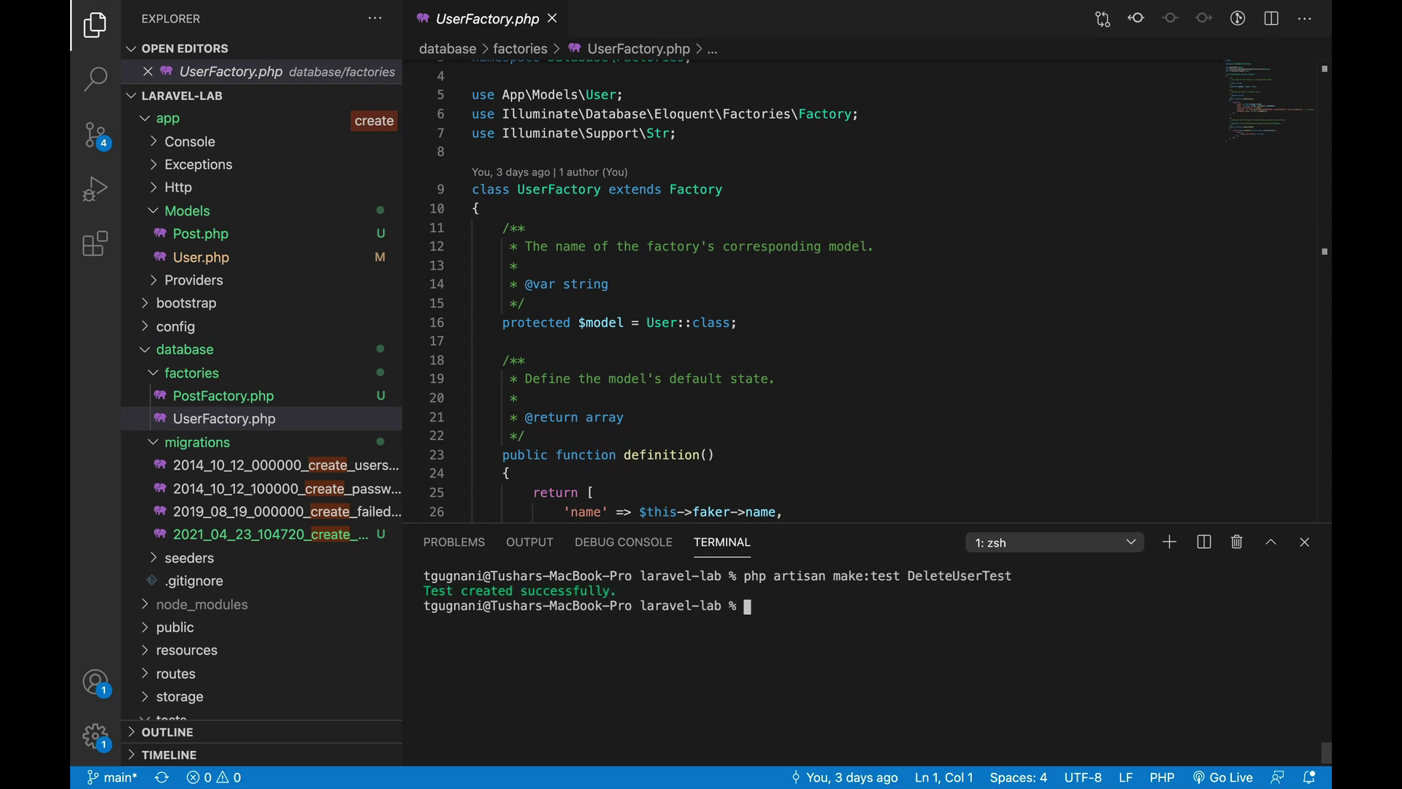
key("super+p")
type("Delete")
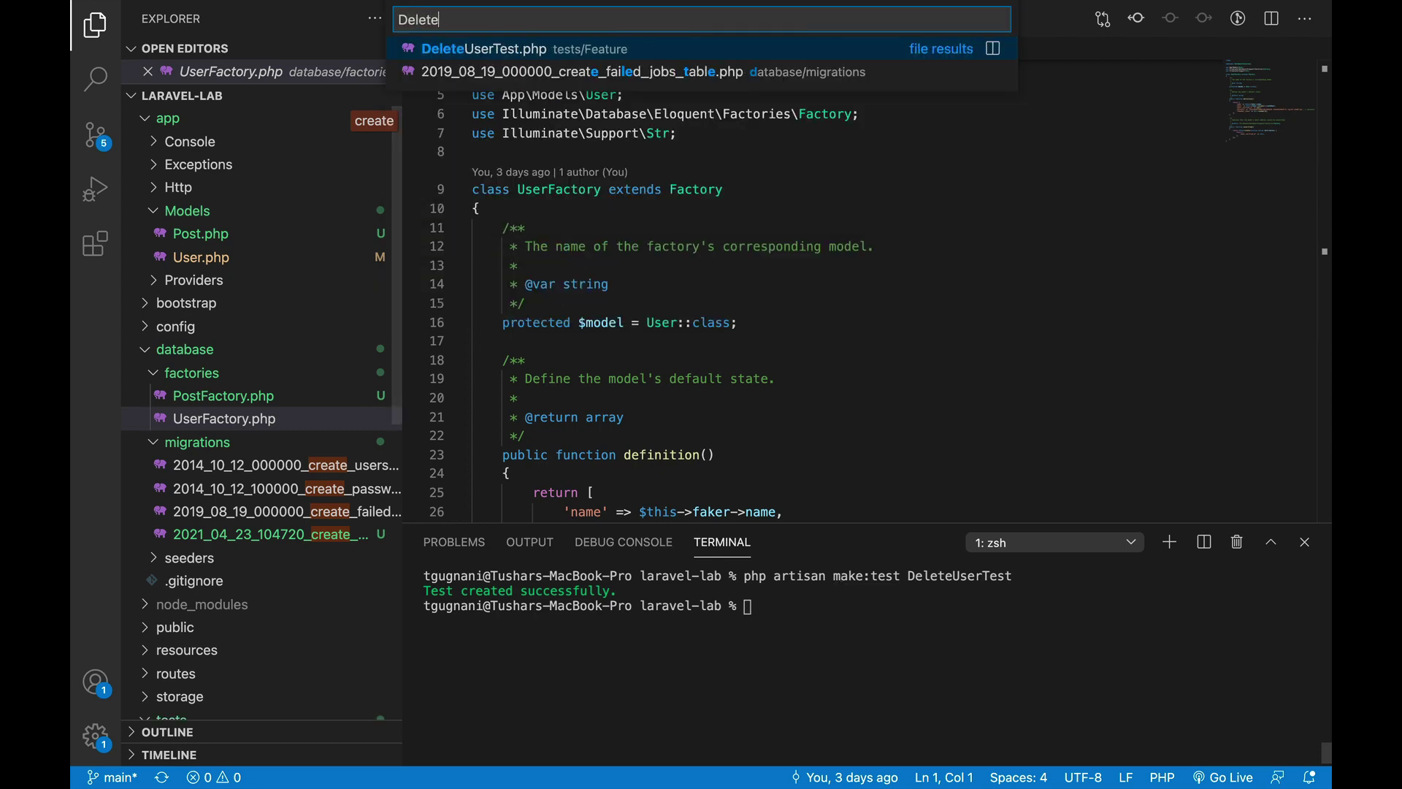
Step: Open DeleteUserTest.php, remove the example test, and add the RefreshDatabase trait
key("Return")
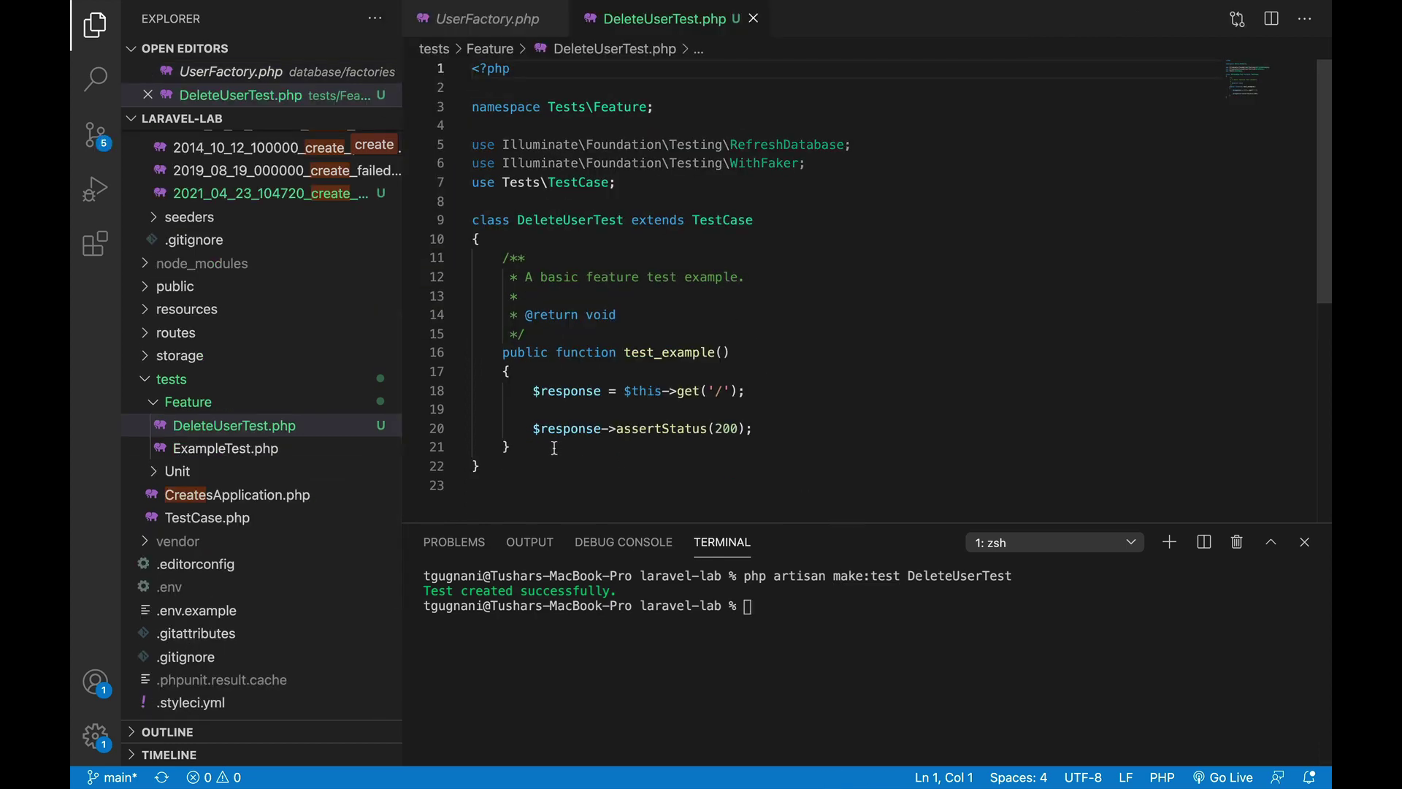
mouse_move(556, 447)
left_mouse_down()
mouse_move(477, 278)
mouse_move(503, 258)
left_mouse_up()
key("BackSpace")
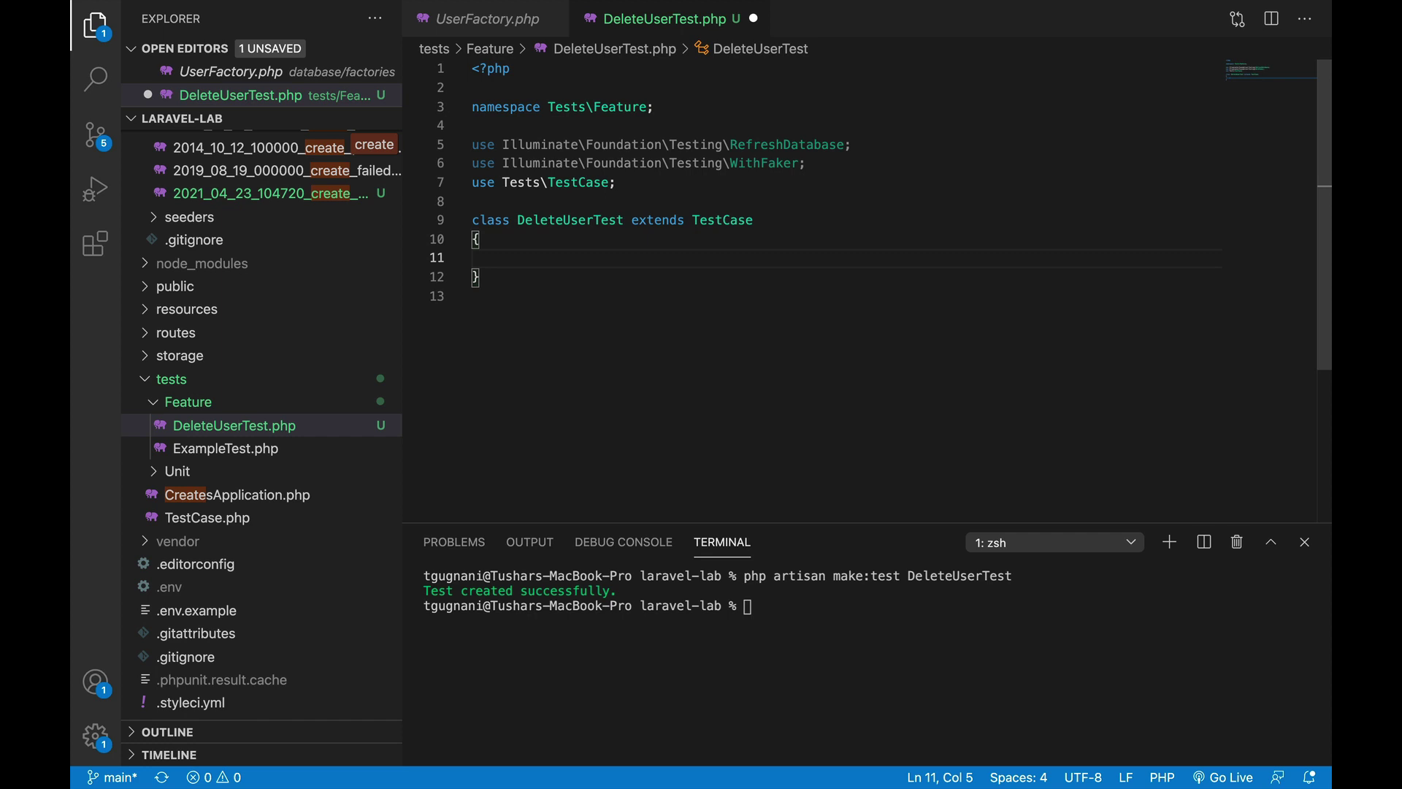
type("use Re")
key("Return")
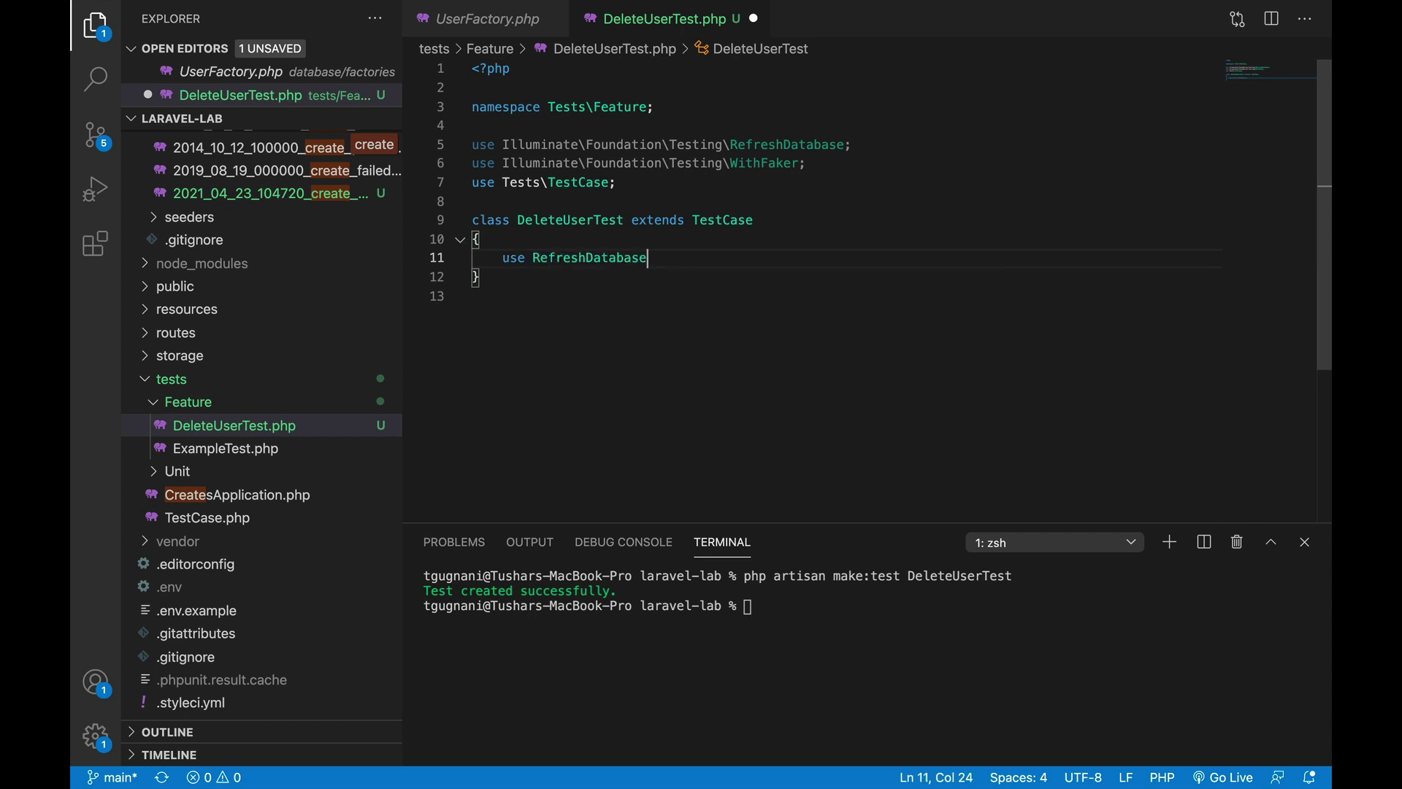
type(";")
key("Return")
key("Return")
type("/*")
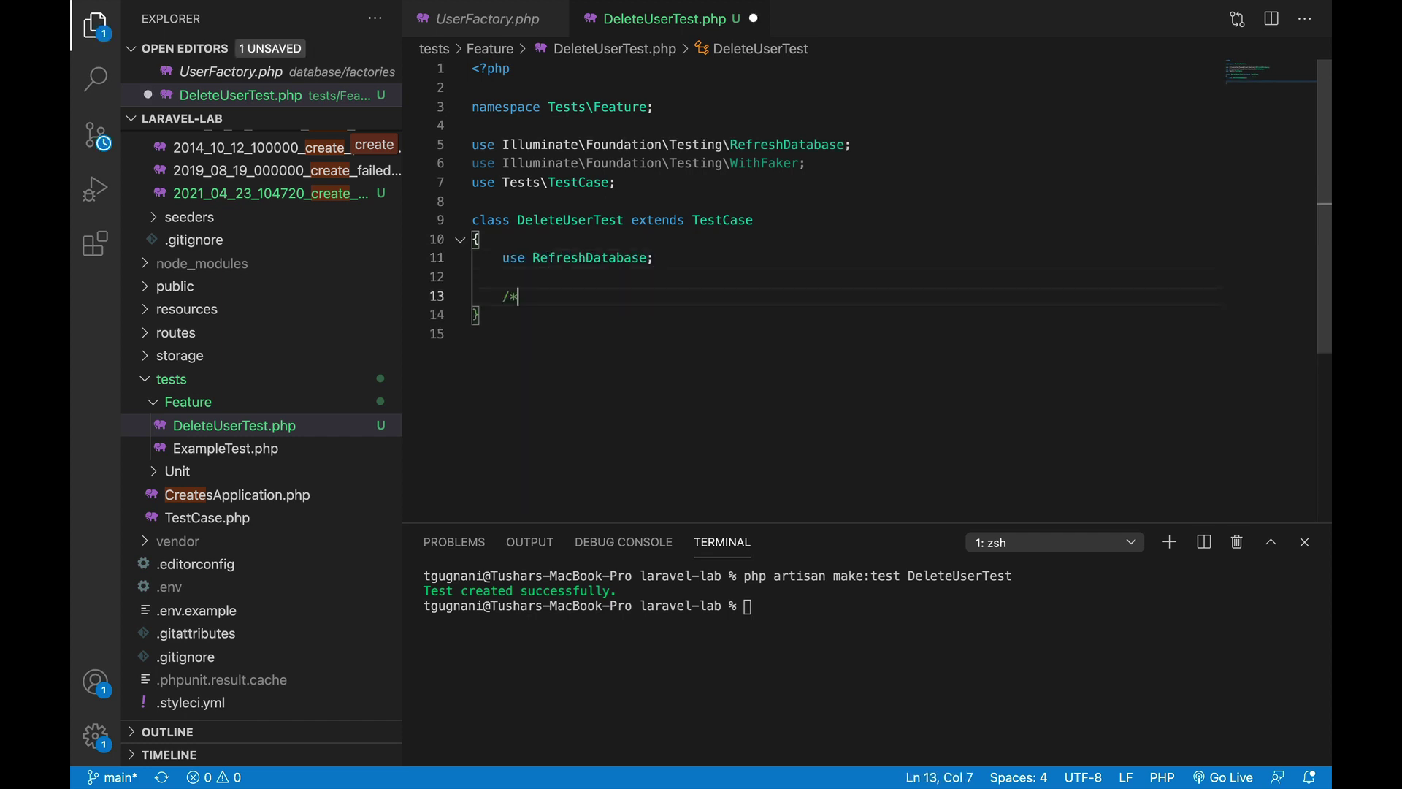
type("* @test */")
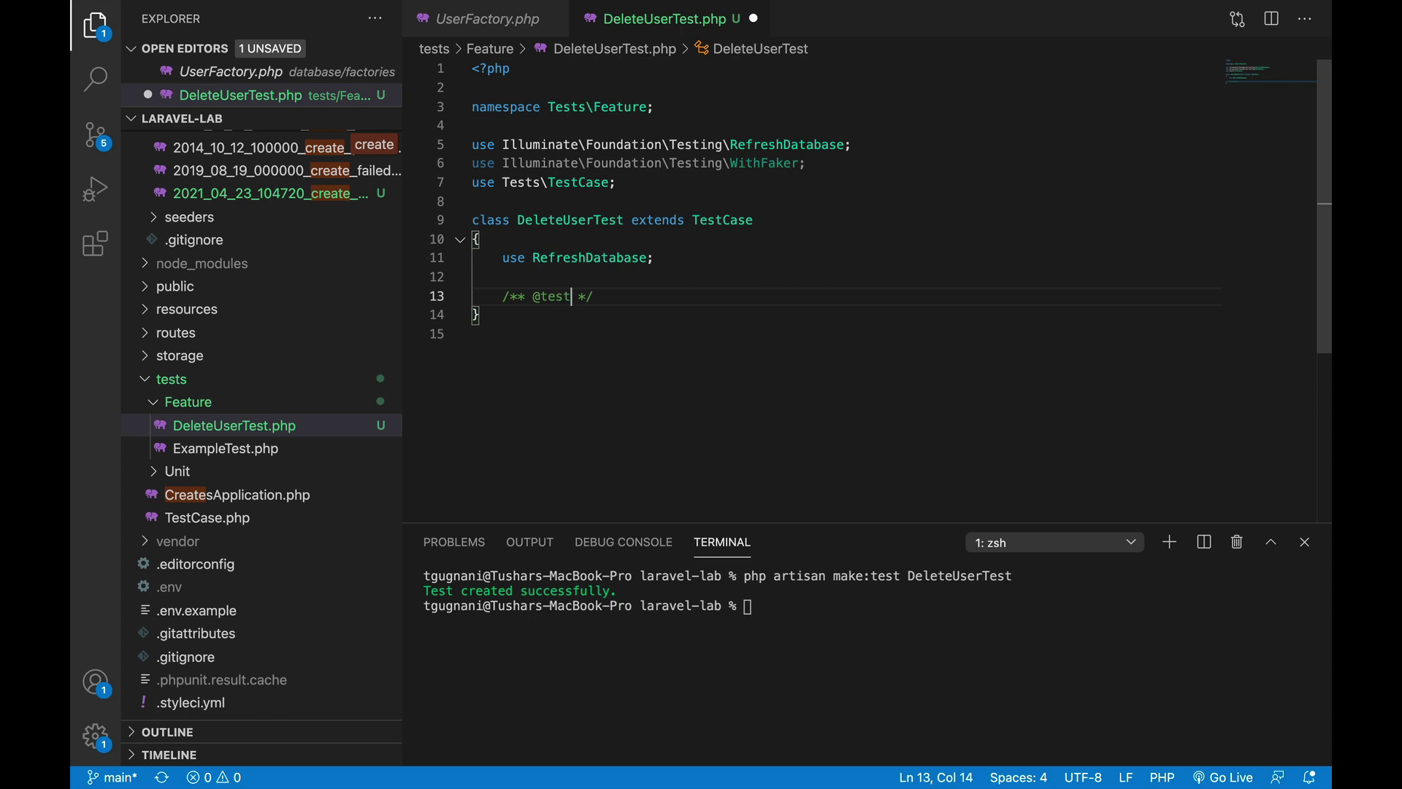
type("t")
key("End")
key("Return")
type("publ")
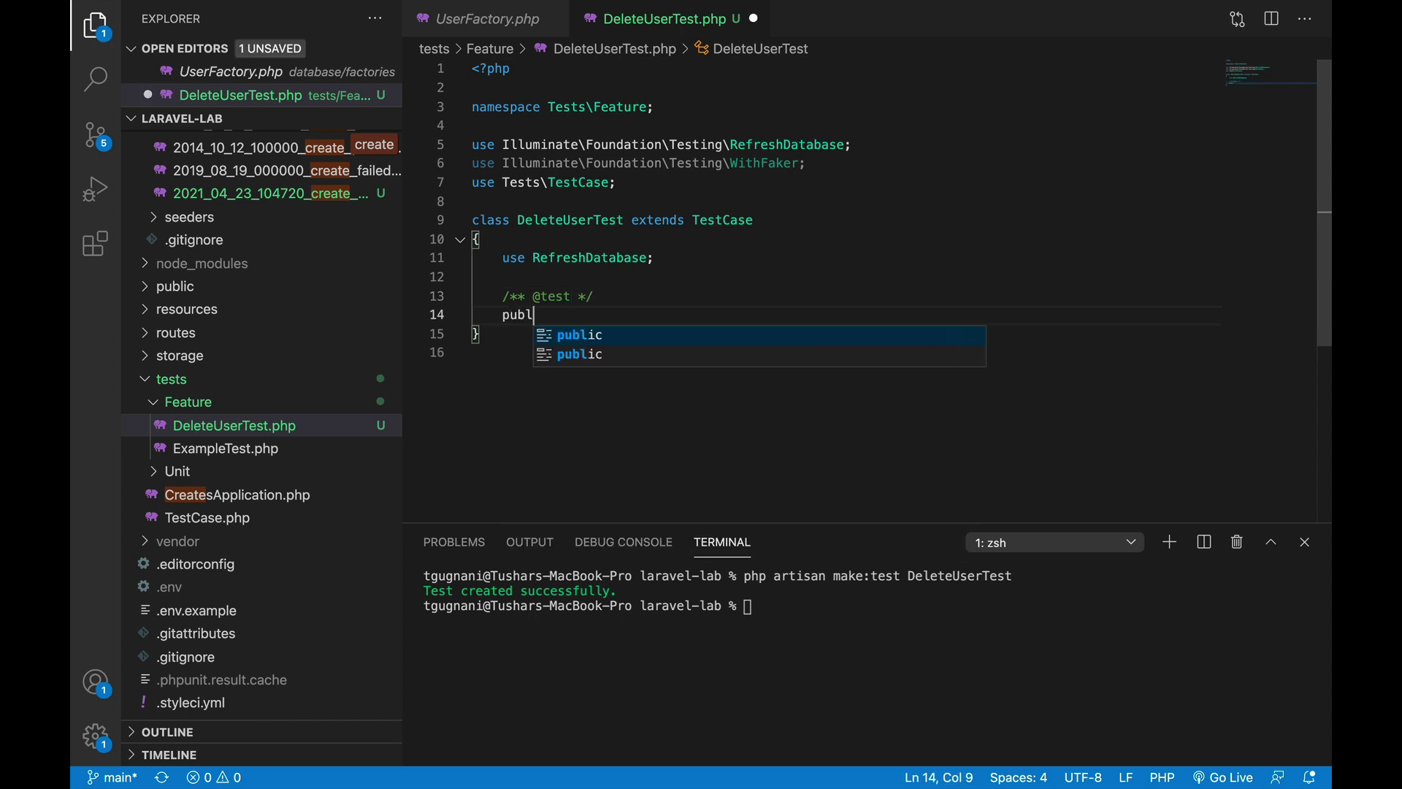
type("ic function it_")
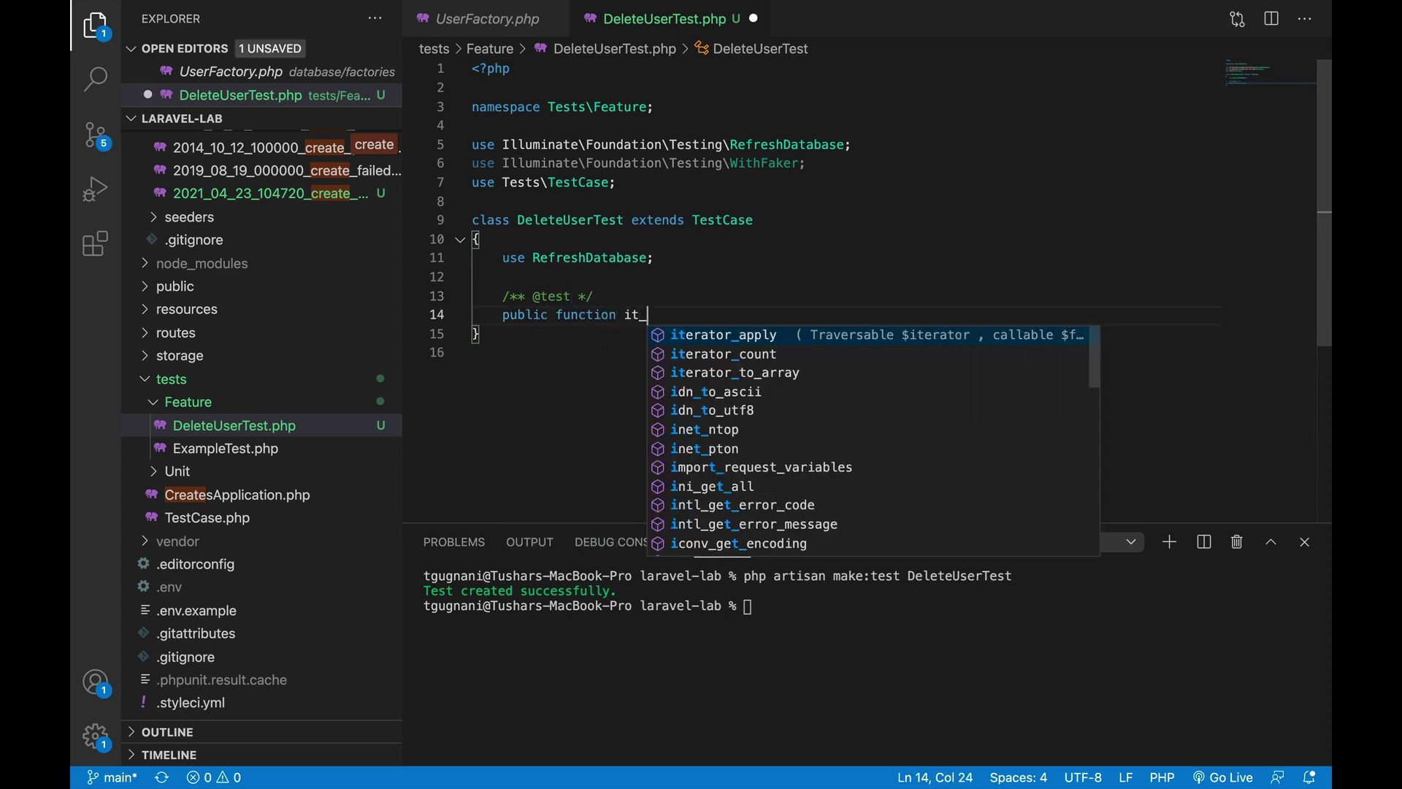
type("asserts_")
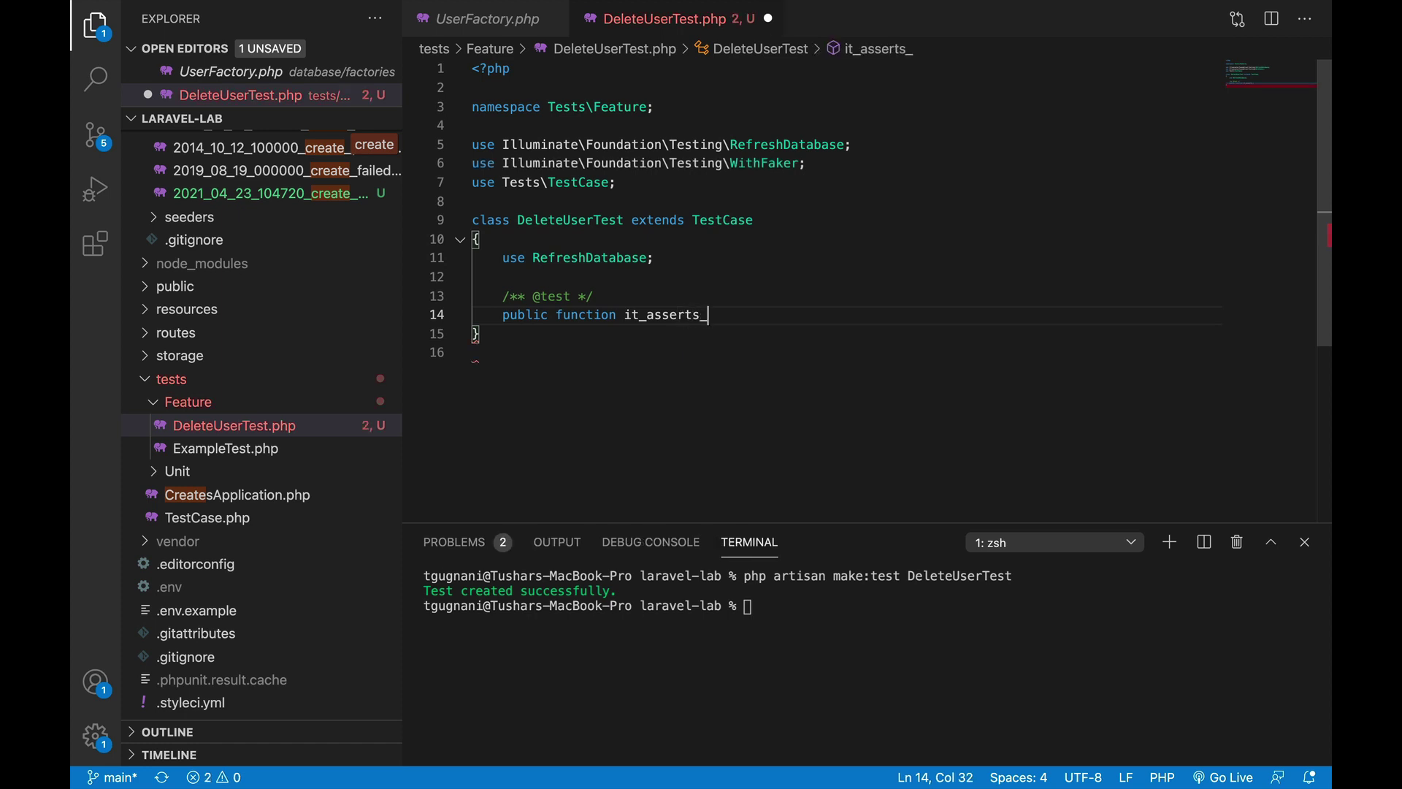
type("related")
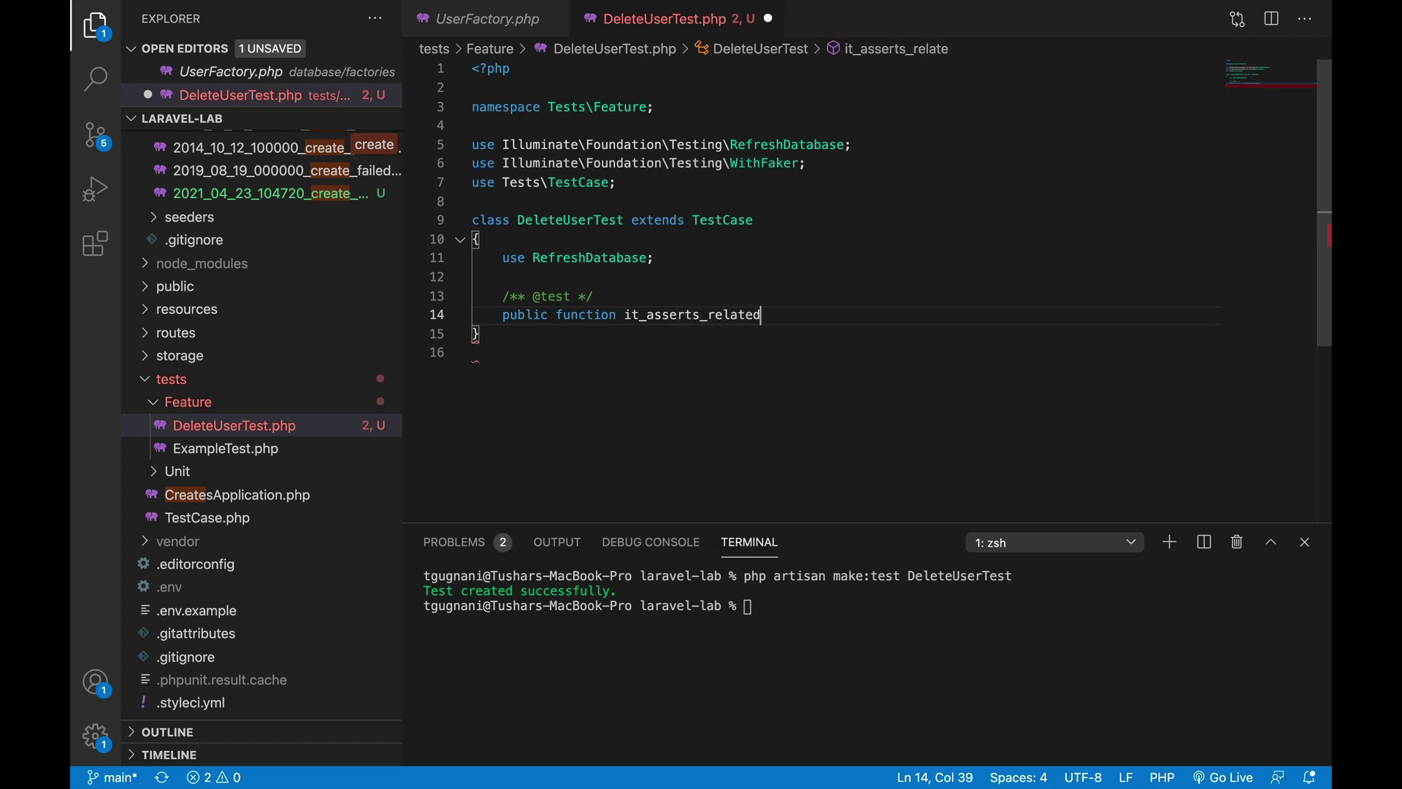
type("_posts_are")
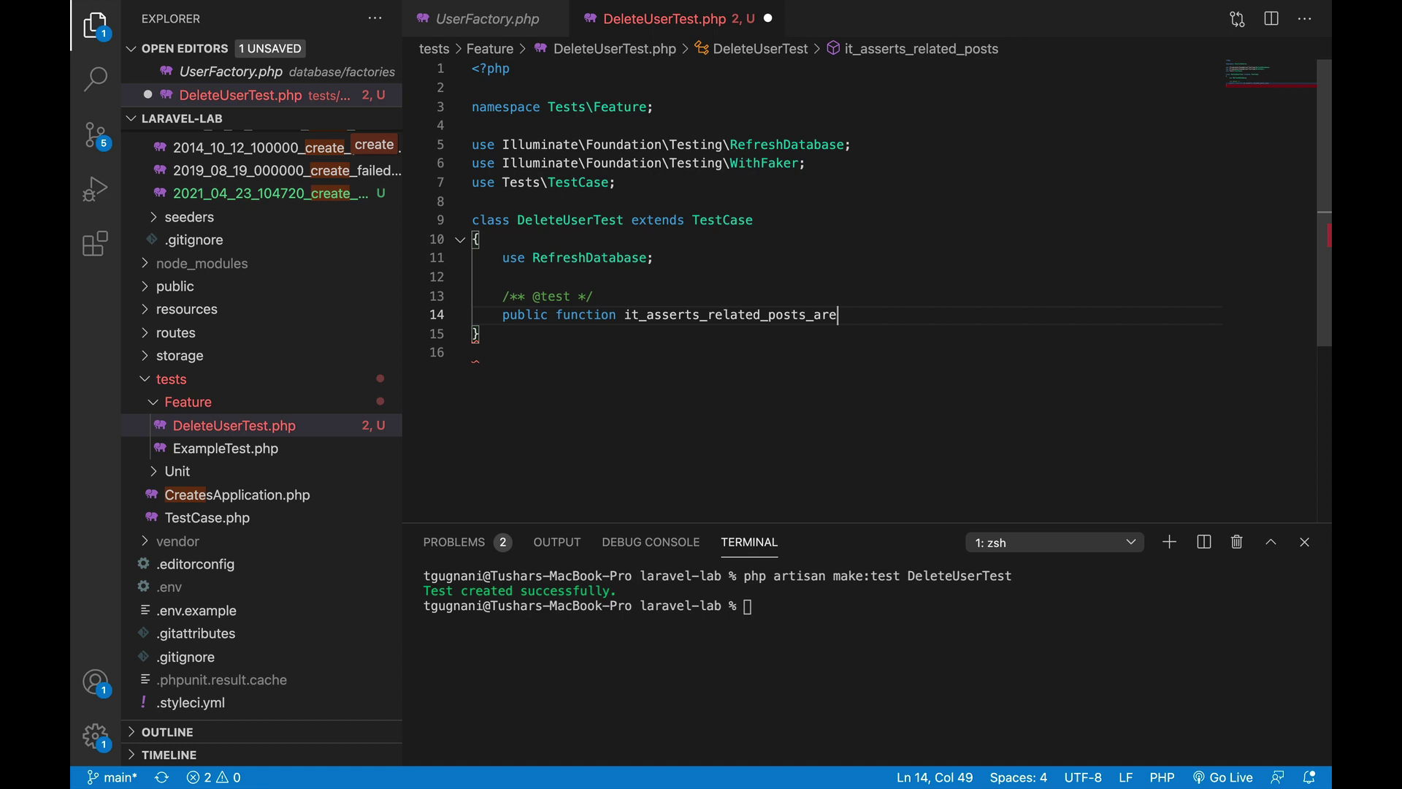
type("_deleted_")
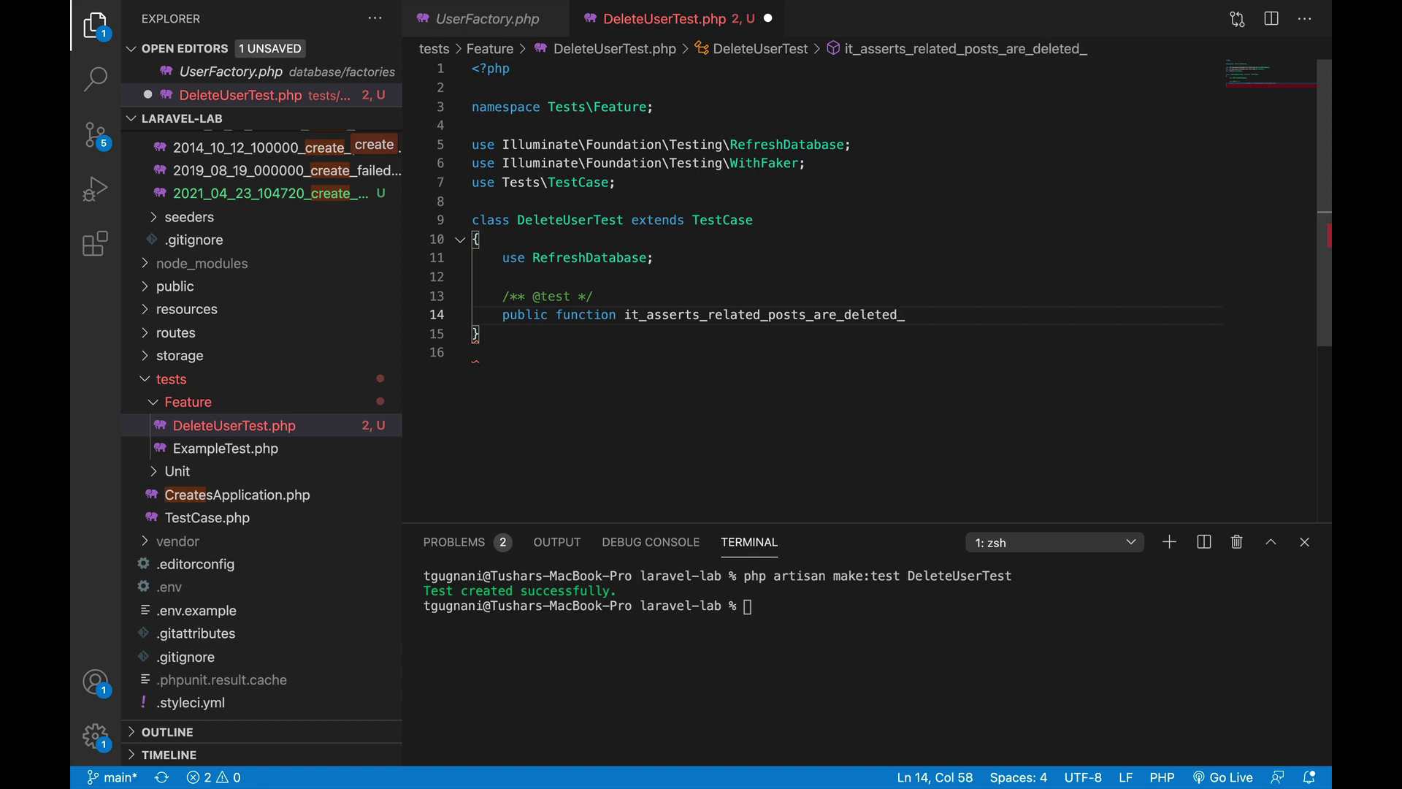
type("whe")
key("BackSpace")
key("BackSpace")
type("he")
type("n_user")
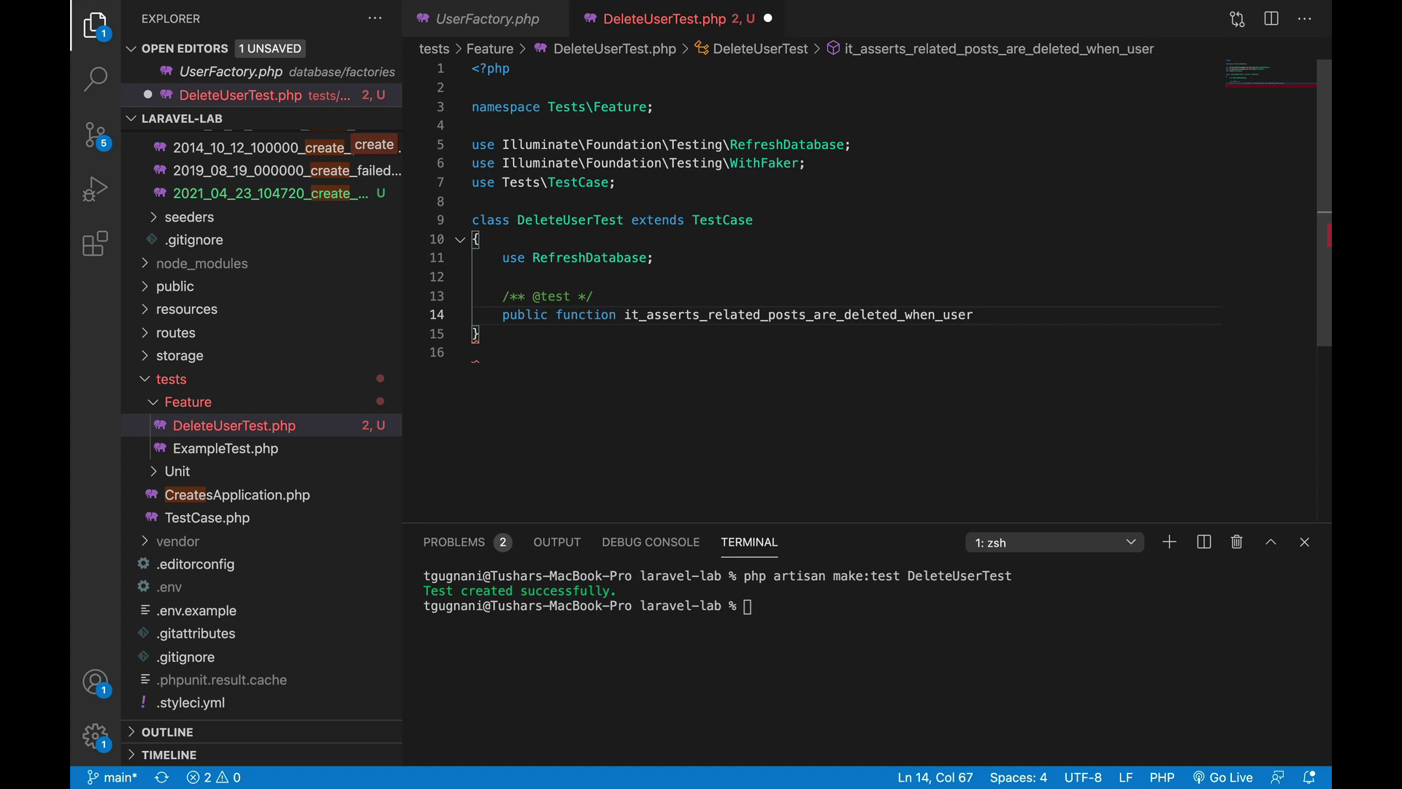
type("_is_deleted")
type("(_)")
key("Escape")
type("{")
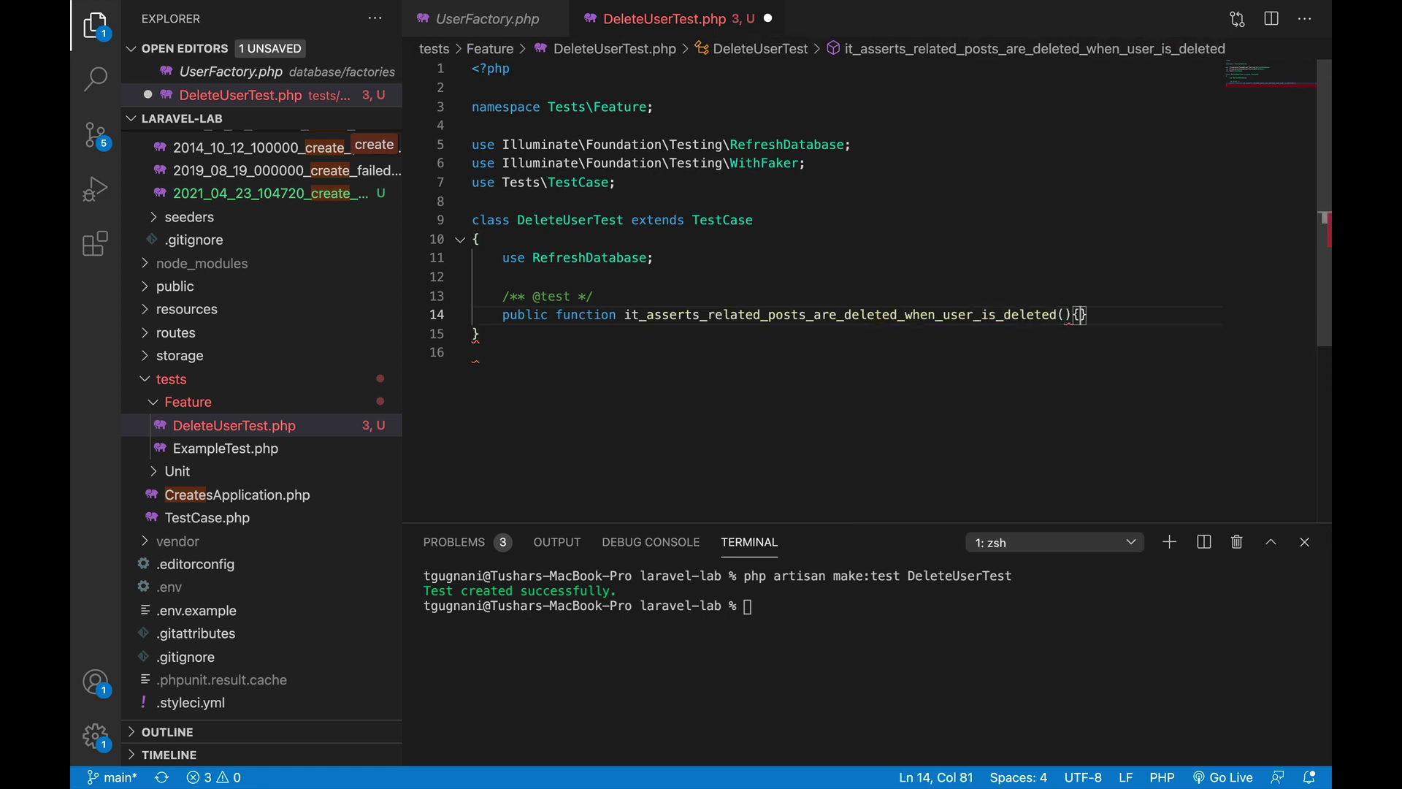
Step: Open the test method body, save, and write the Given comment
key("Return")
key("super+s")
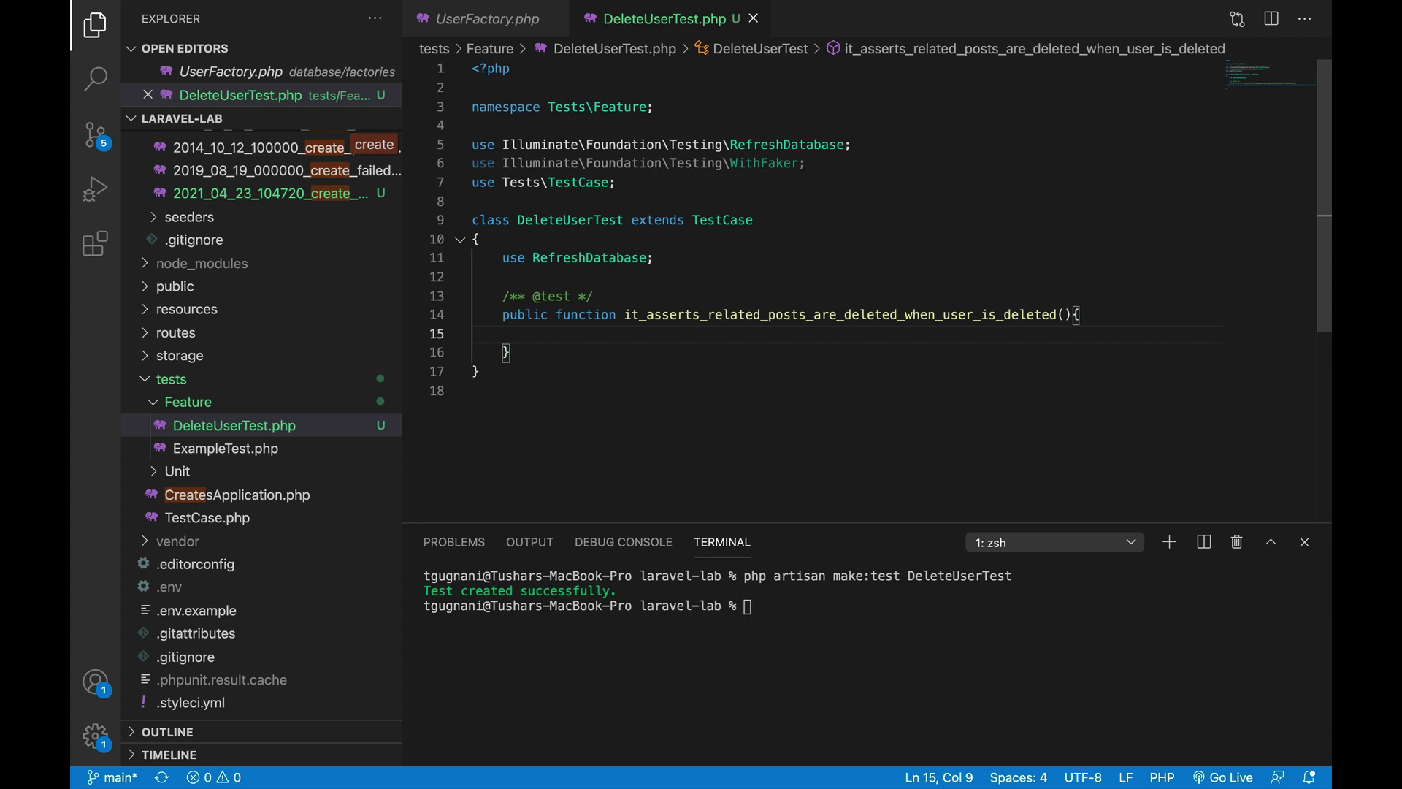
type("//Givent")
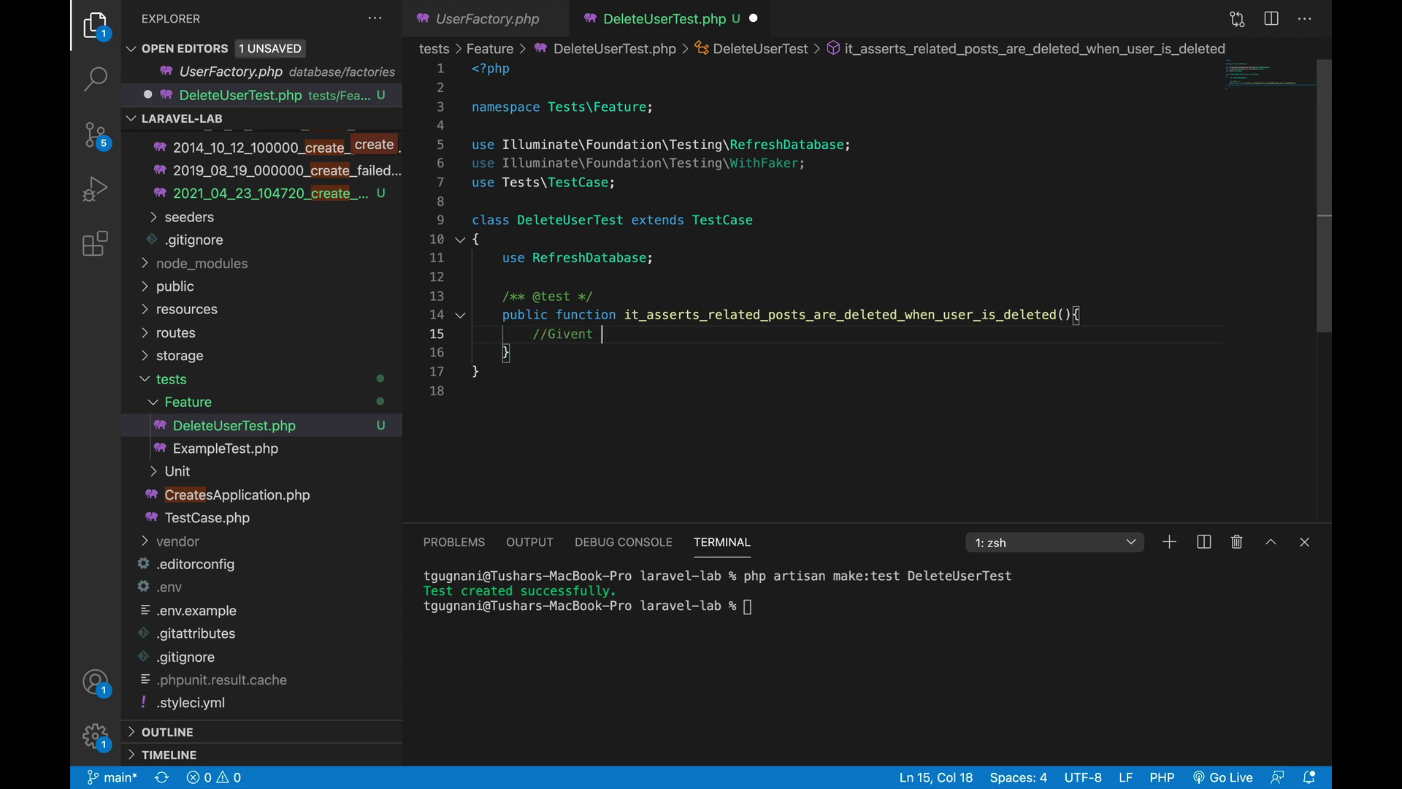
type(" hat")
key("BackSpace")
key("BackSpace")
key("BackSpace")
type("tha")
key("BackSpace")
key("BackSpace")
type("hat we")
type(" have a user")
key("Return")
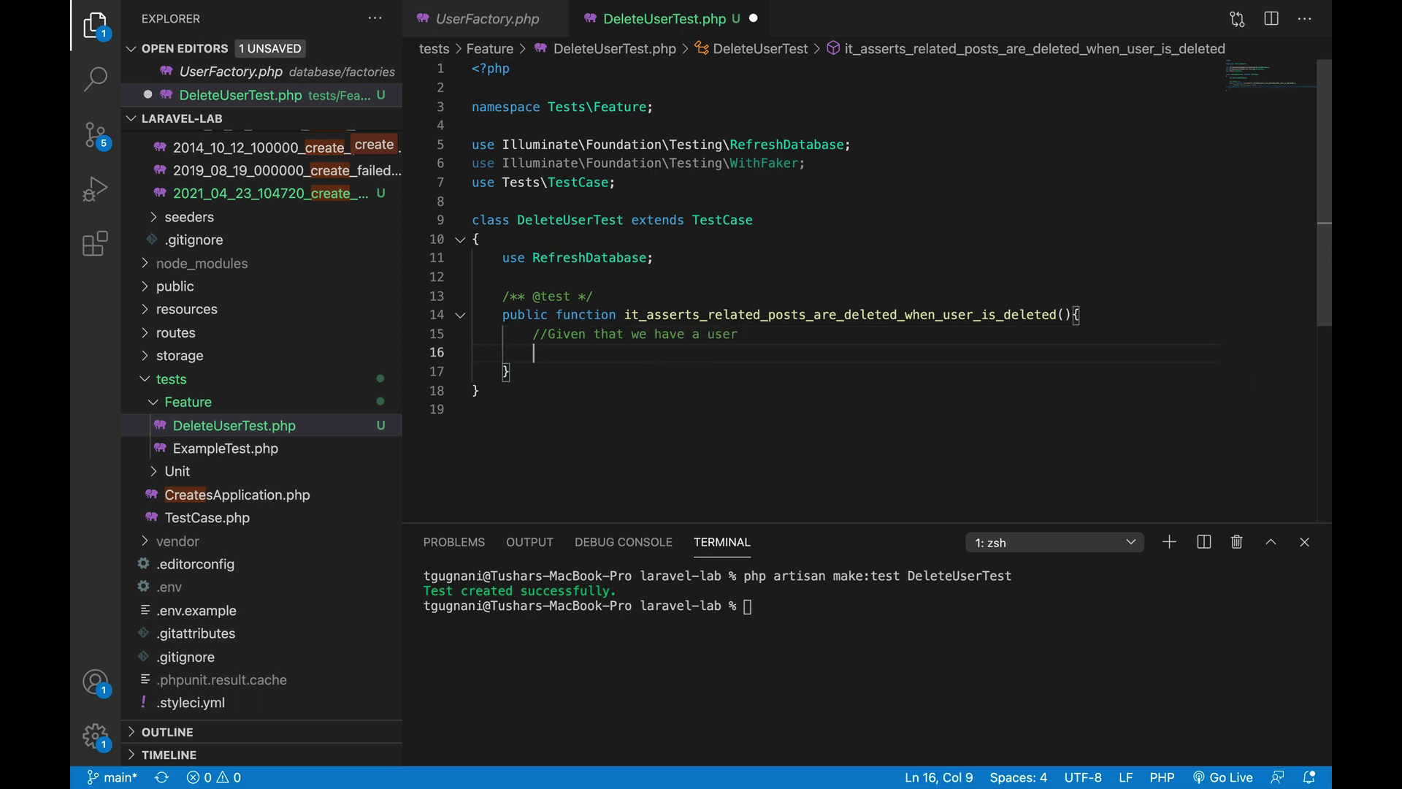
type("$user - ")
type(" User::")
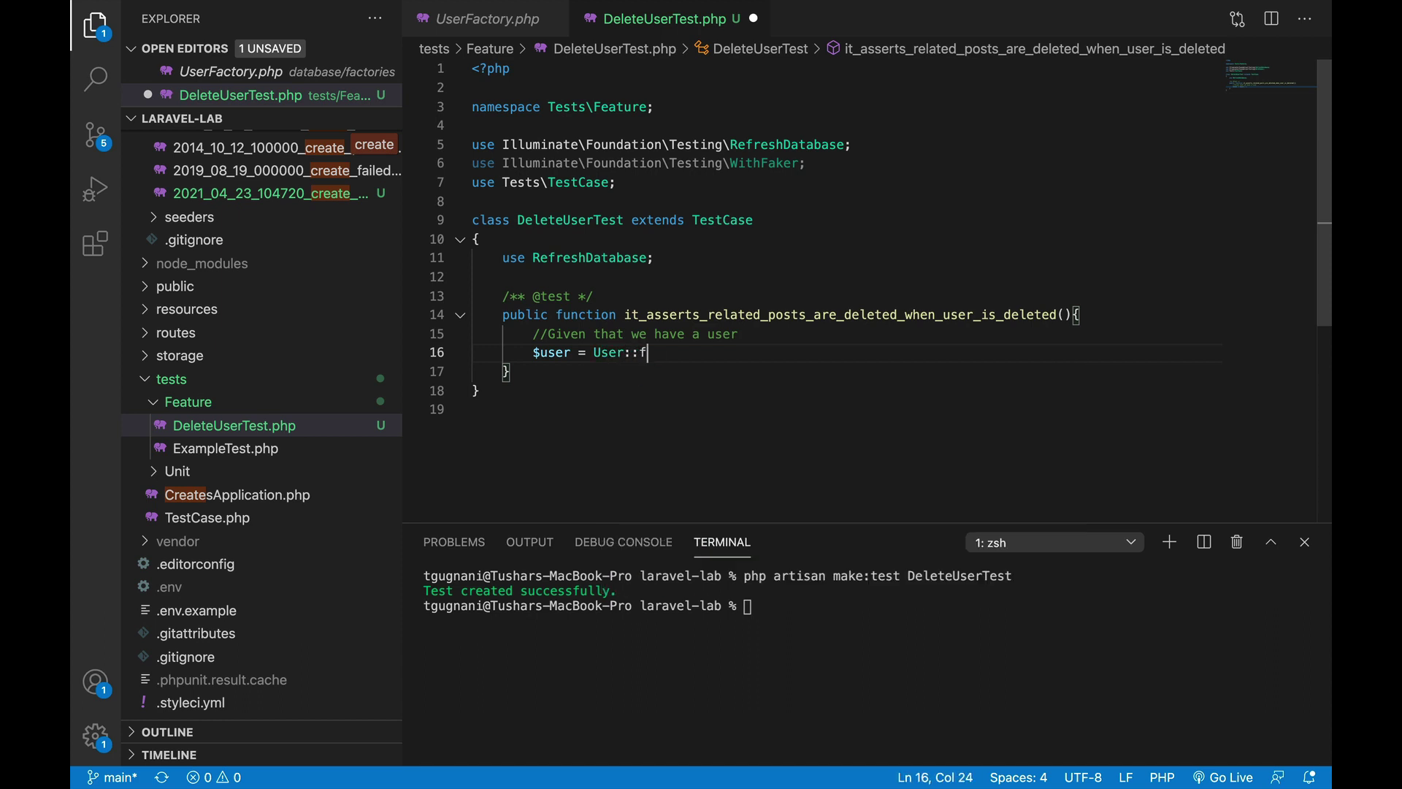
type("factory()->")
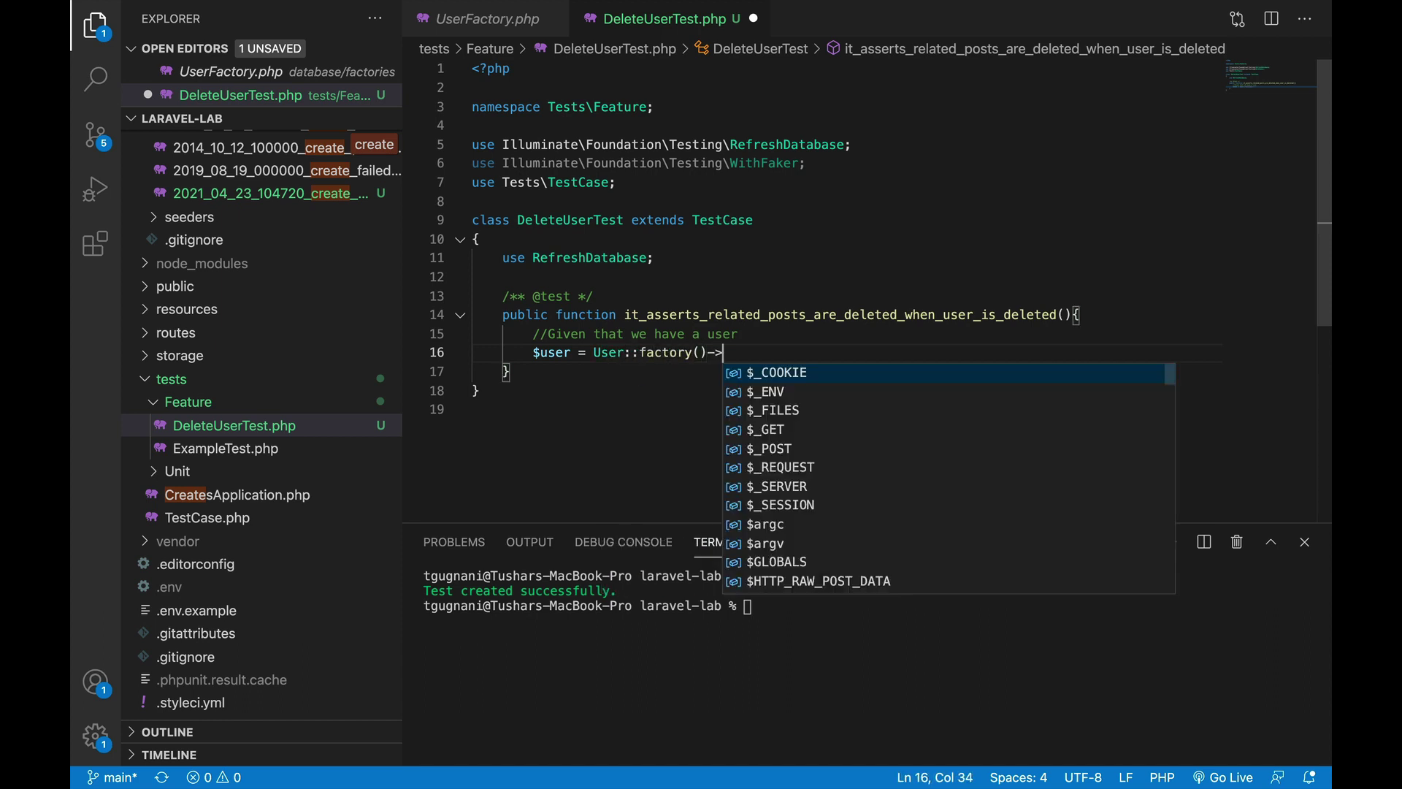
type("create()")
Step: Create $user via User::factory() and a Post with user_id $user->id, importing both models
key("Return")
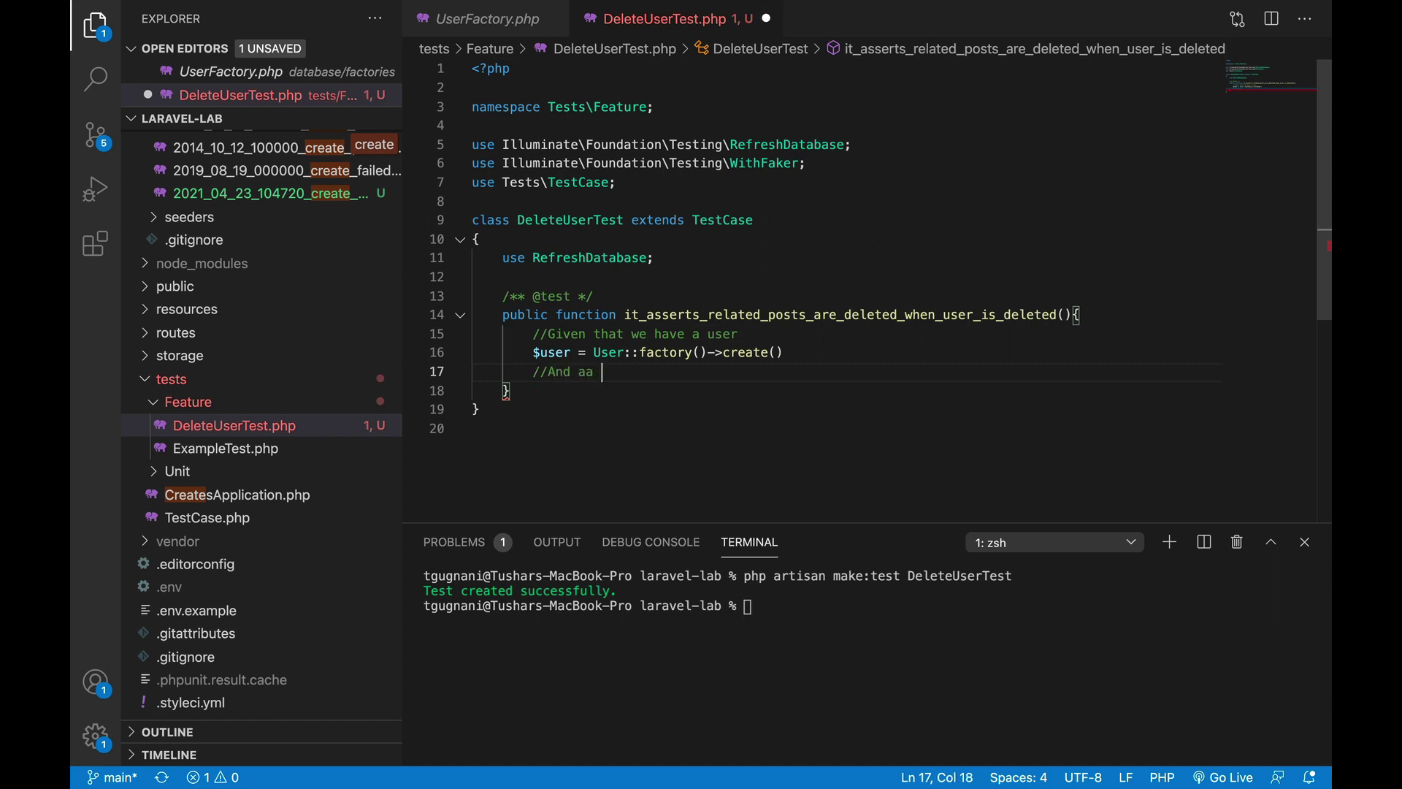
type("associated pos")
type("t")
key("Return")
type("$post = P")
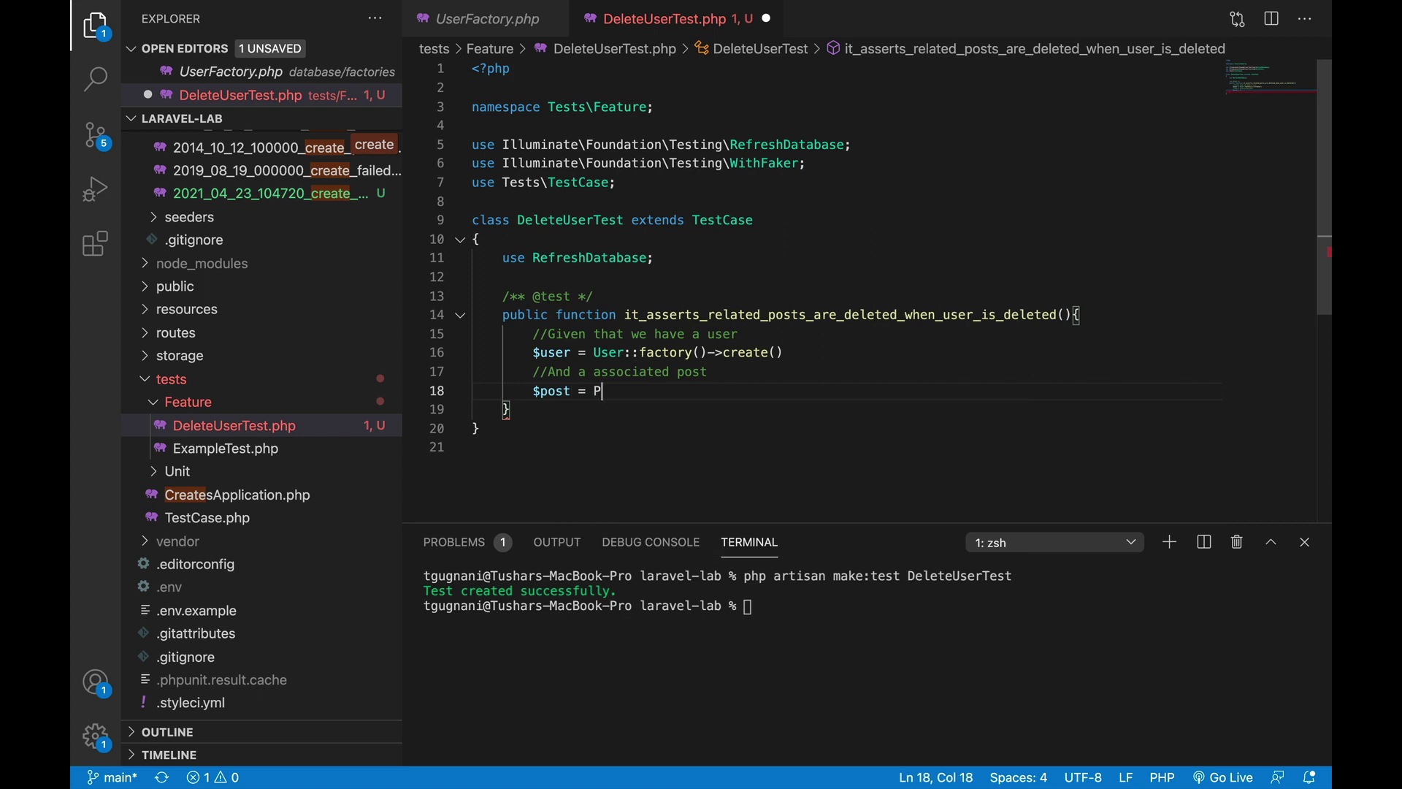
type("ost::factory(")
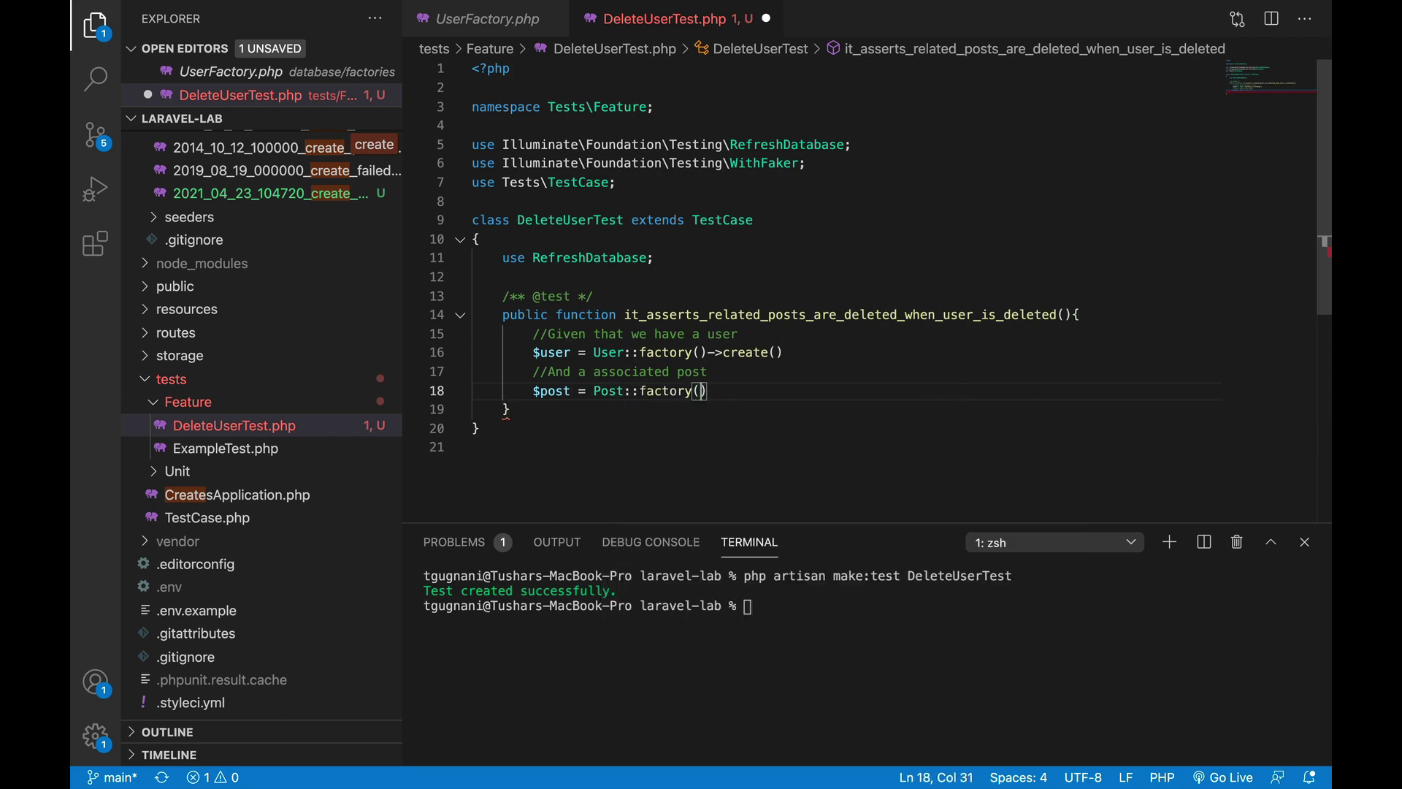
type(")->create(")
type("['user")
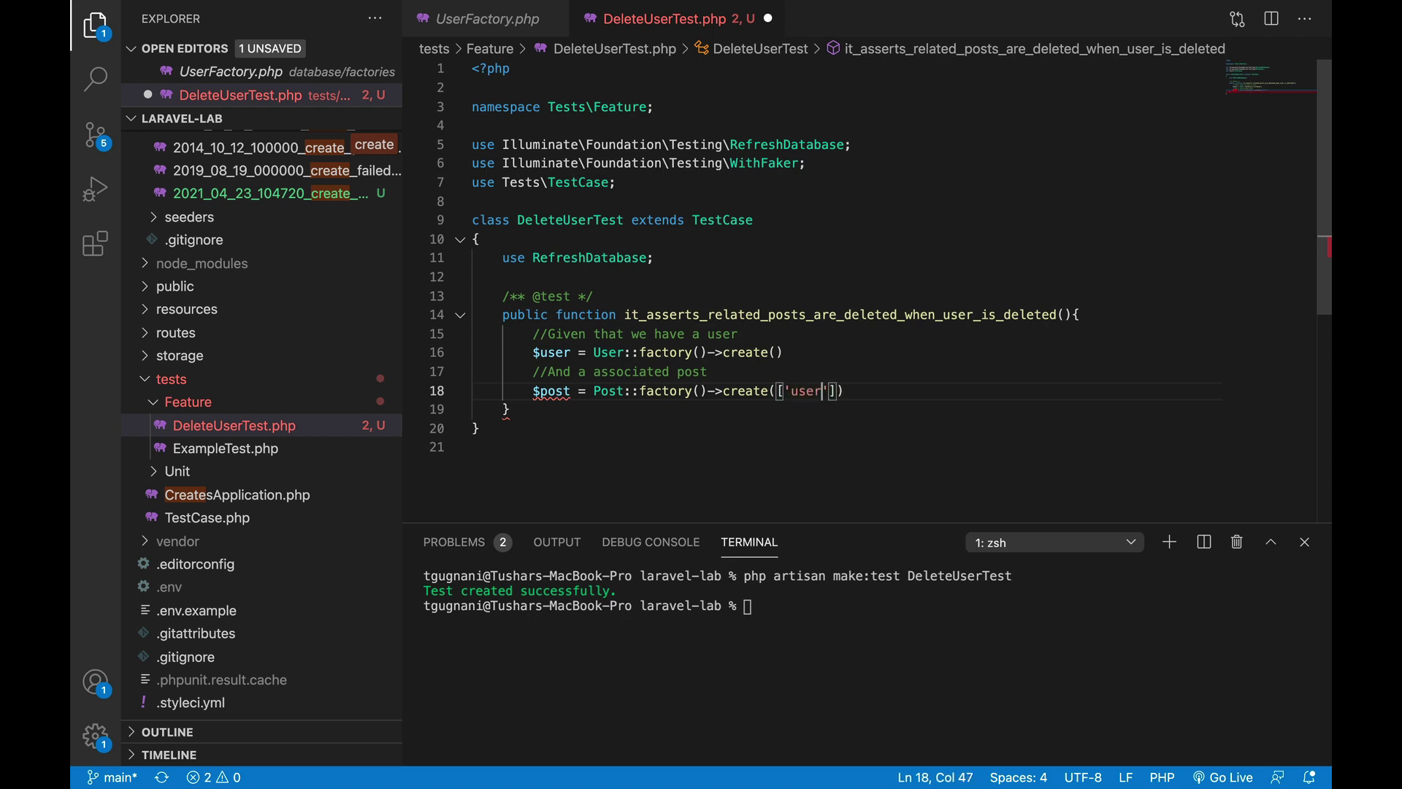
type("_id' => ")
type("$user->i")
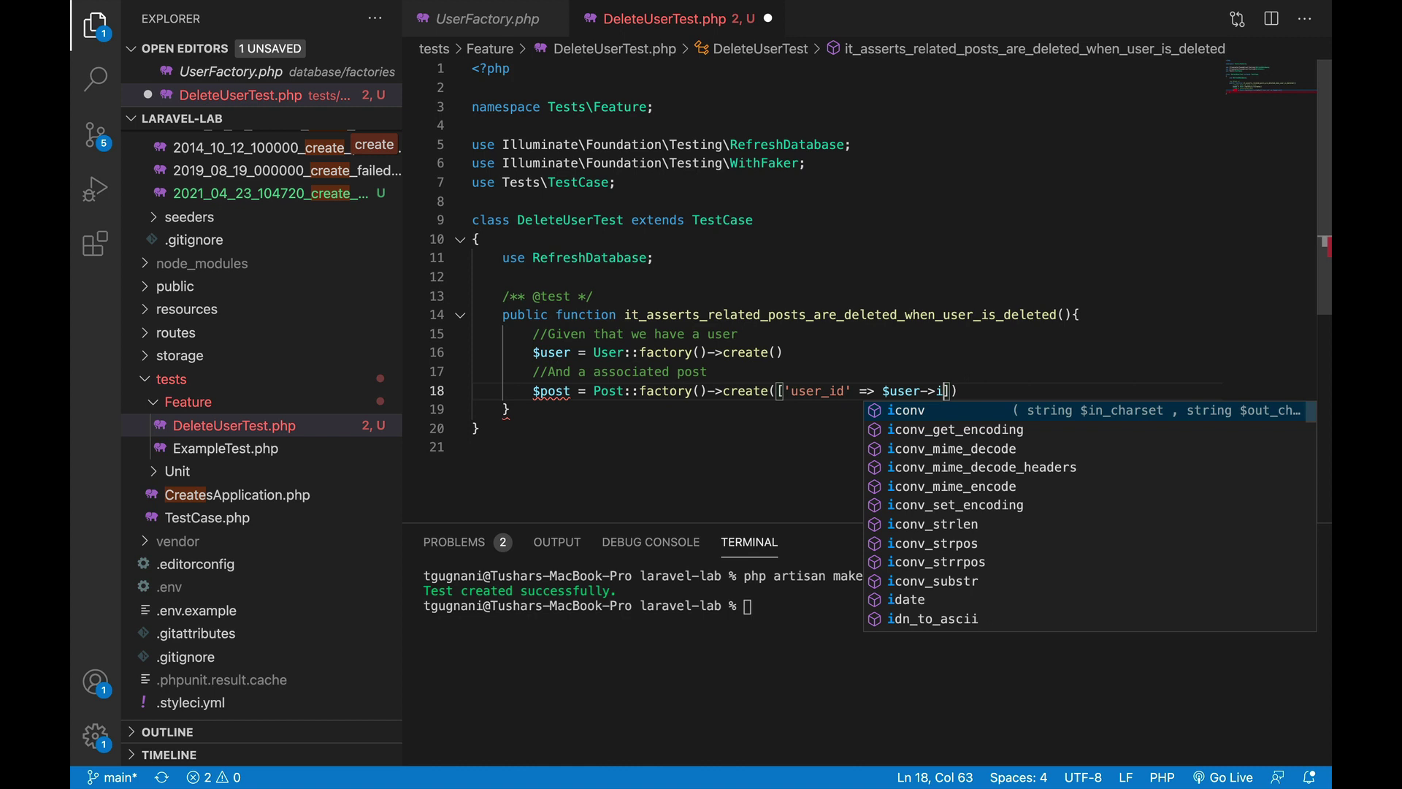
type("d]")
key("ctrl+s")
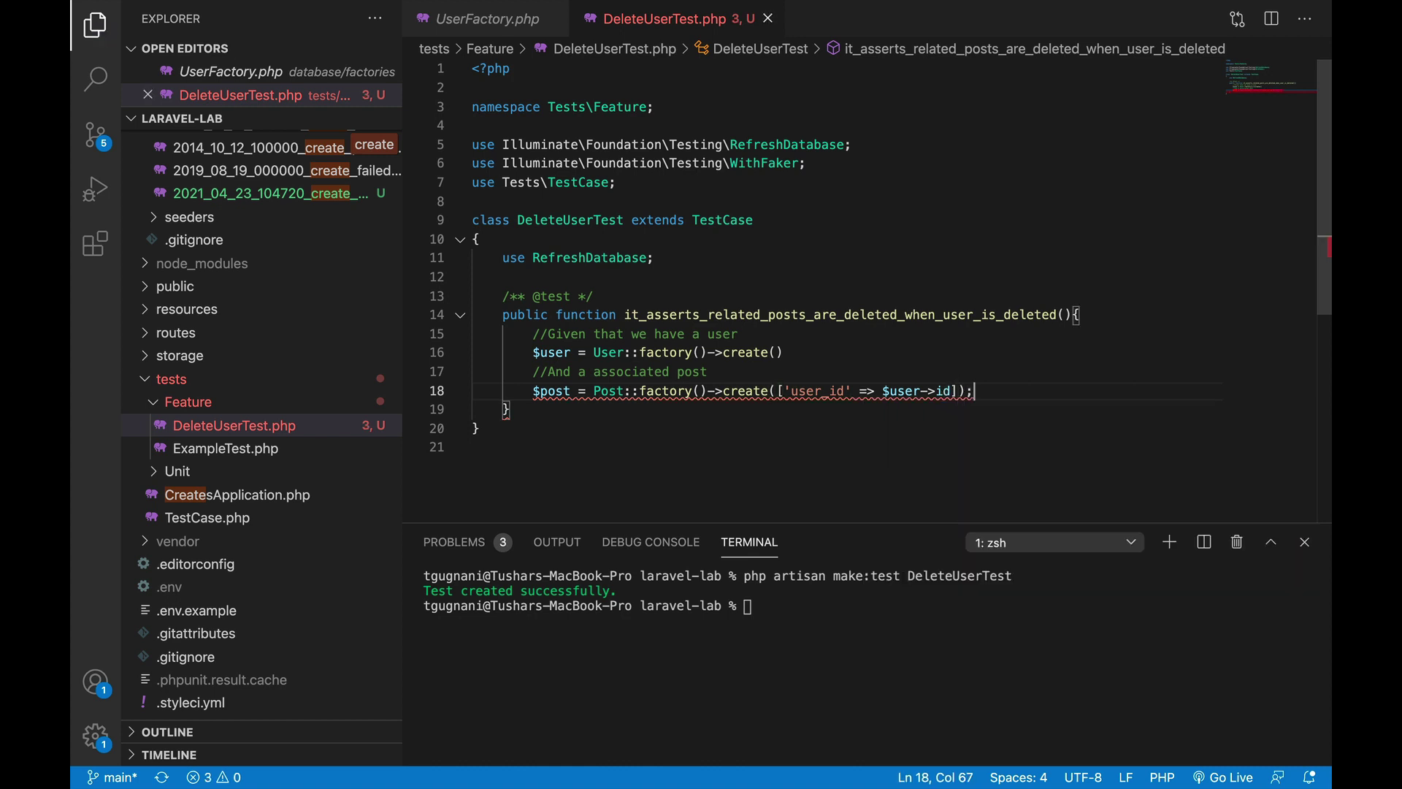
type(";")
key("ctrl+alt+a")
key("Return")
Step: Add $user->delete() followed by the comment 'Make sure that associated posts are deleted too'
key("Return")
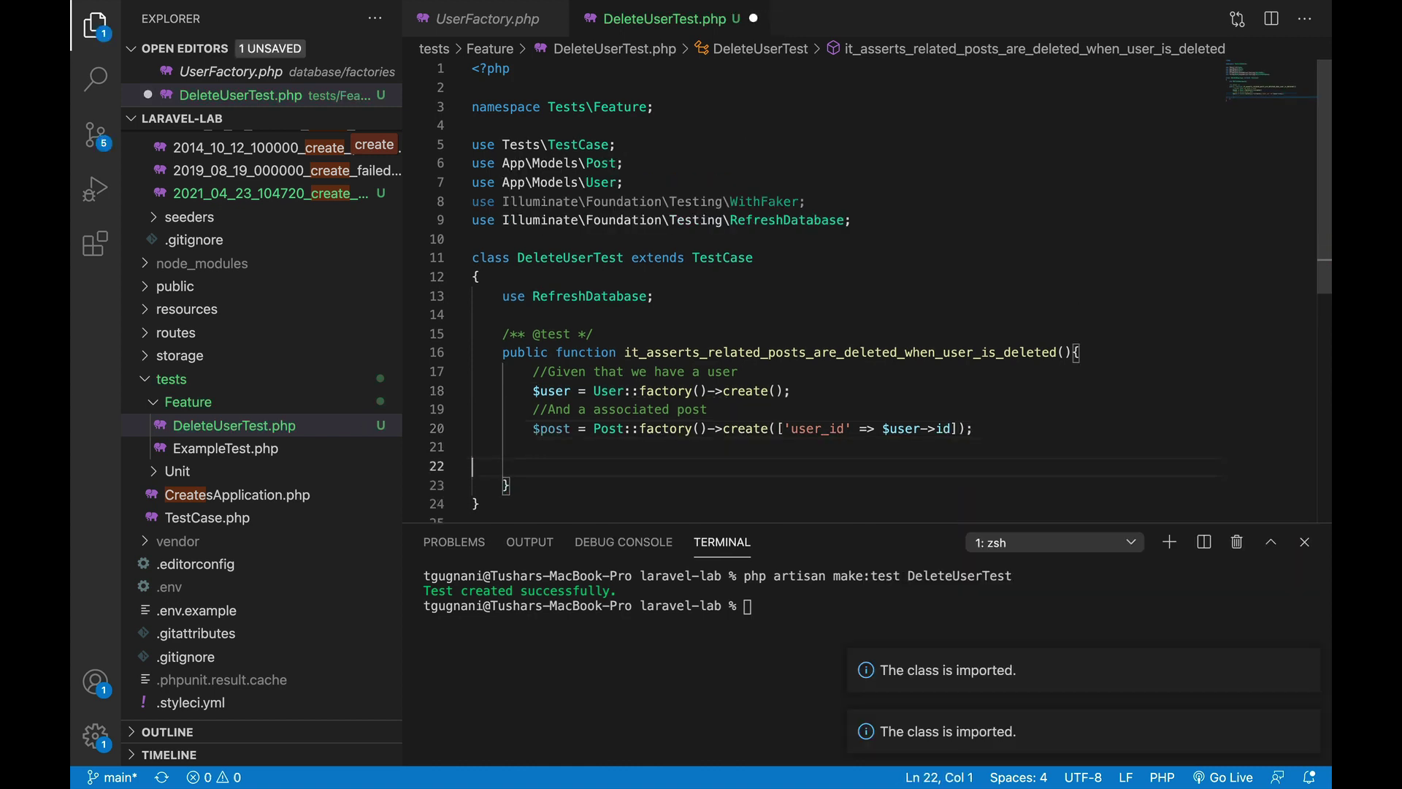
key("BackSpace")
key("BackSpace")
key("Return")
type("/W")
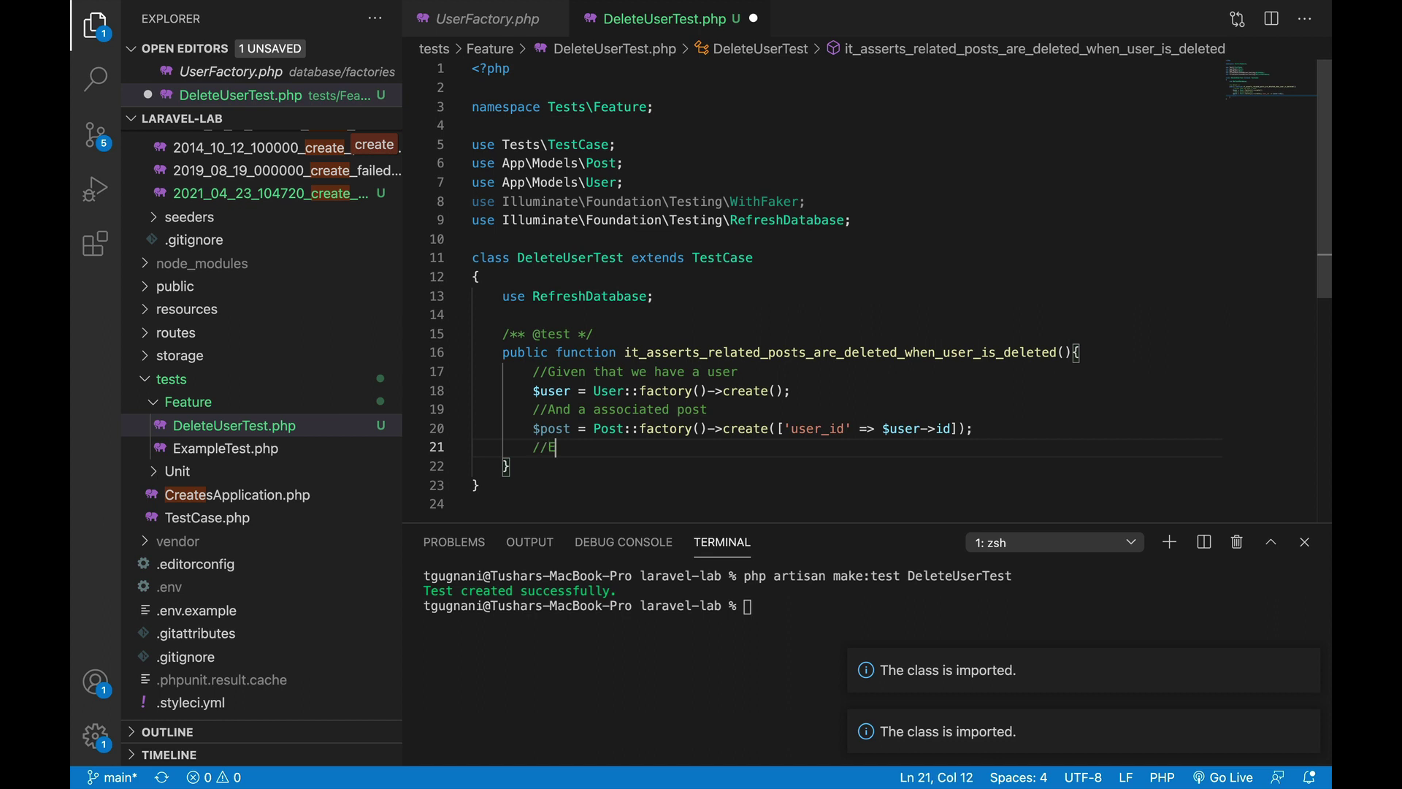
type("hen user ")
type("is deleted")
key("Return")
type("$use")
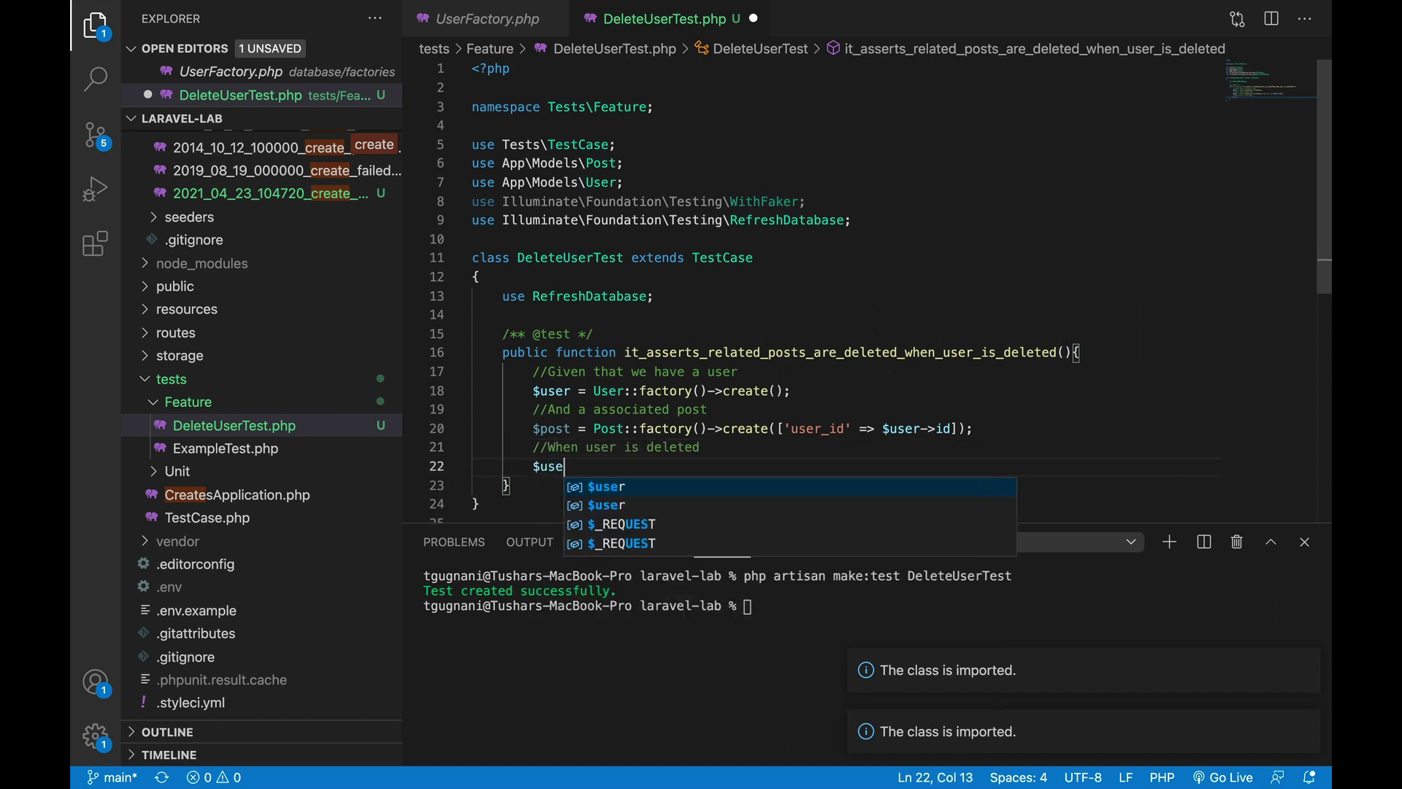
type("r->delete();")
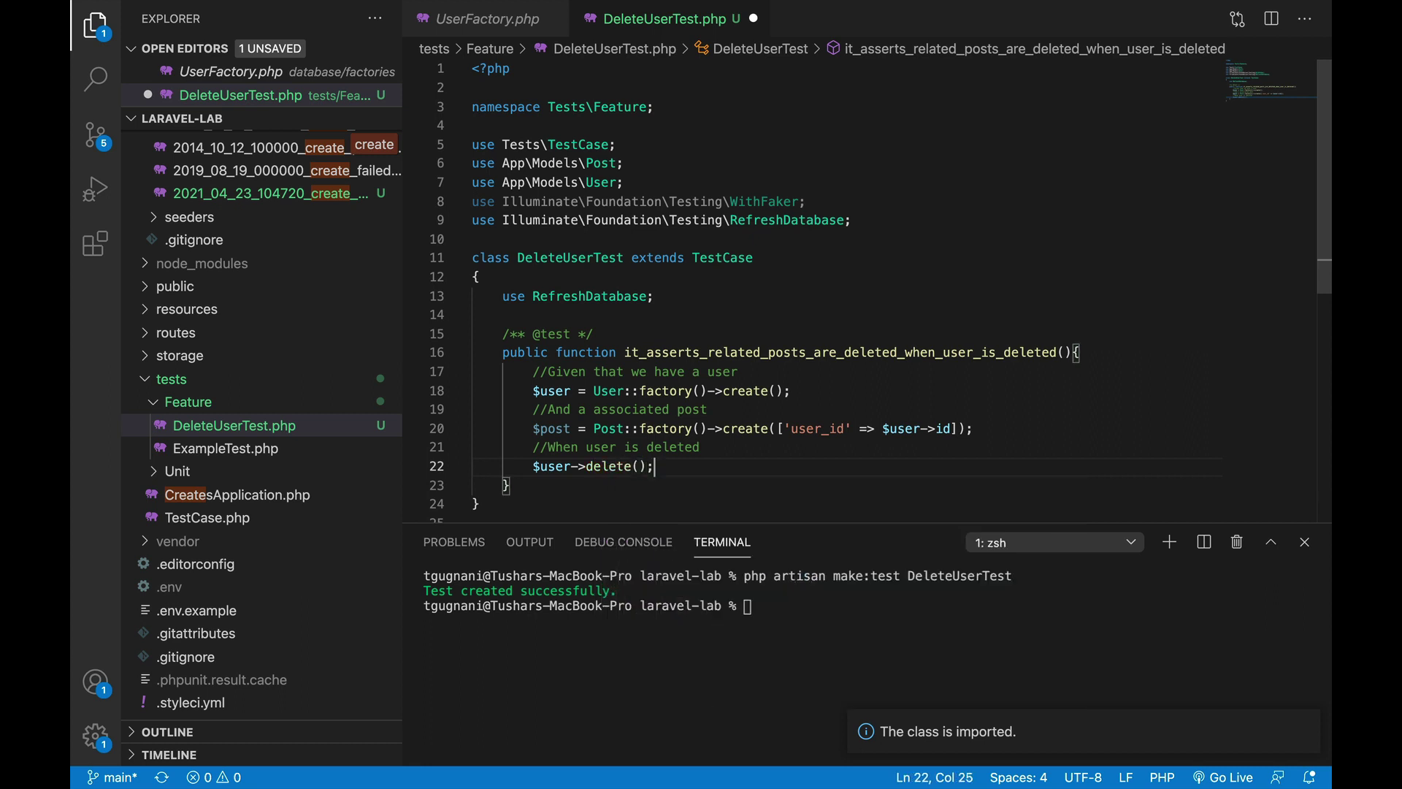
key("Return")
type("Make")
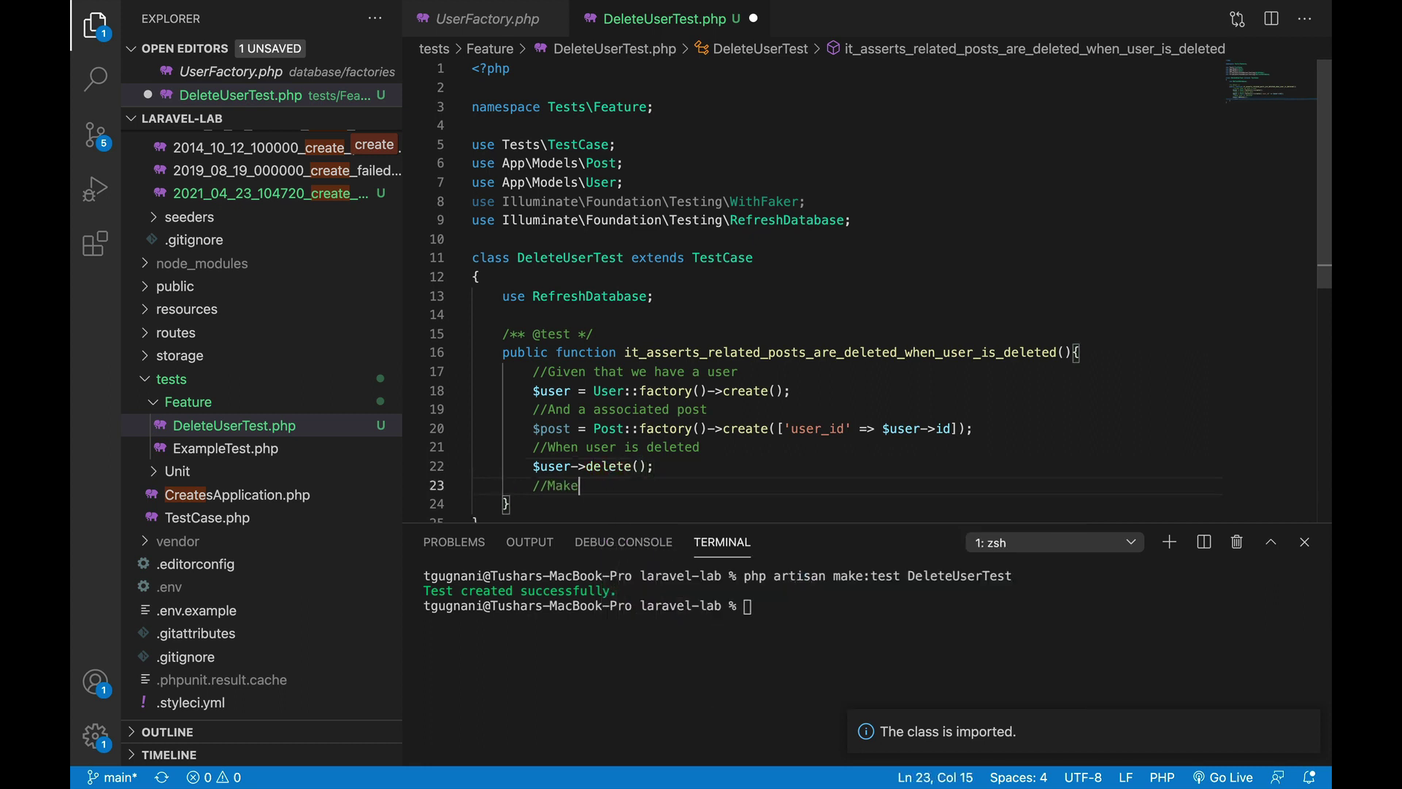
type(" sure that ")
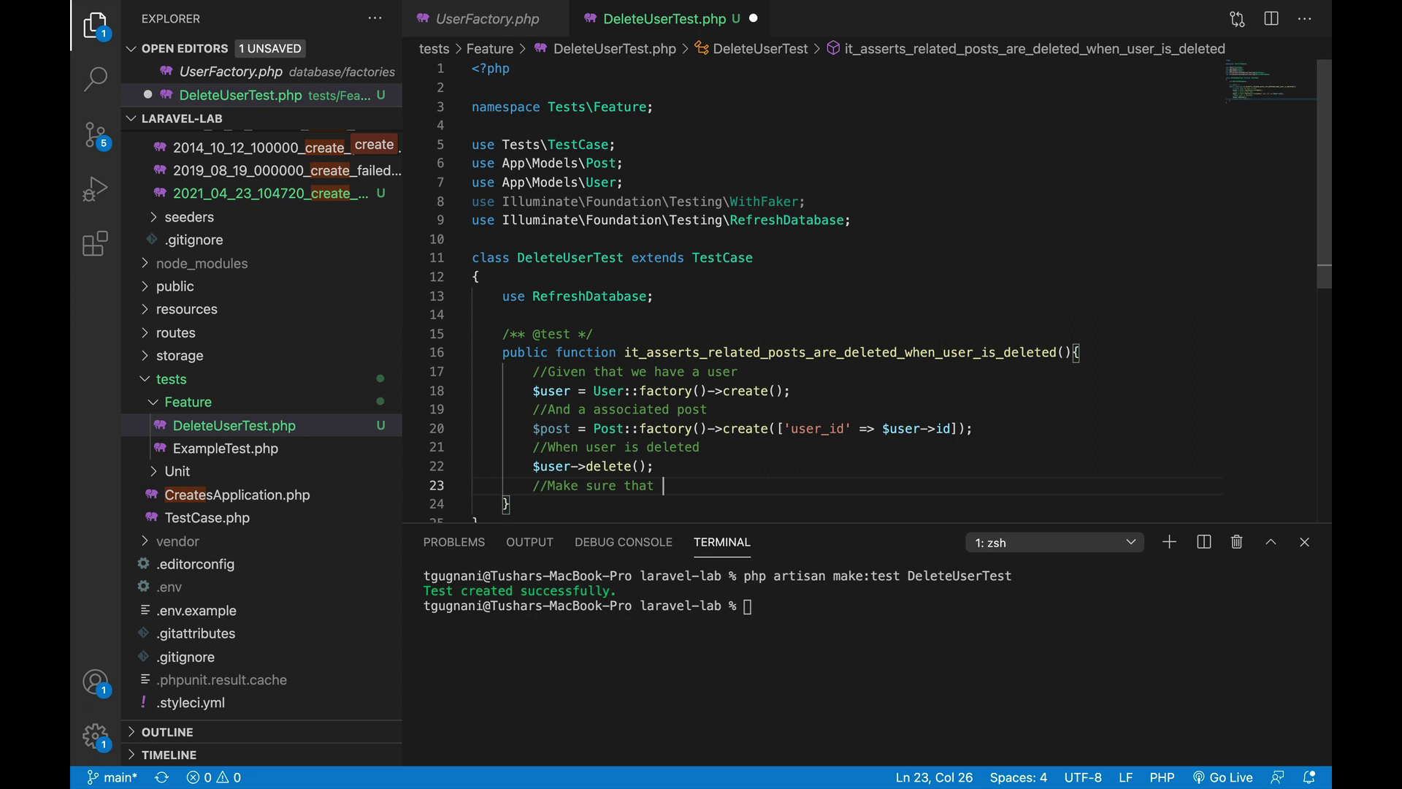
type("posts")
key("BackSpace")
key("BackSpace")
key("BackSpace")
key("BackSpace")
key("BackSpace")
type("associated post")
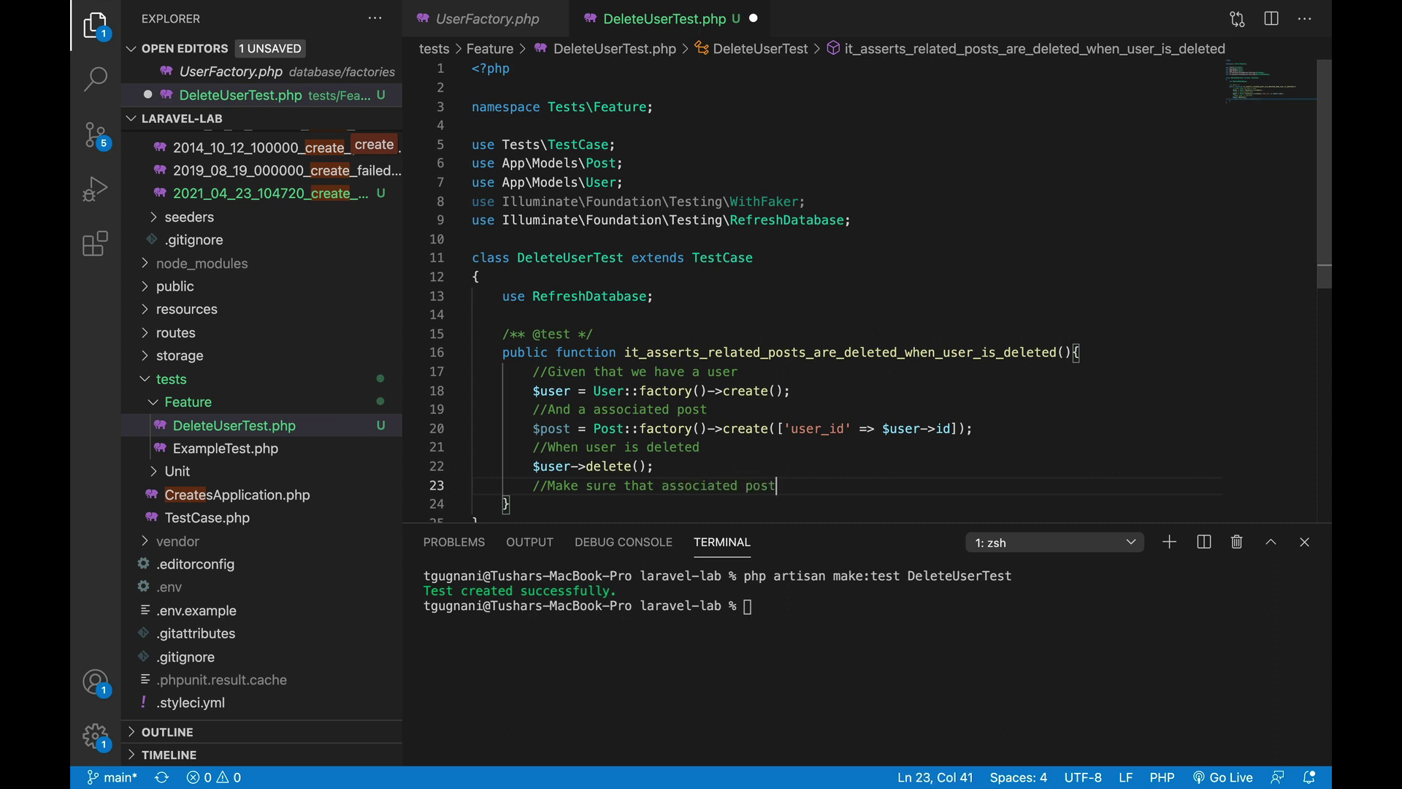
type("s are deleted to")
Step: Write an assertDatabaseHas('posts', ['id' => $post->id]) assertion from the suggestion list
key("Return")
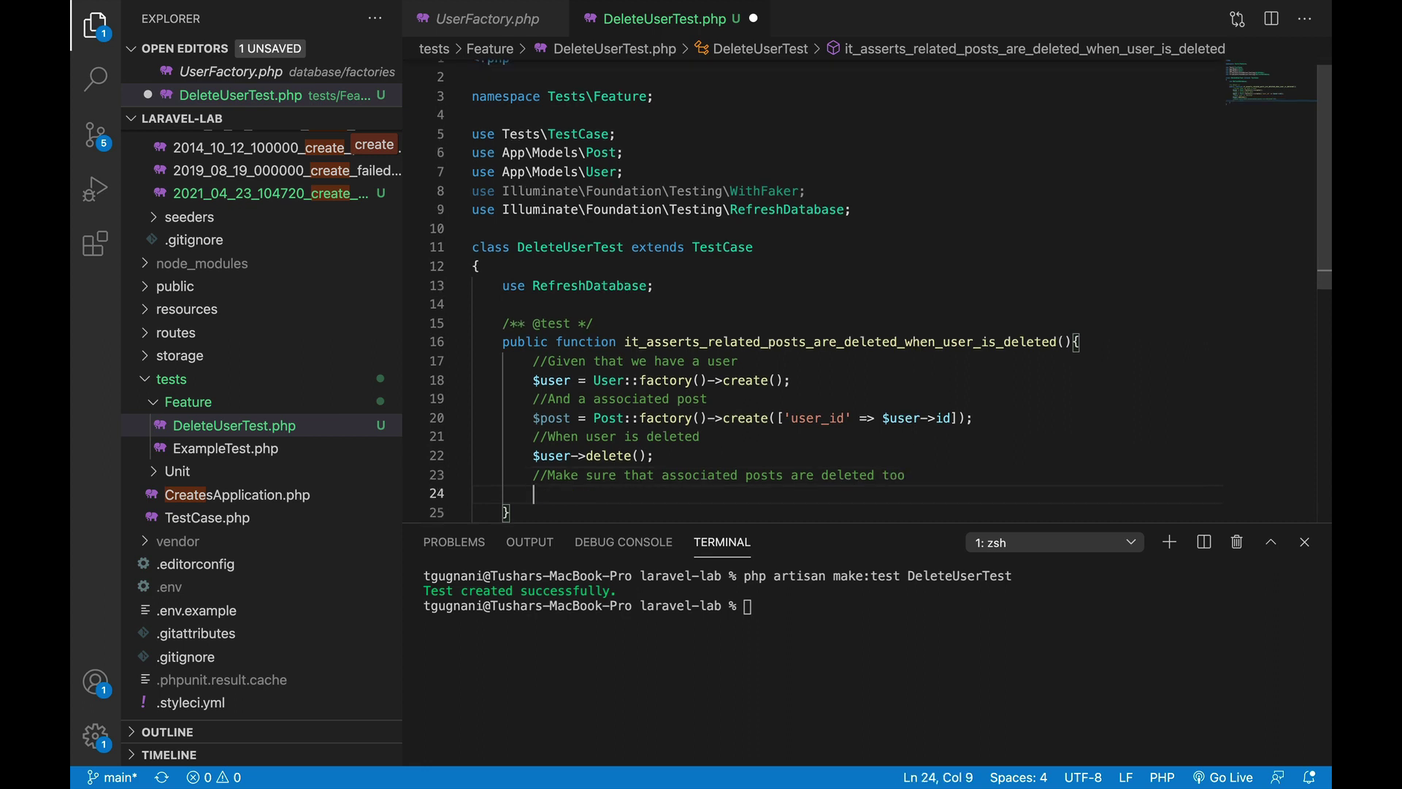
type("$this->")
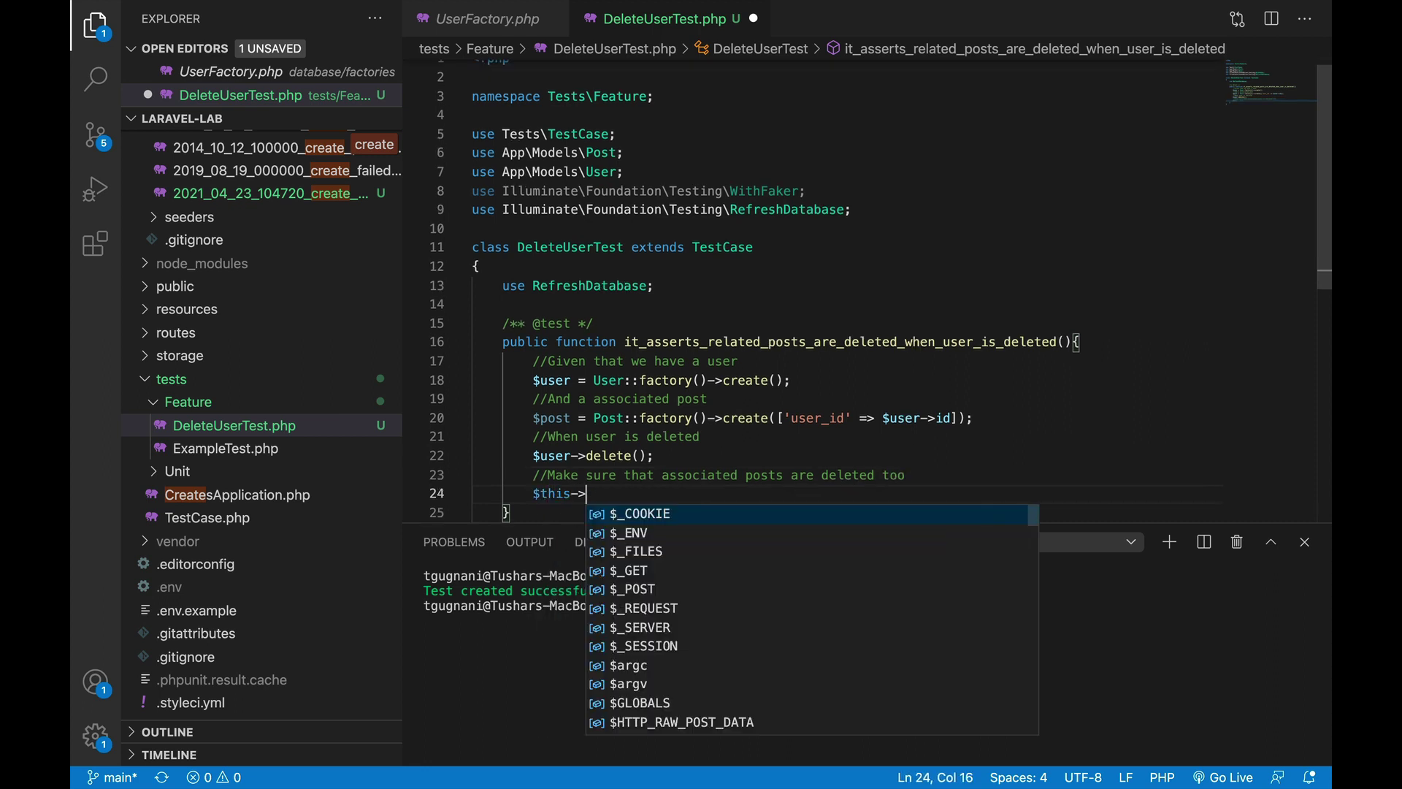
type("assert")
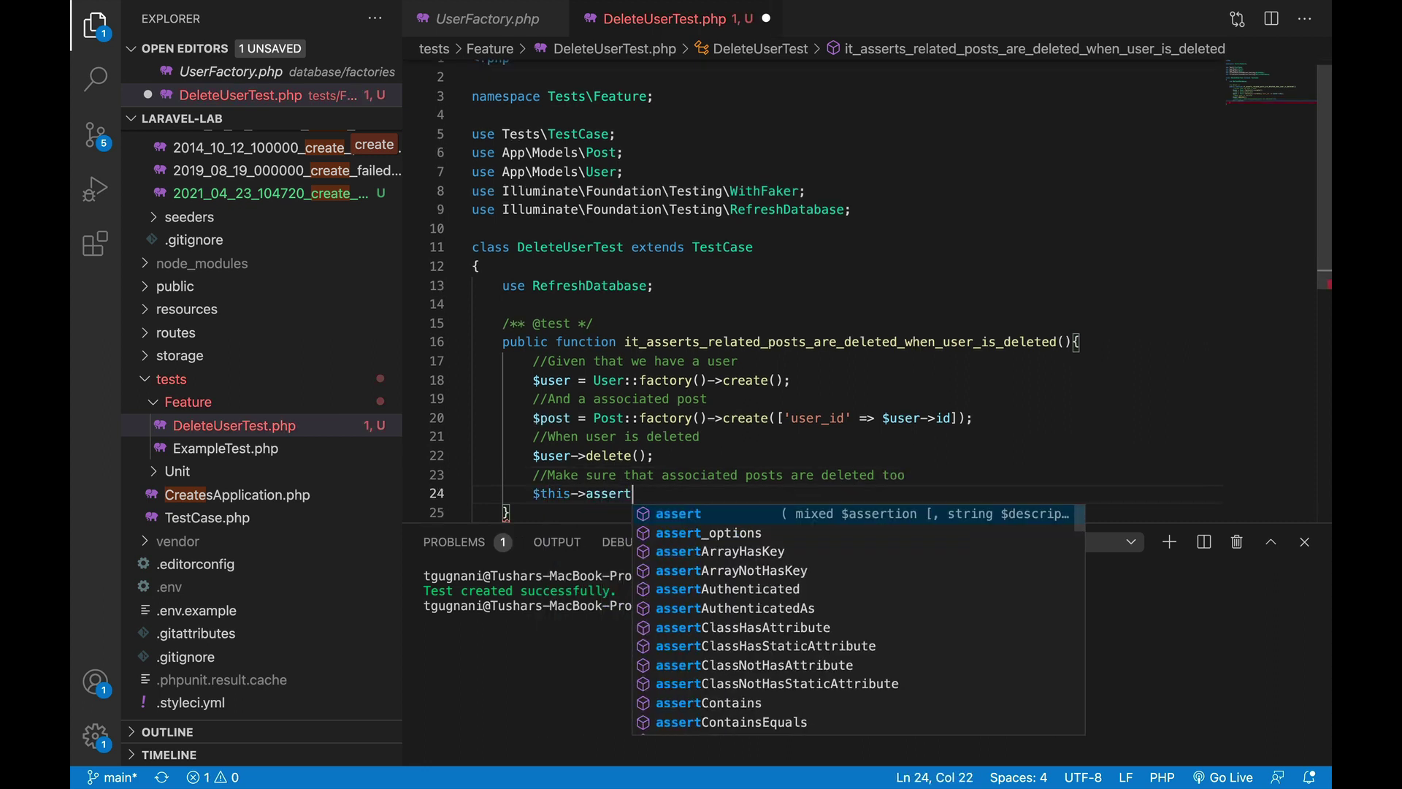
type("Data")
key("Down")
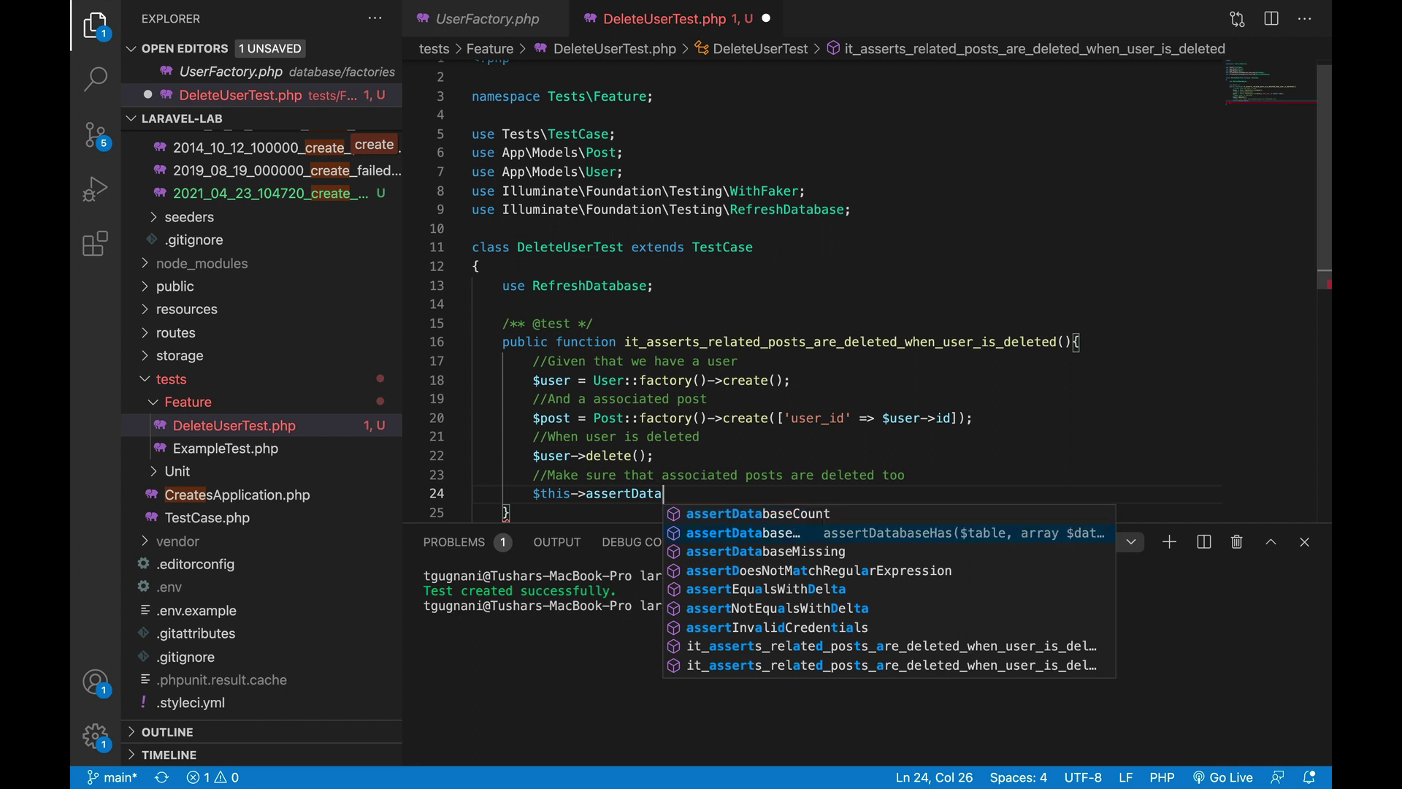
key("Return")
type("'po")
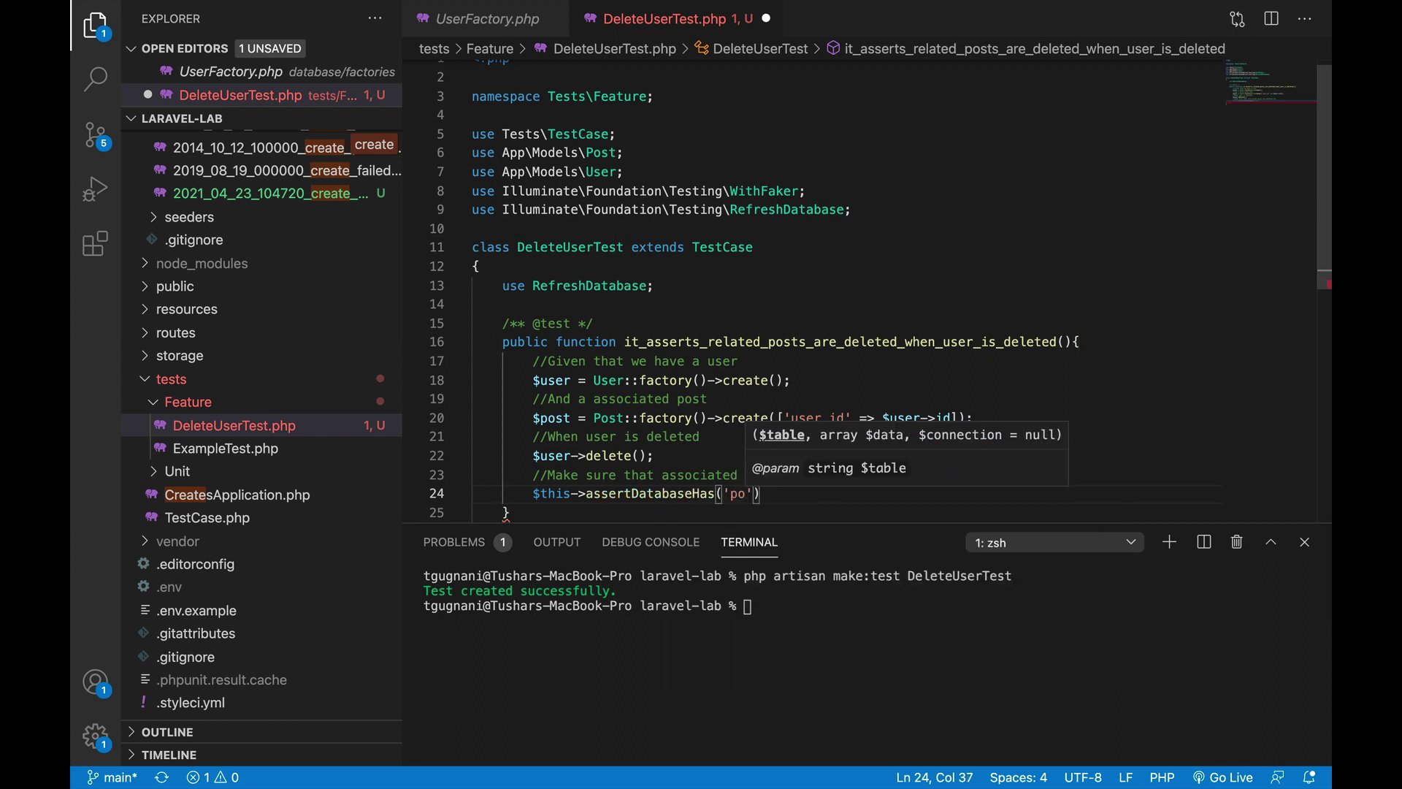
type("sts'")
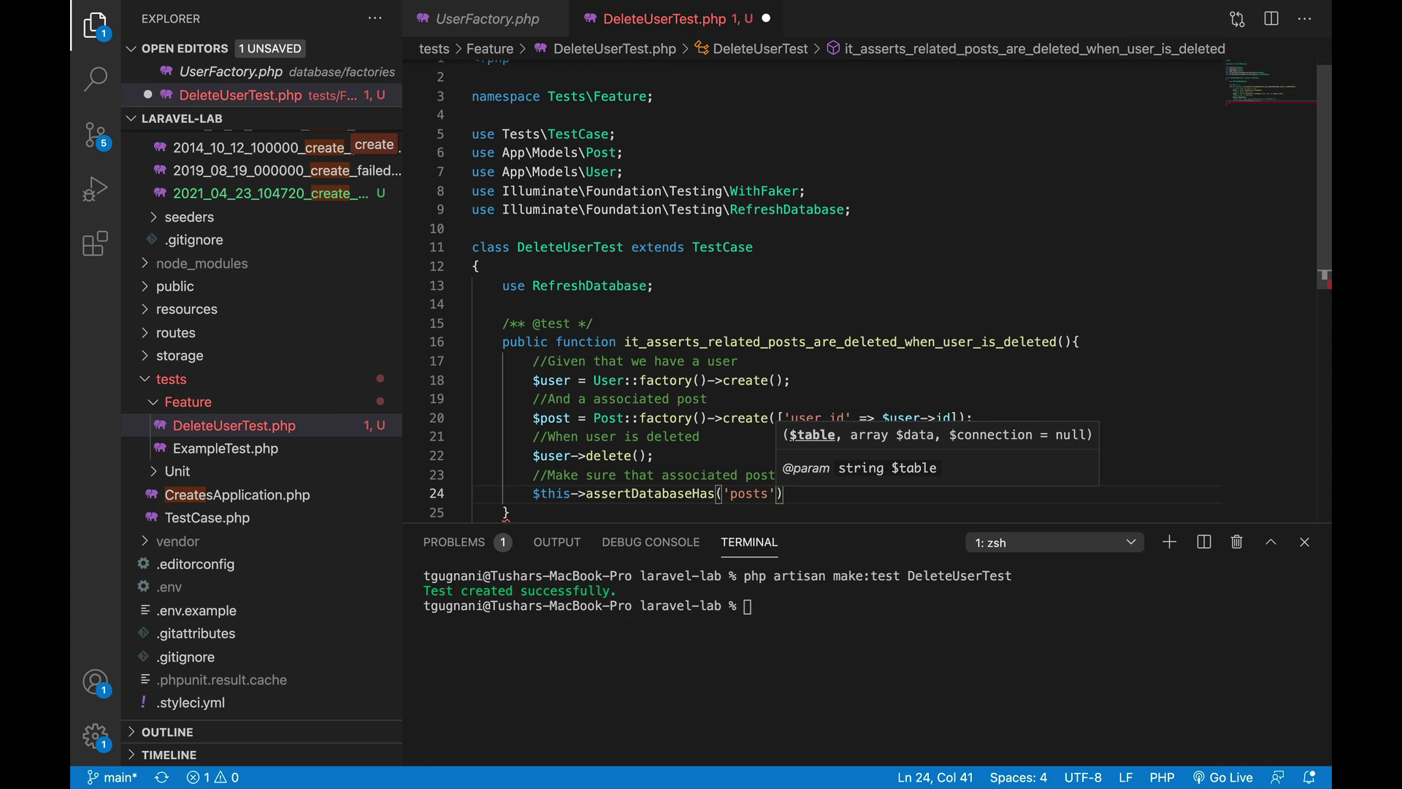
type(", ")
type("[")
key("Return")
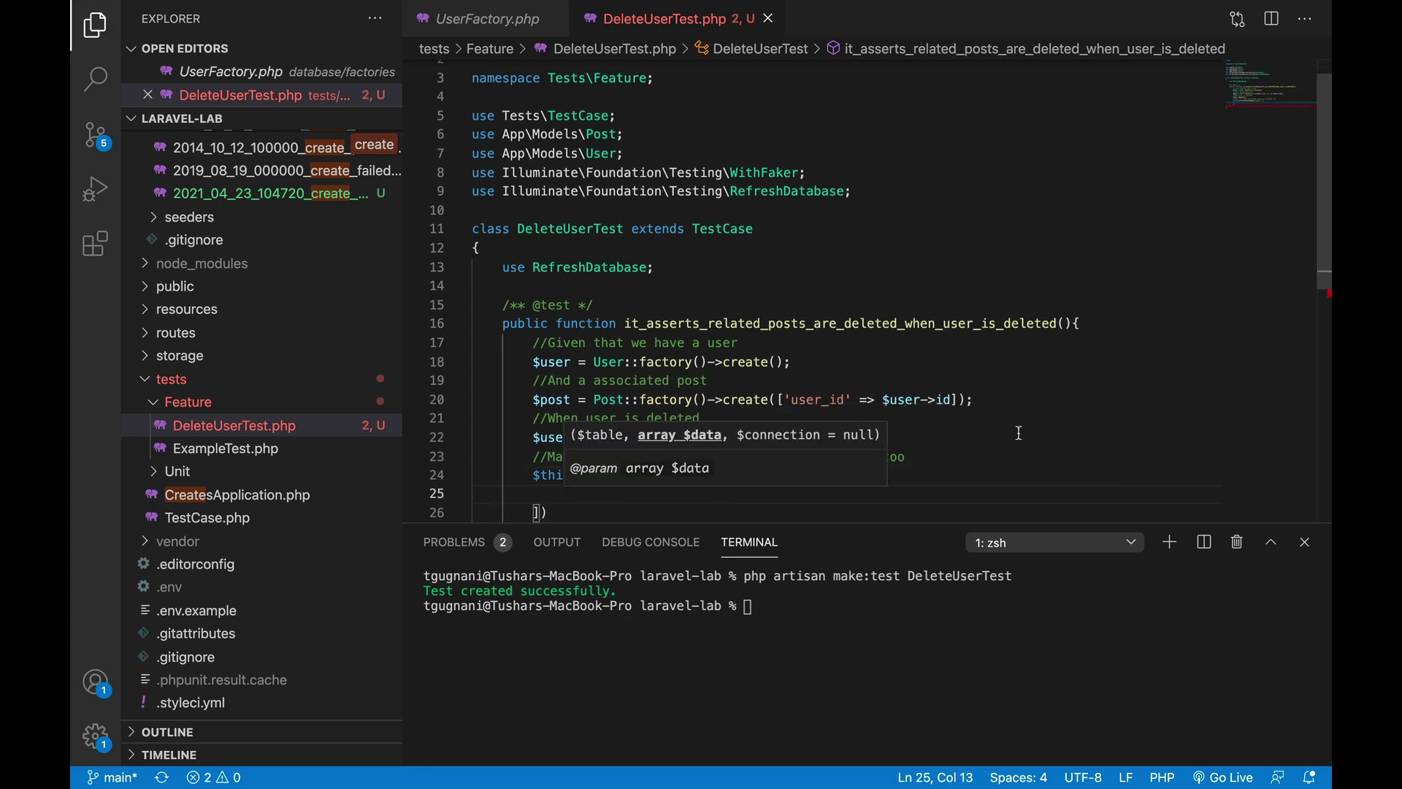
Step: Change the assertion to assertDatabaseMissing, fix the array indentation, and save
left_click(895, 328)
left_click_drag(691, 475, 718, 475)
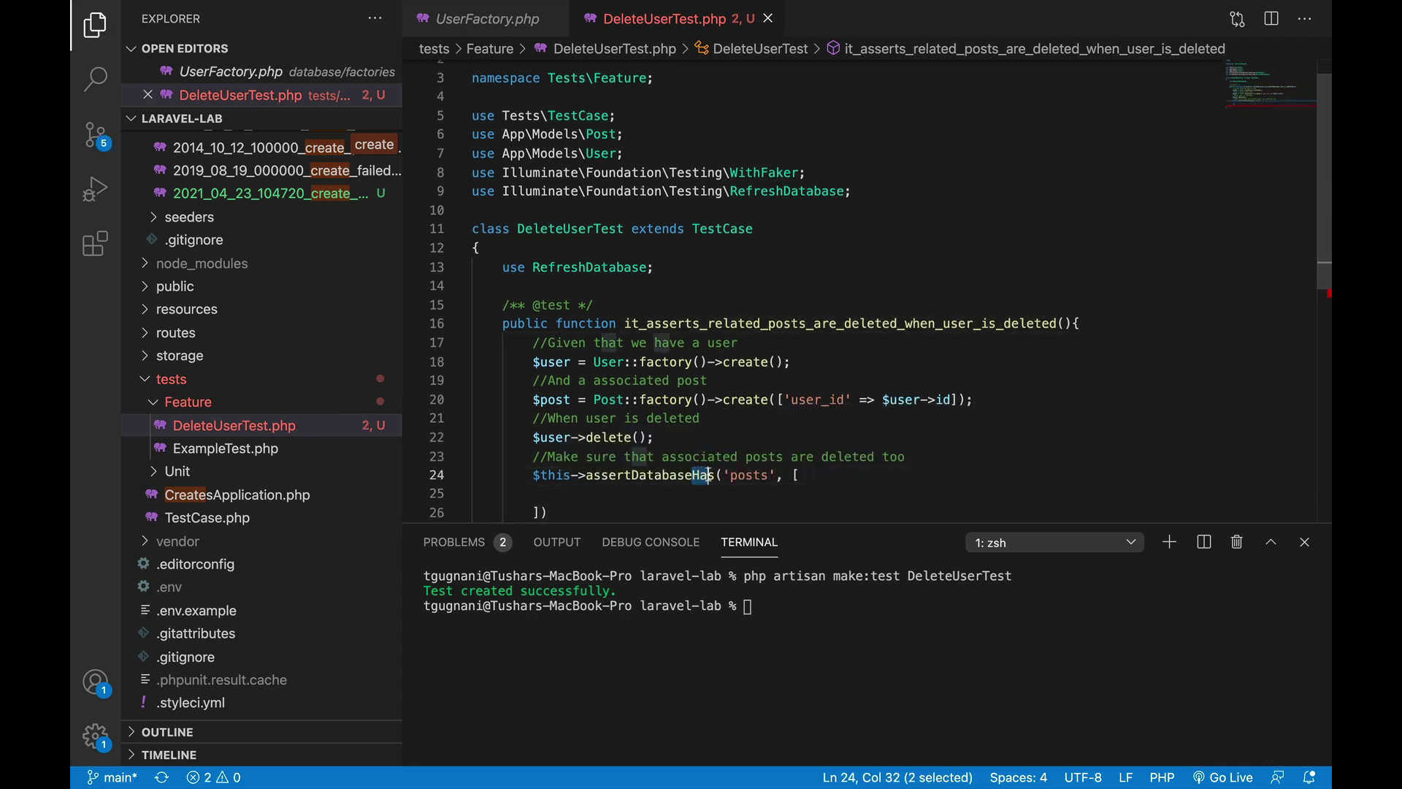
type("Missing")
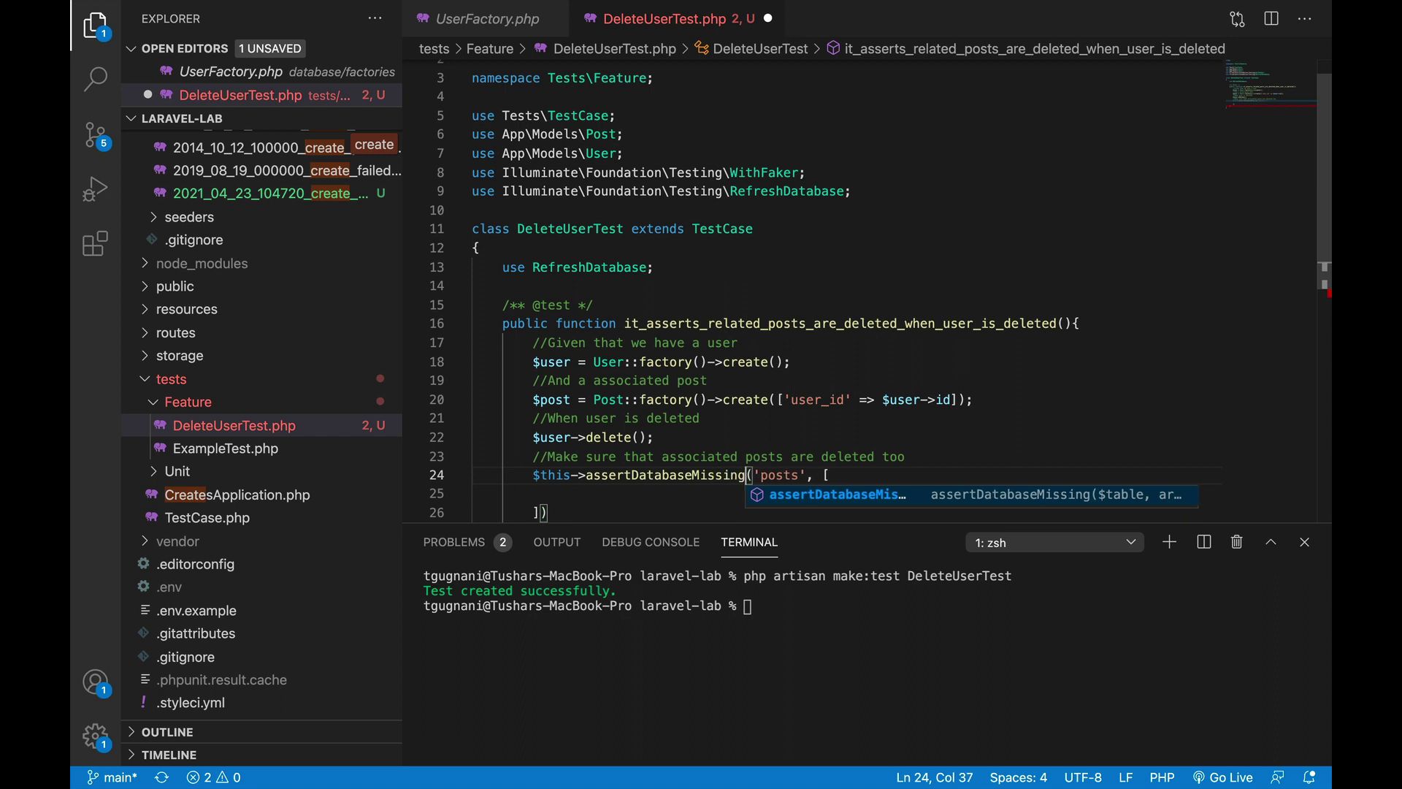
left_click(681, 494)
key("Tab")
type("'")
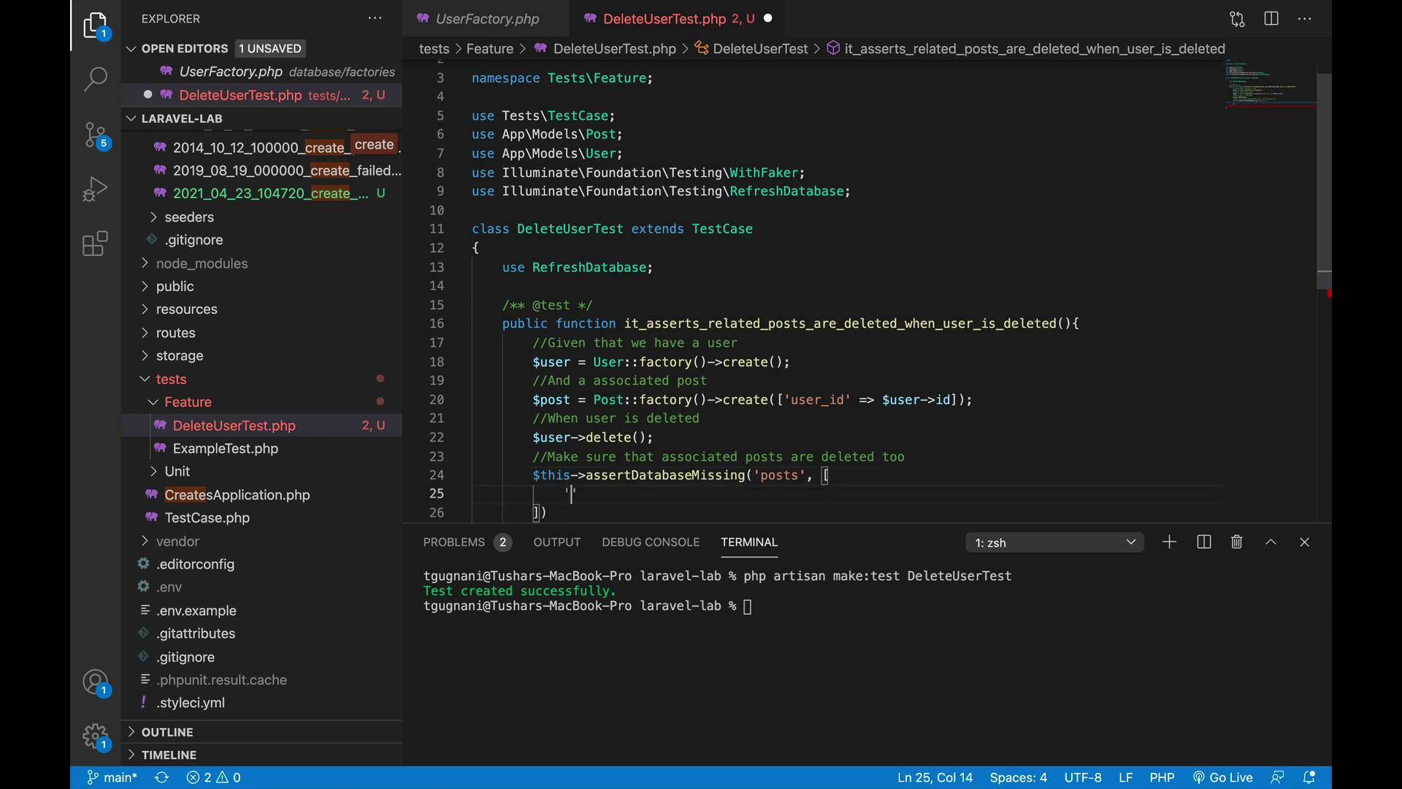
type("id' => $p")
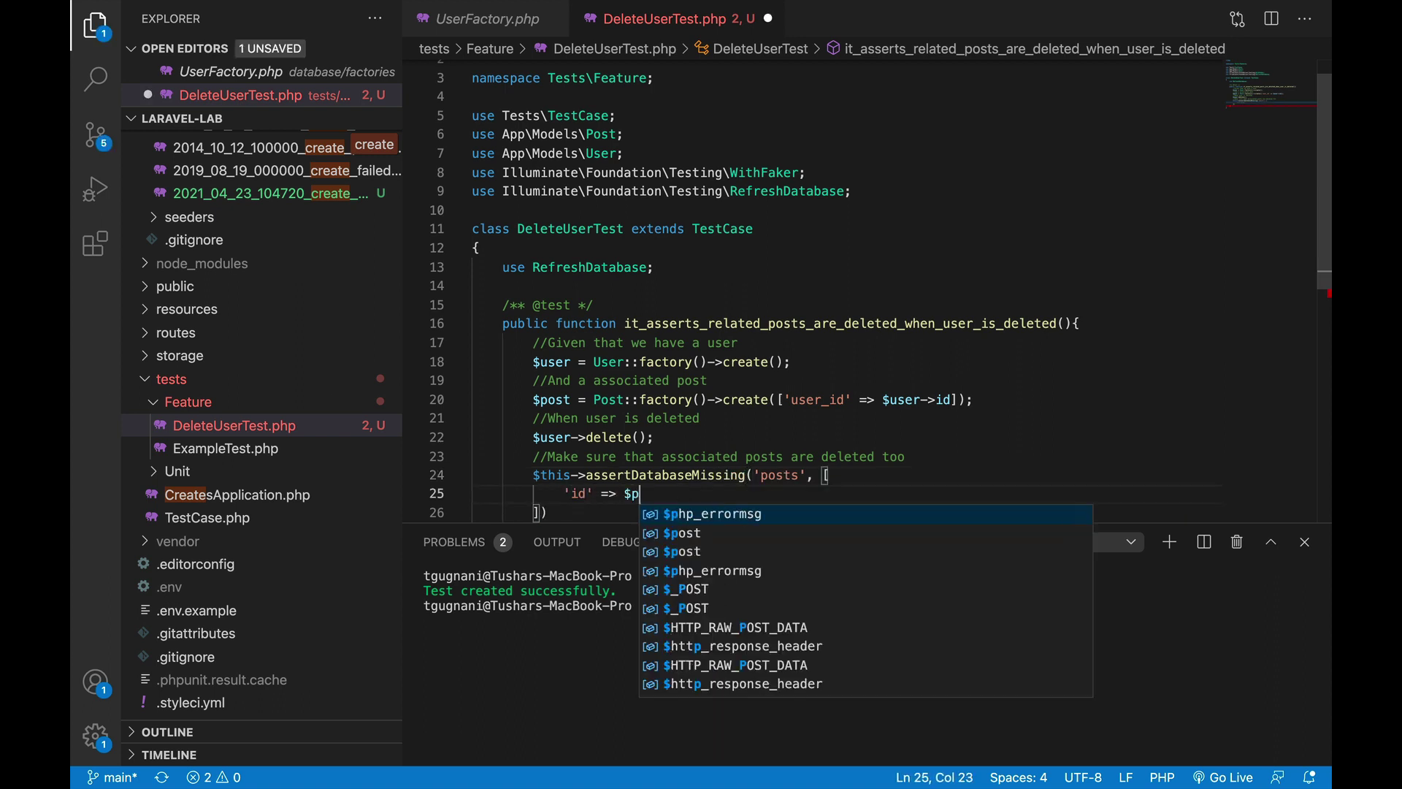
type("ost->id")
key("ctrl+s")
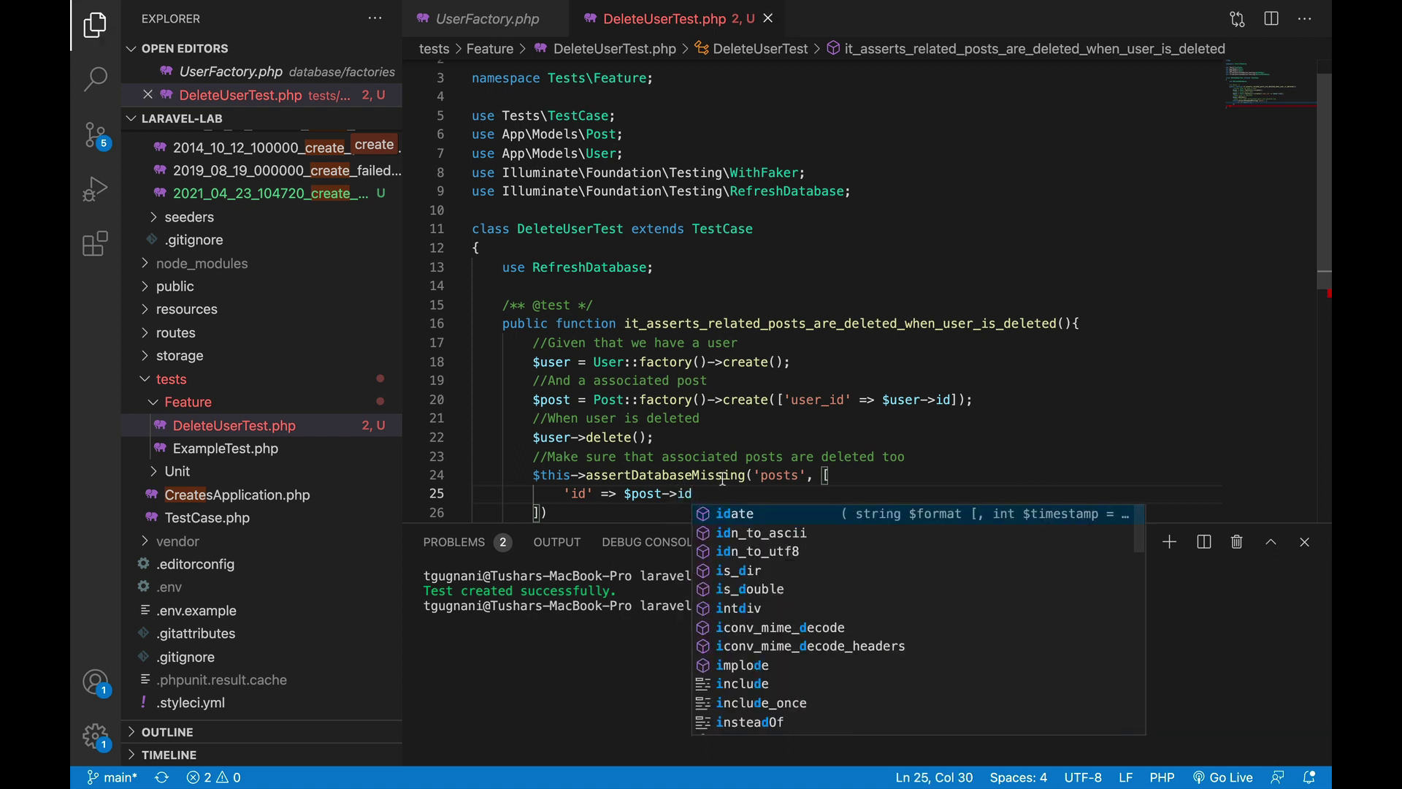
scroll(721, 479, "down", 1)
left_click(634, 492)
type(";")
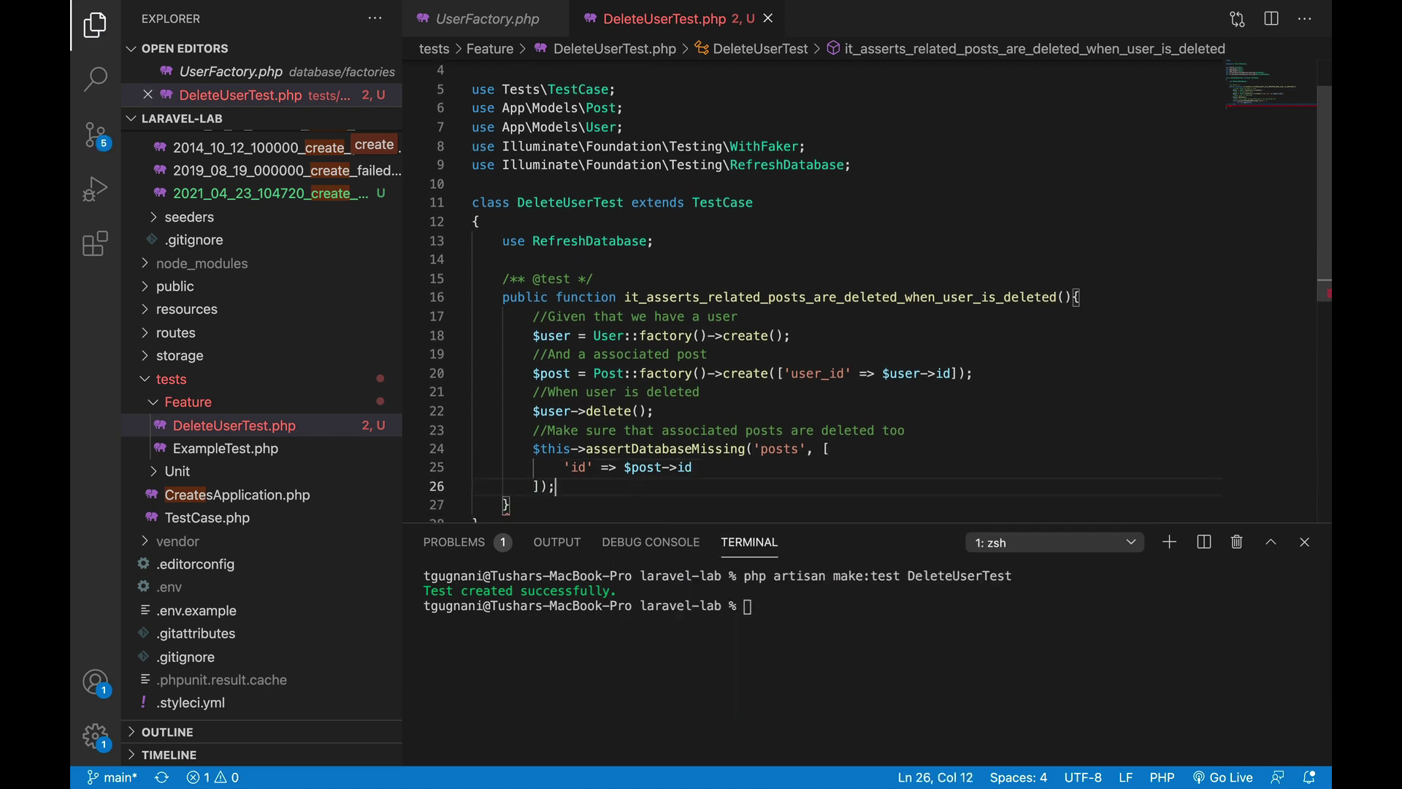
key("ctrl+s")
scroll(650, 424, "down", 2)
double_click(702, 210)
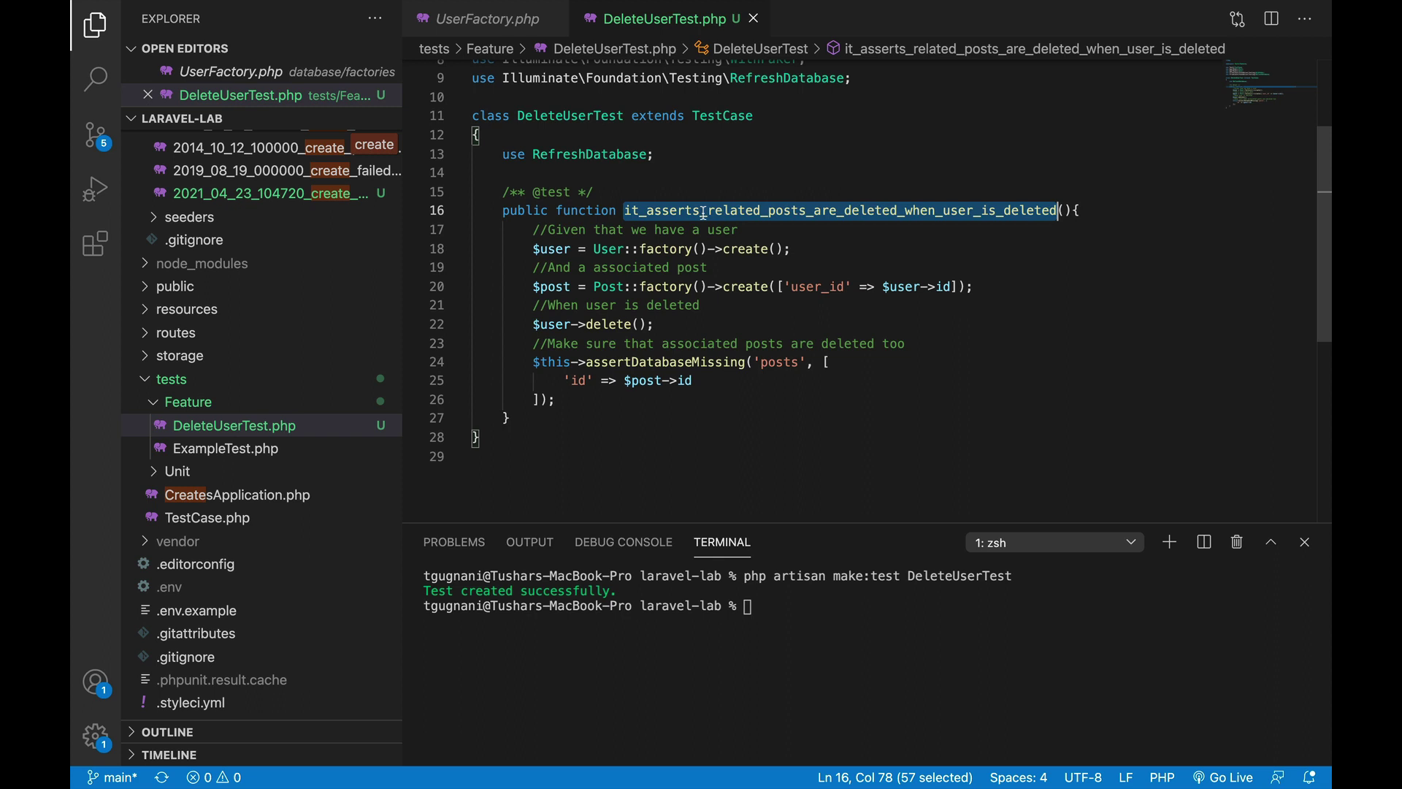
Step: Run vendor/bin/phpunit --filter it_asserts_related_posts_are_deleted_when_user_is_deleted and see it fail
left_click(781, 582)
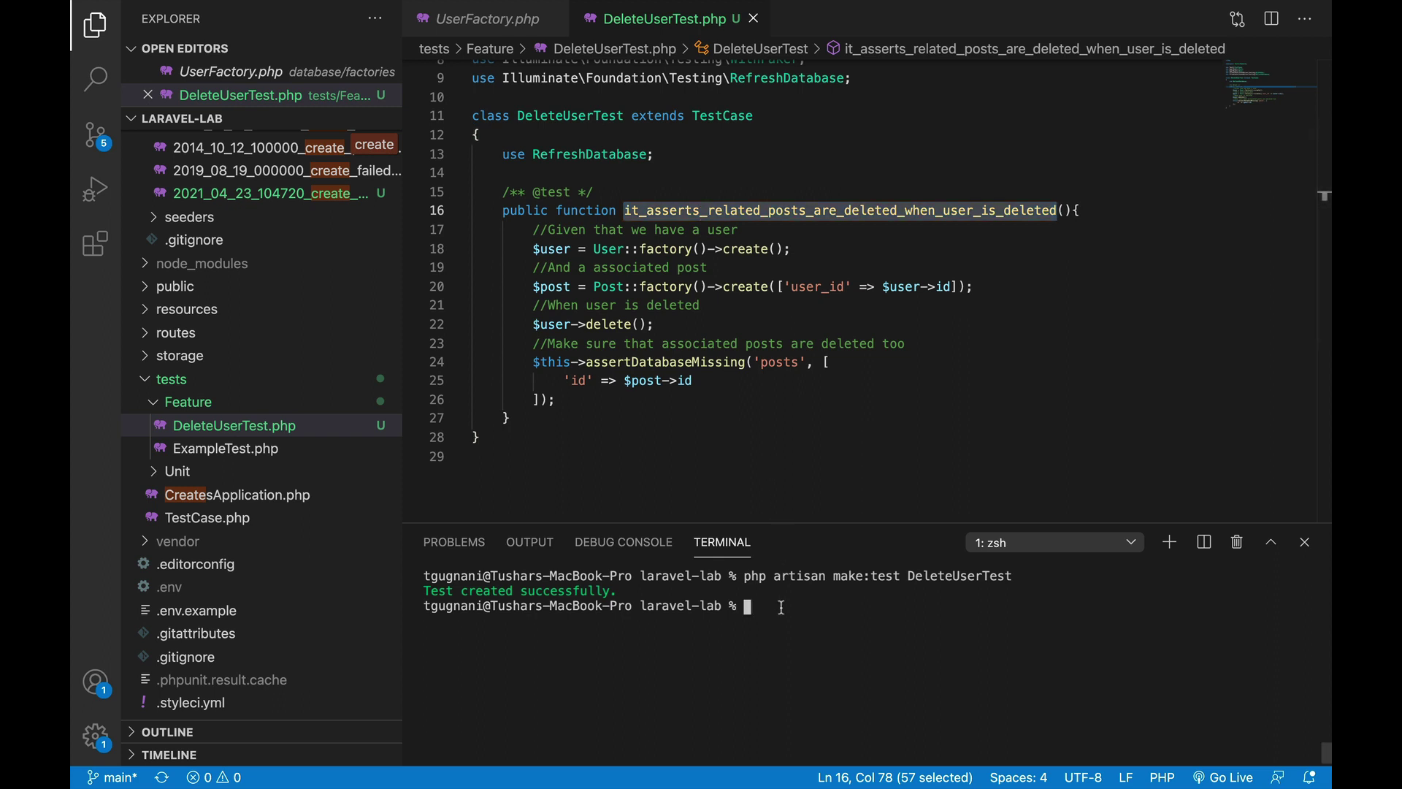
type("vedor")
key("BackSpace")
key("BackSpace")
key("BackSpace")
type("ndor/bin/ph")
type("punit --filter it_asserts_related_posts_are_deleted_when_user_is_deleted")
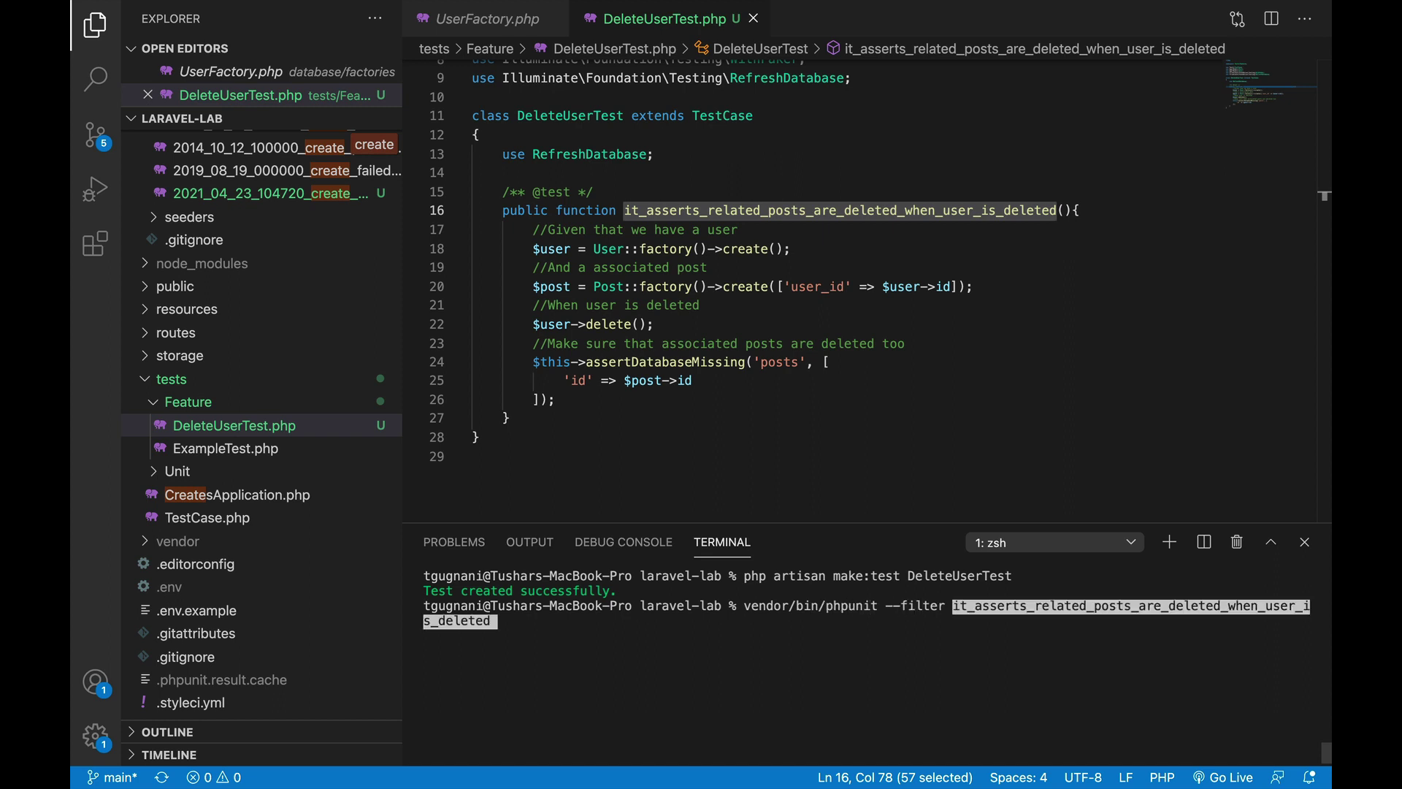
key("Return")
scroll(726, 697, "up", 2)
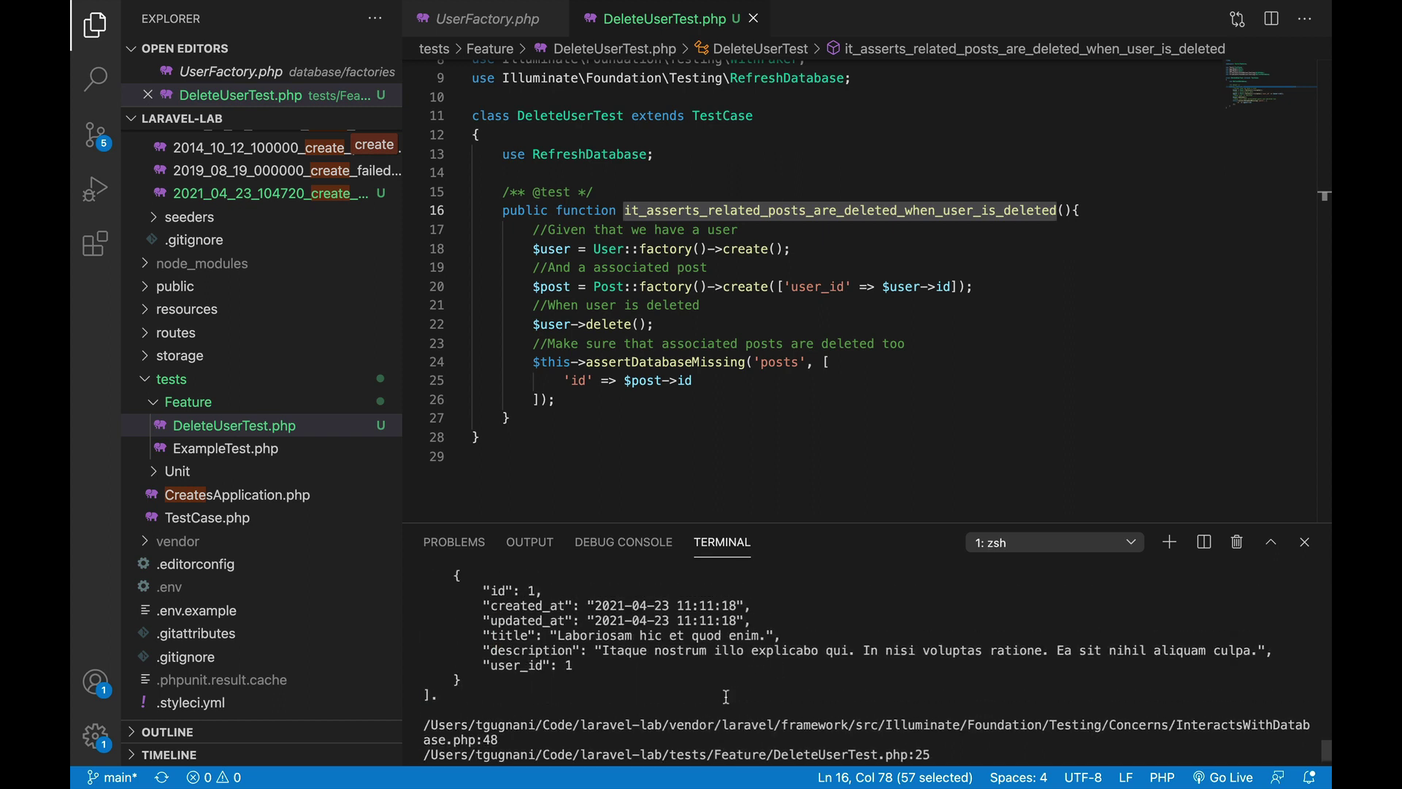
scroll(726, 696, "up", 2)
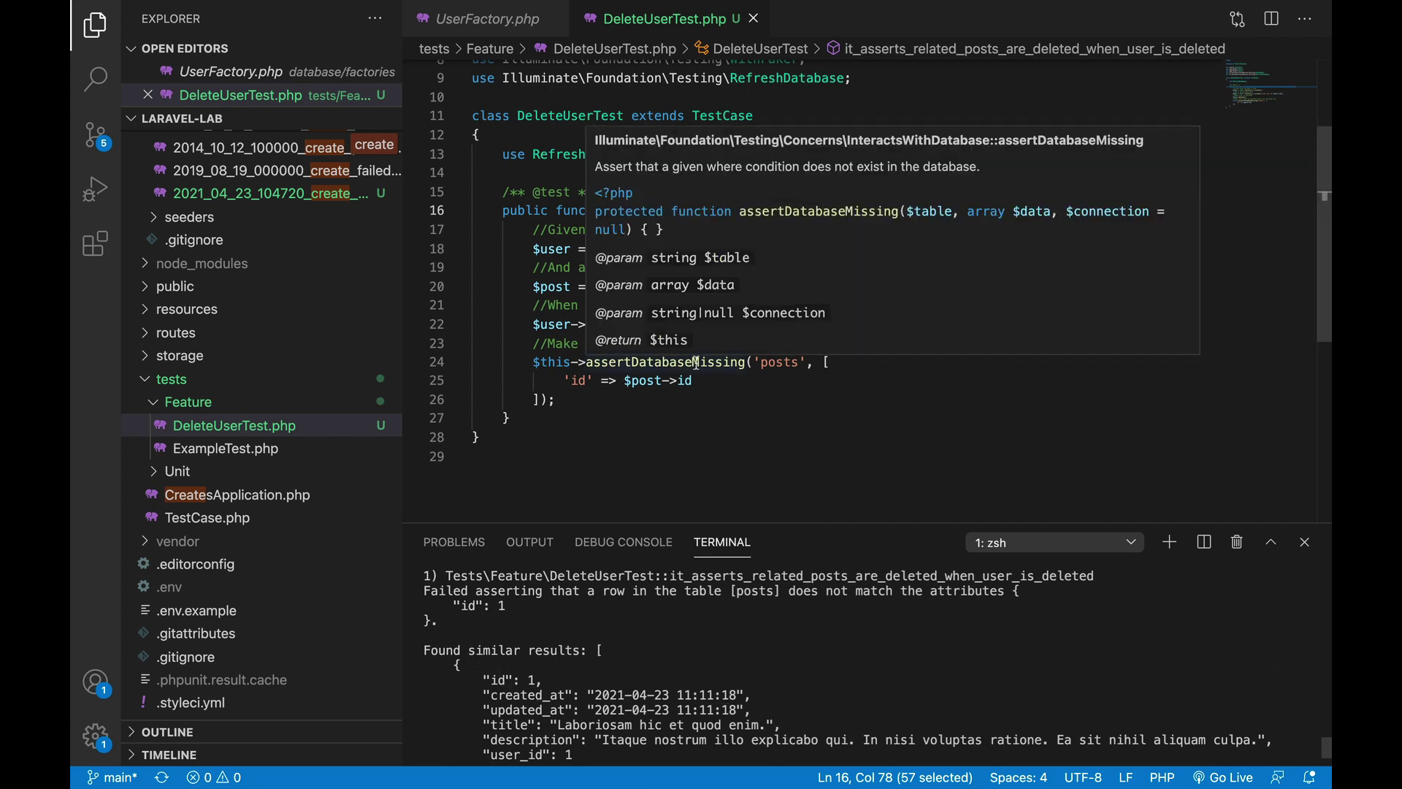
Step: Close UserFactory.php and reopen app/Models/User.php through quick open
left_click(552, 20)
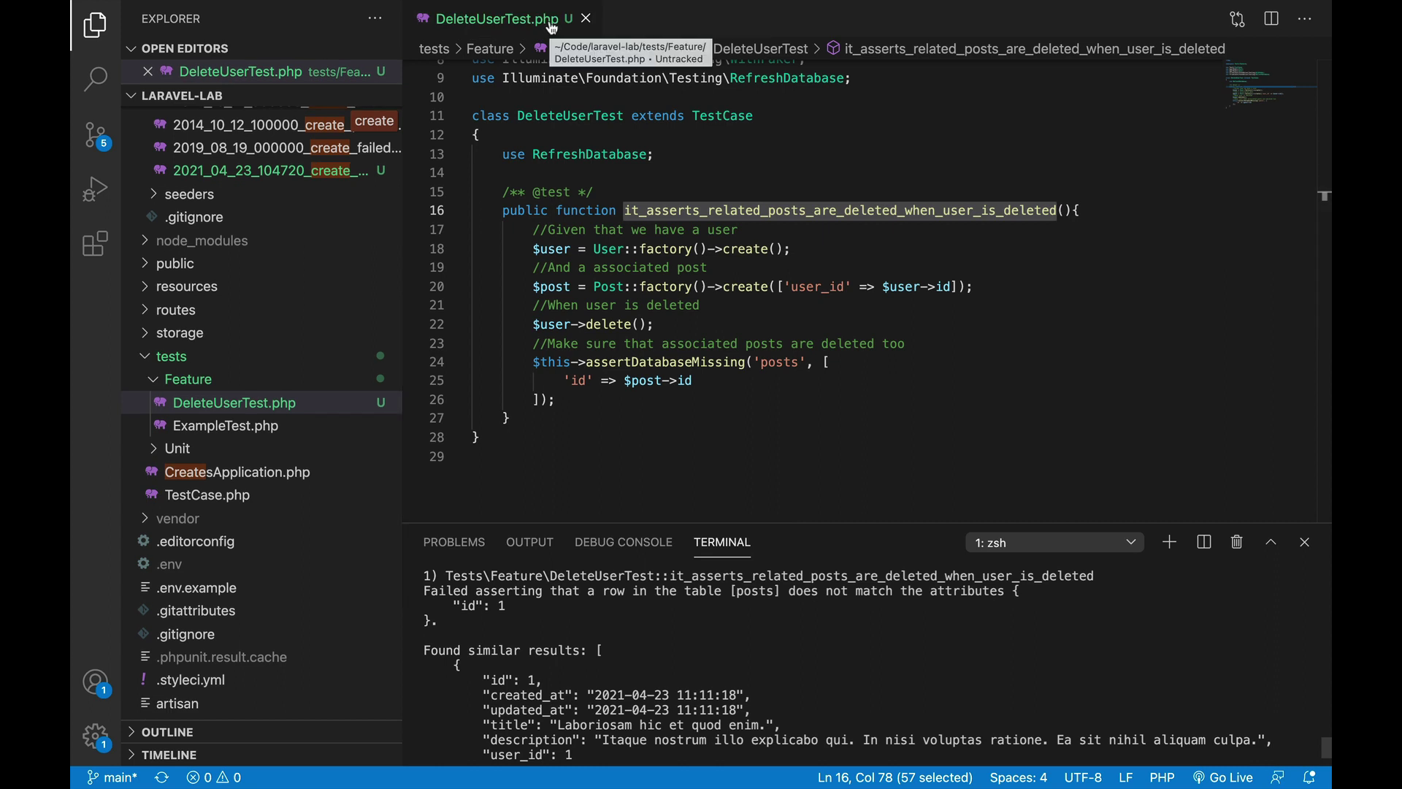
key("super+p")
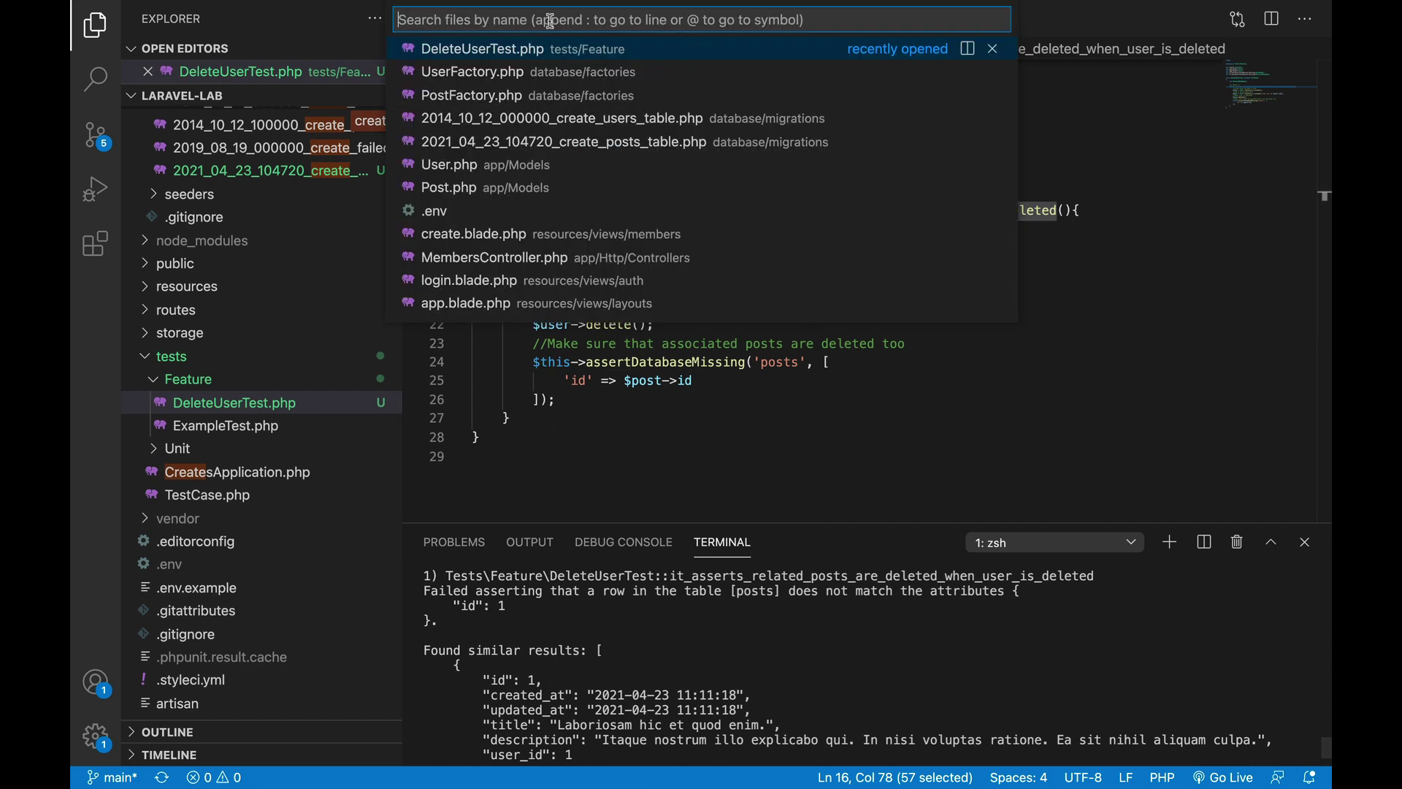
type("User")
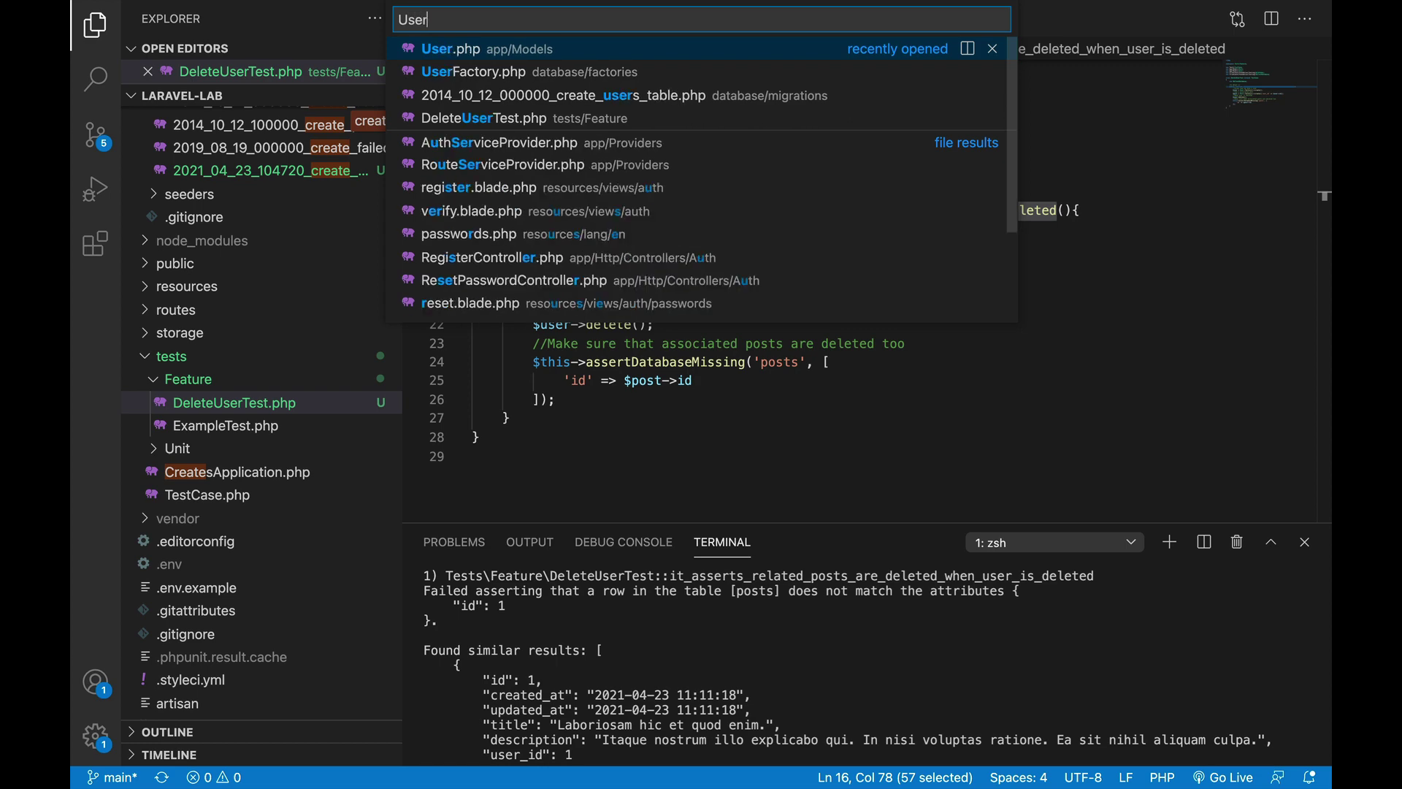
key("Return")
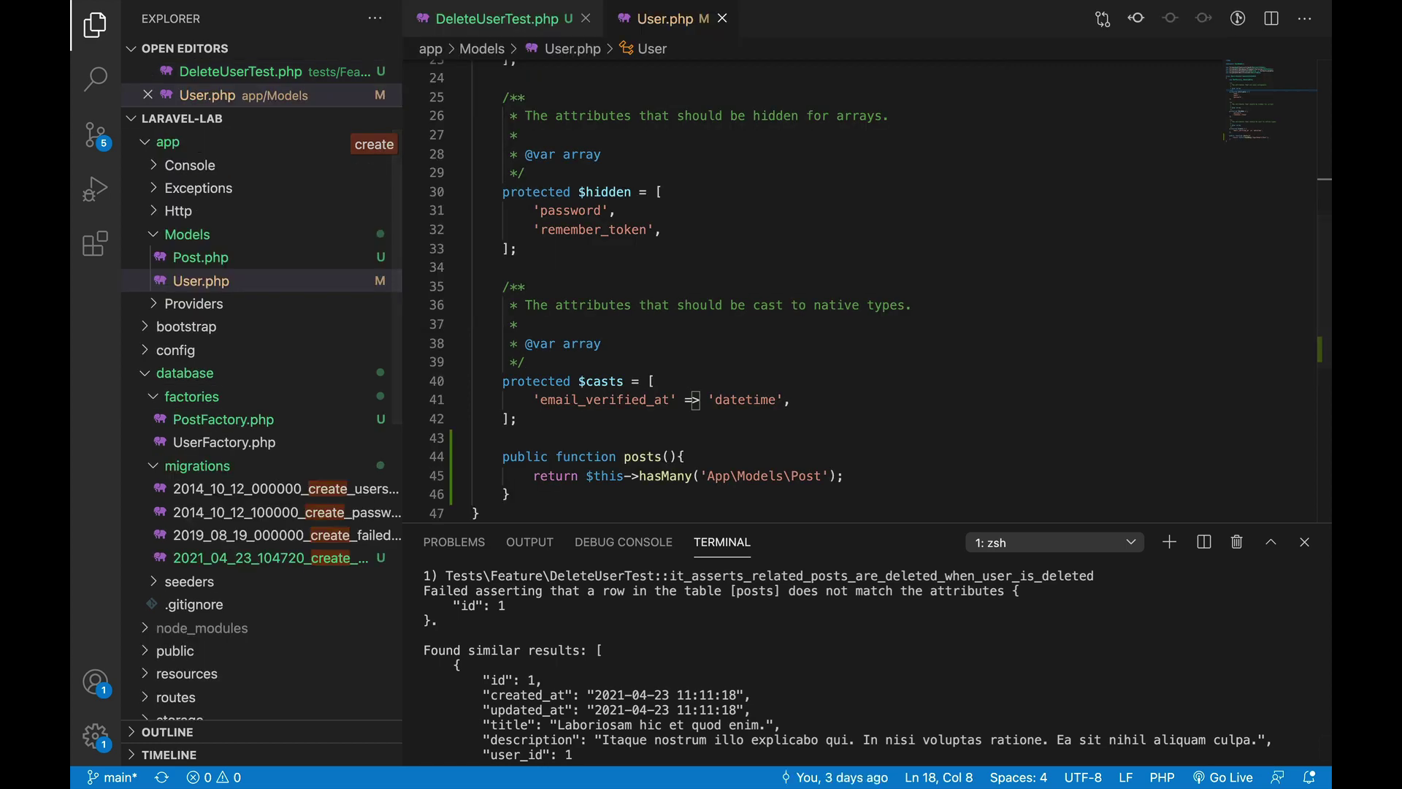
scroll(643, 233, "up", 5)
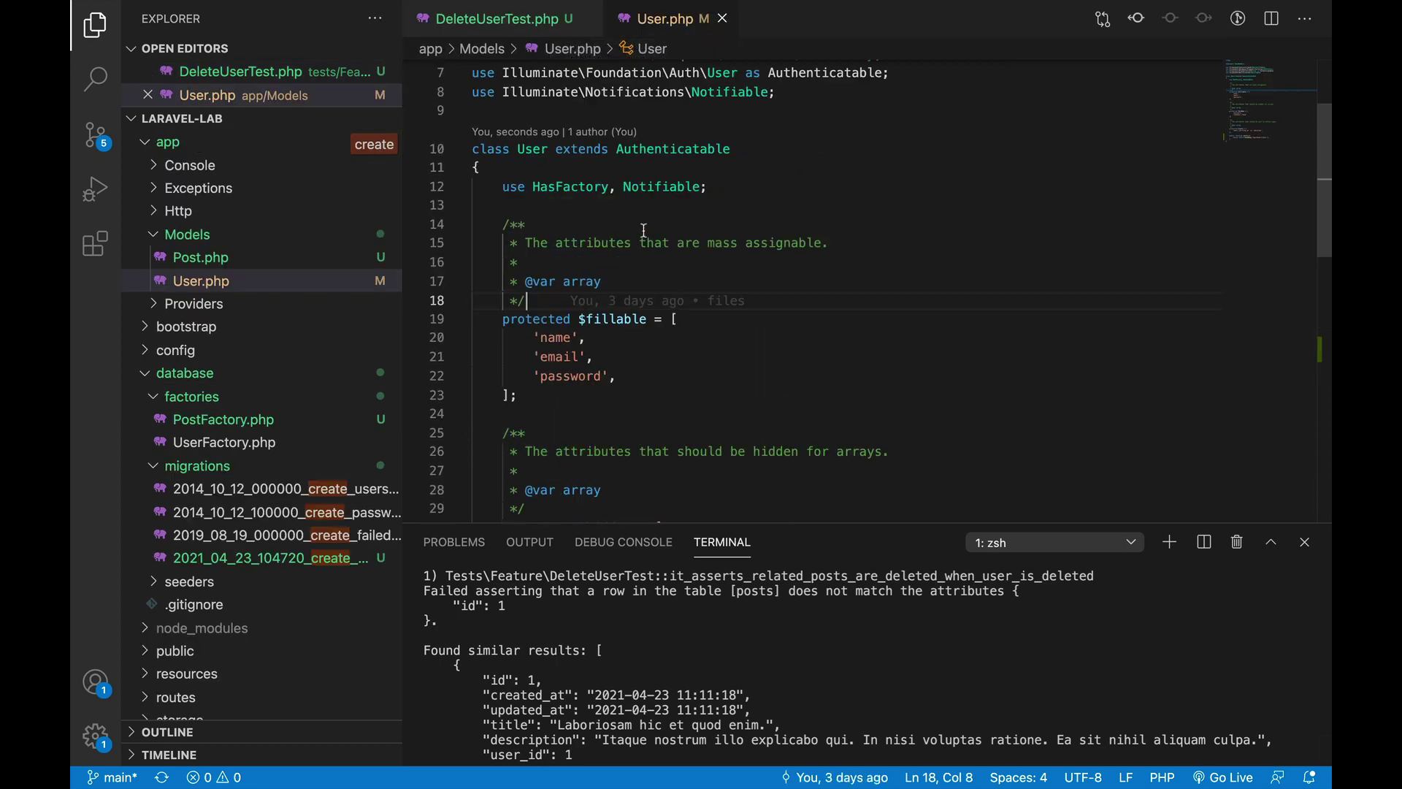
scroll(643, 232, "up", 2)
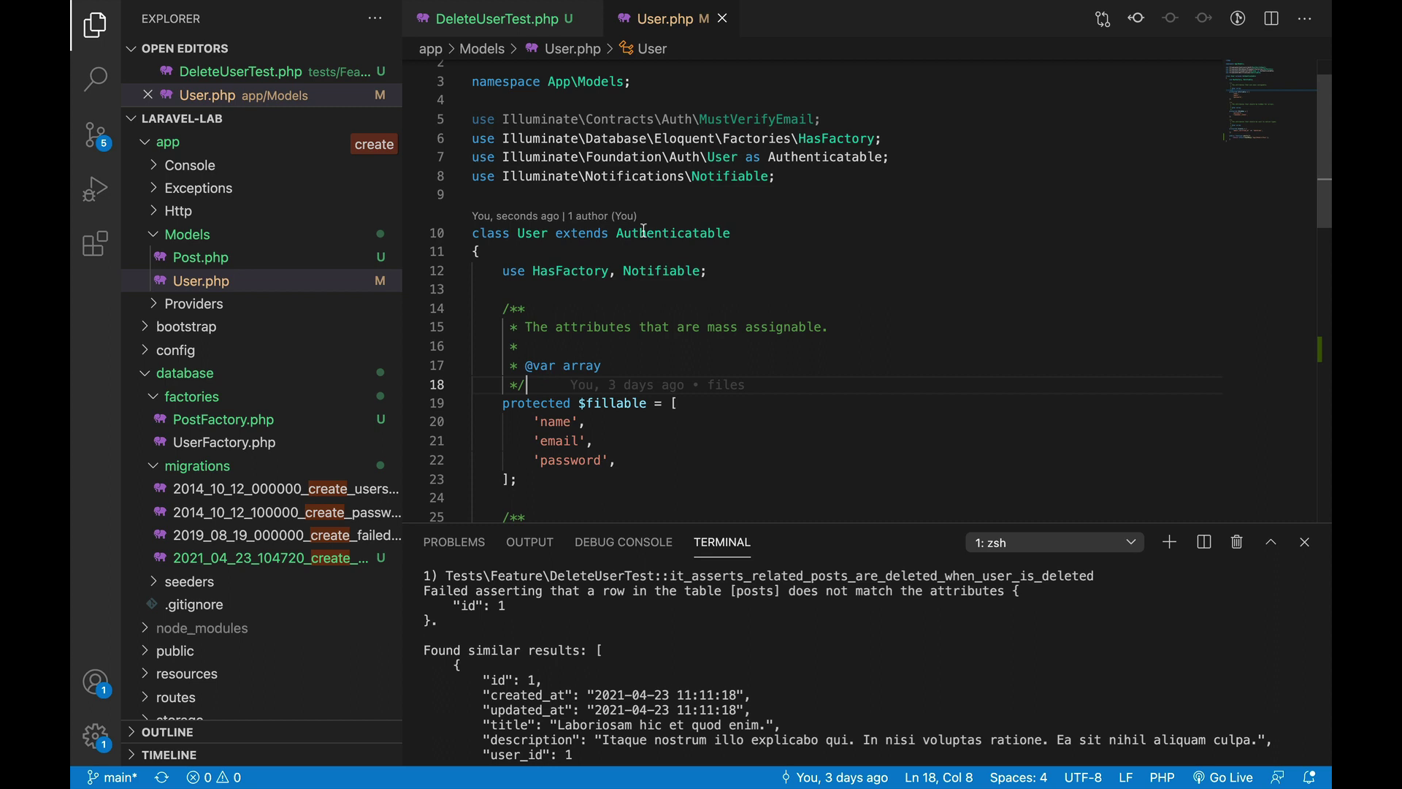
Step: Add a public static boot() method to User that calls parent::boot()
left_click(748, 270)
key("Return")
key("Return")
type("p")
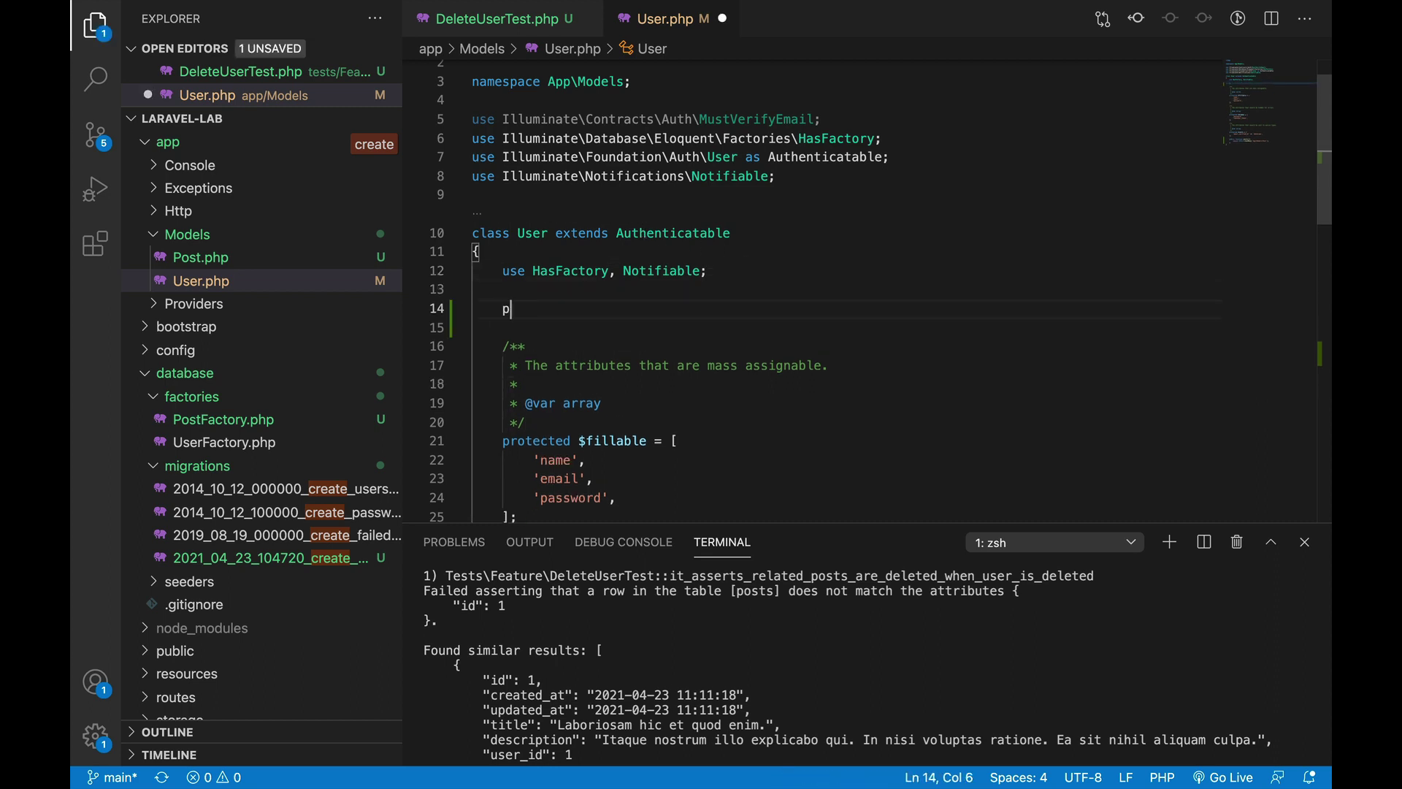
type("ublic static f")
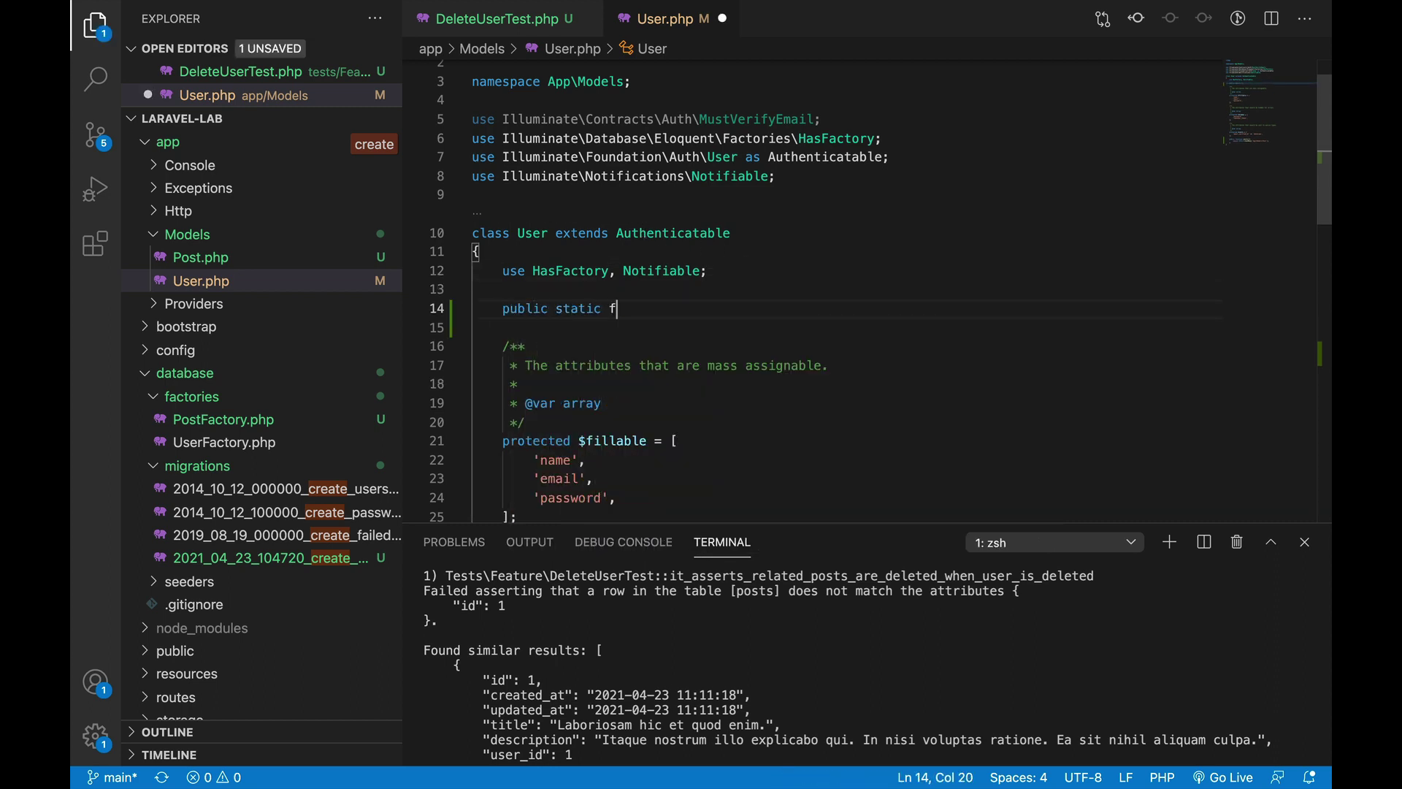
type("unction boot(){")
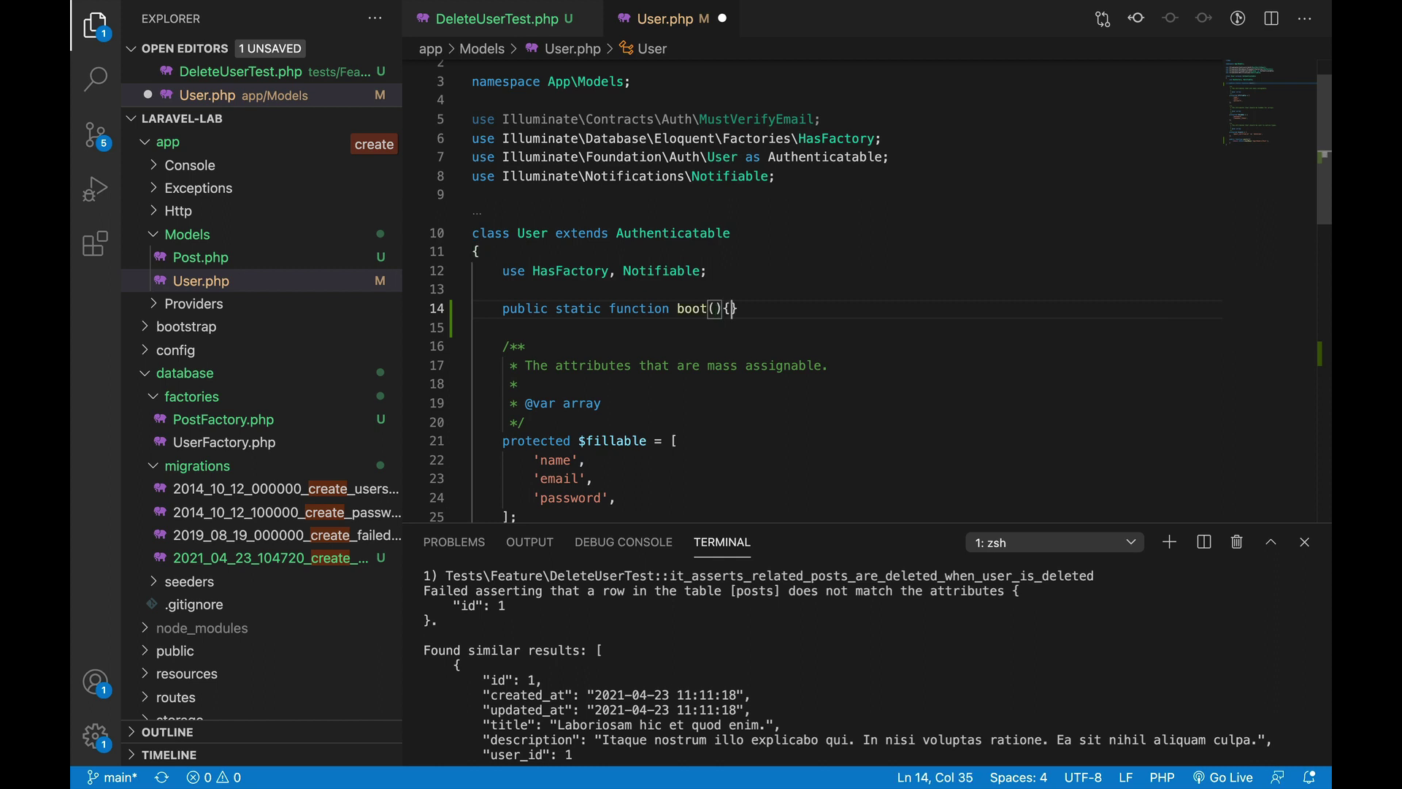
key("Return")
type("parent:::")
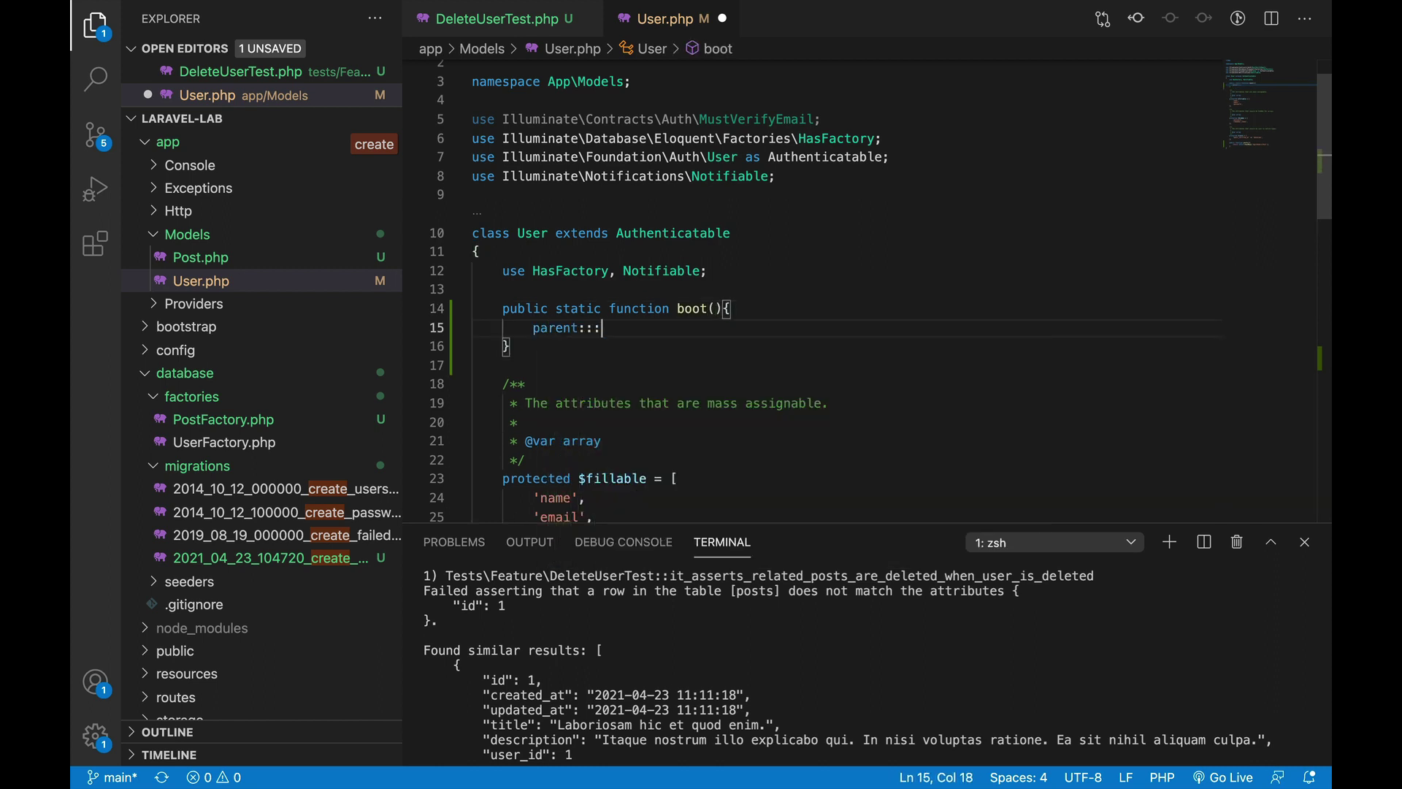
key("BackSpace")
type("boot();")
key("Return")
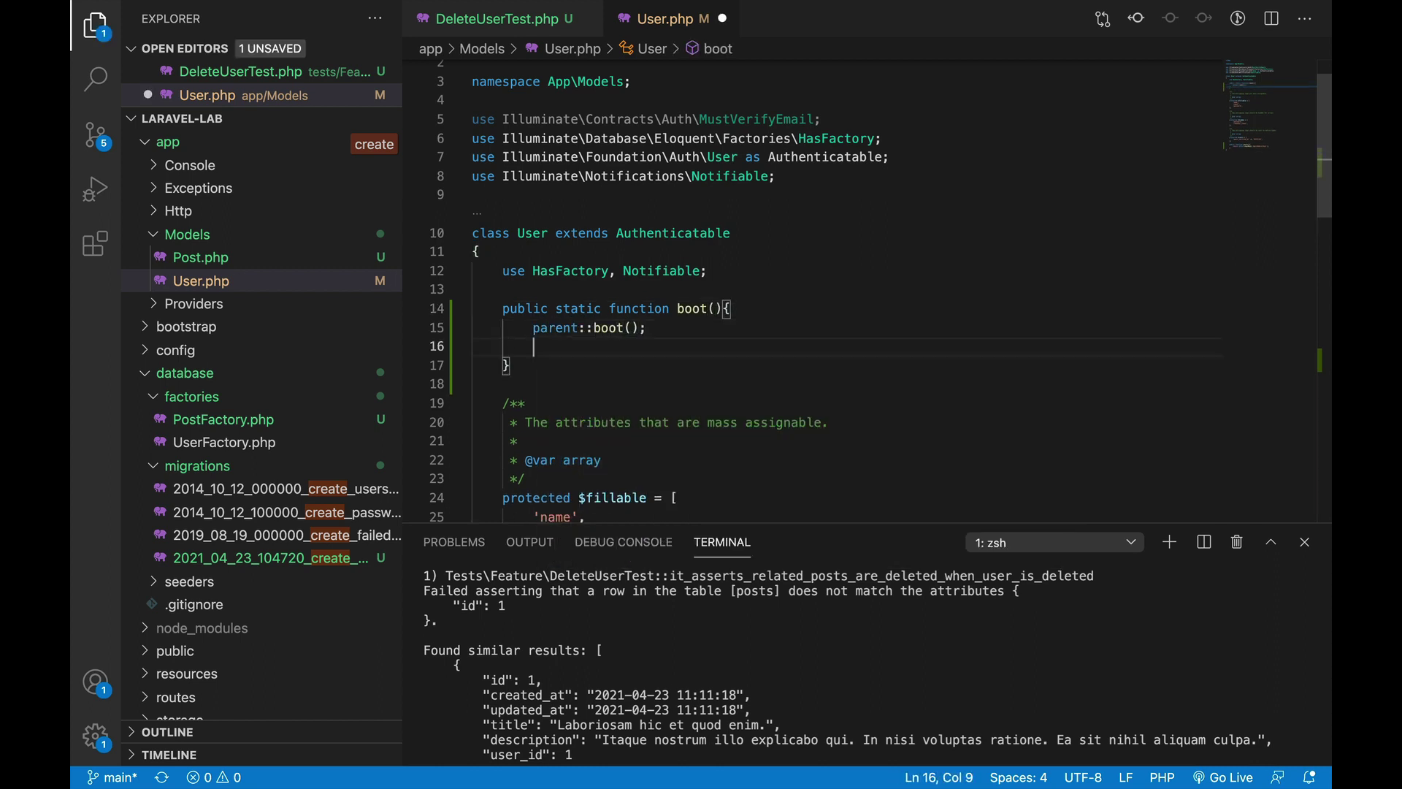
key("Return")
type("static::")
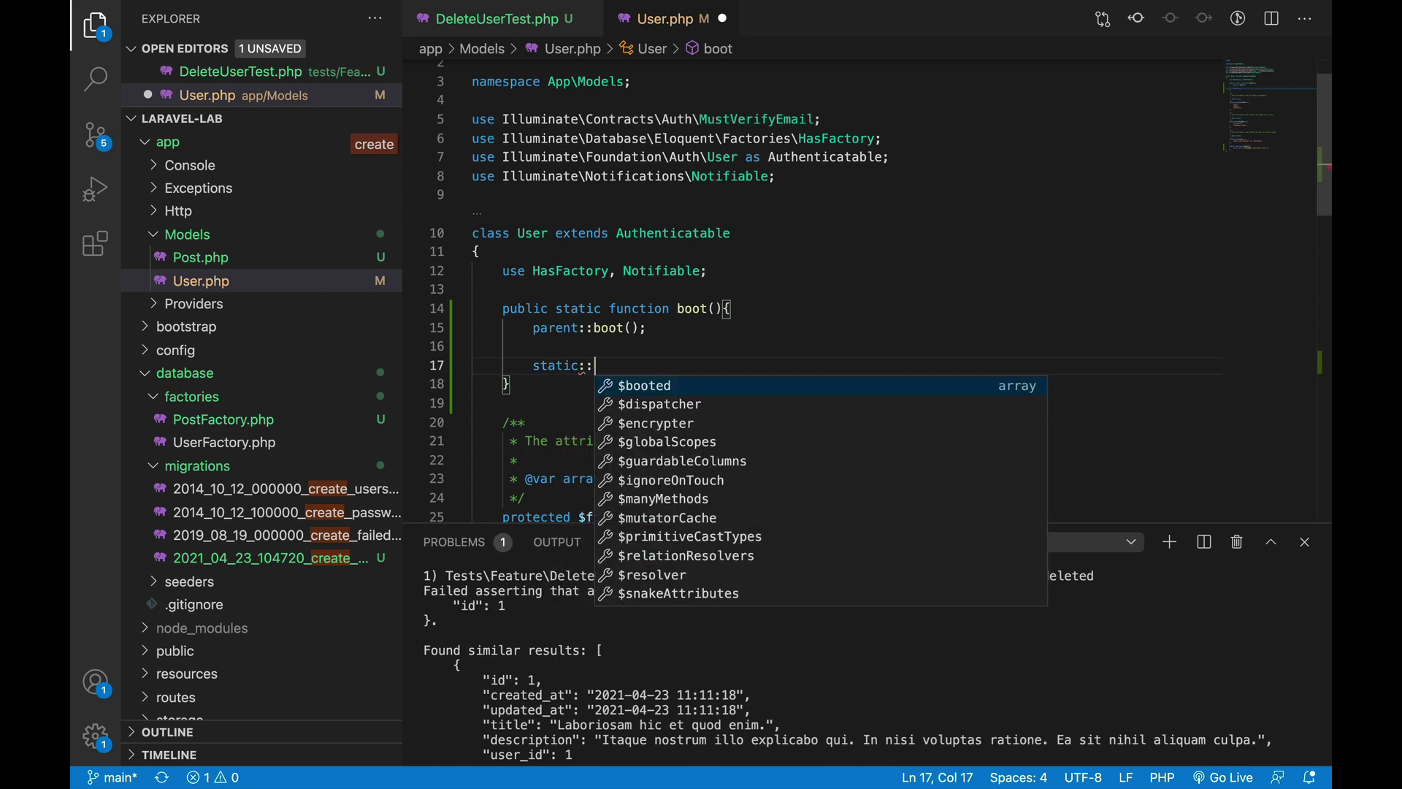
type("deleteing")
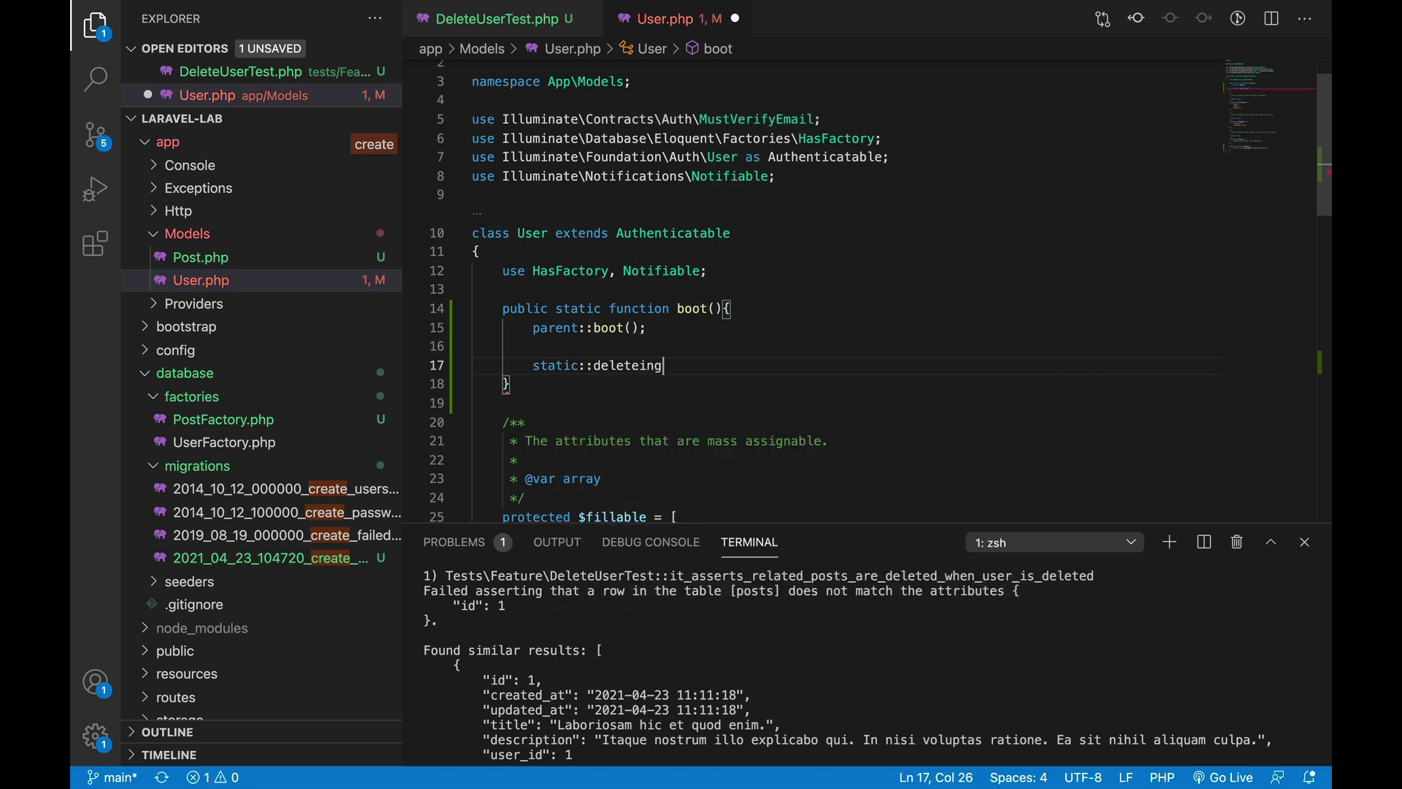
Step: Add a static::deleting(function($user) { }) hook below parent::boot()
key("BackSpace")
key("BackSpace")
key("BackSpace")
type("ing")
key("Return")
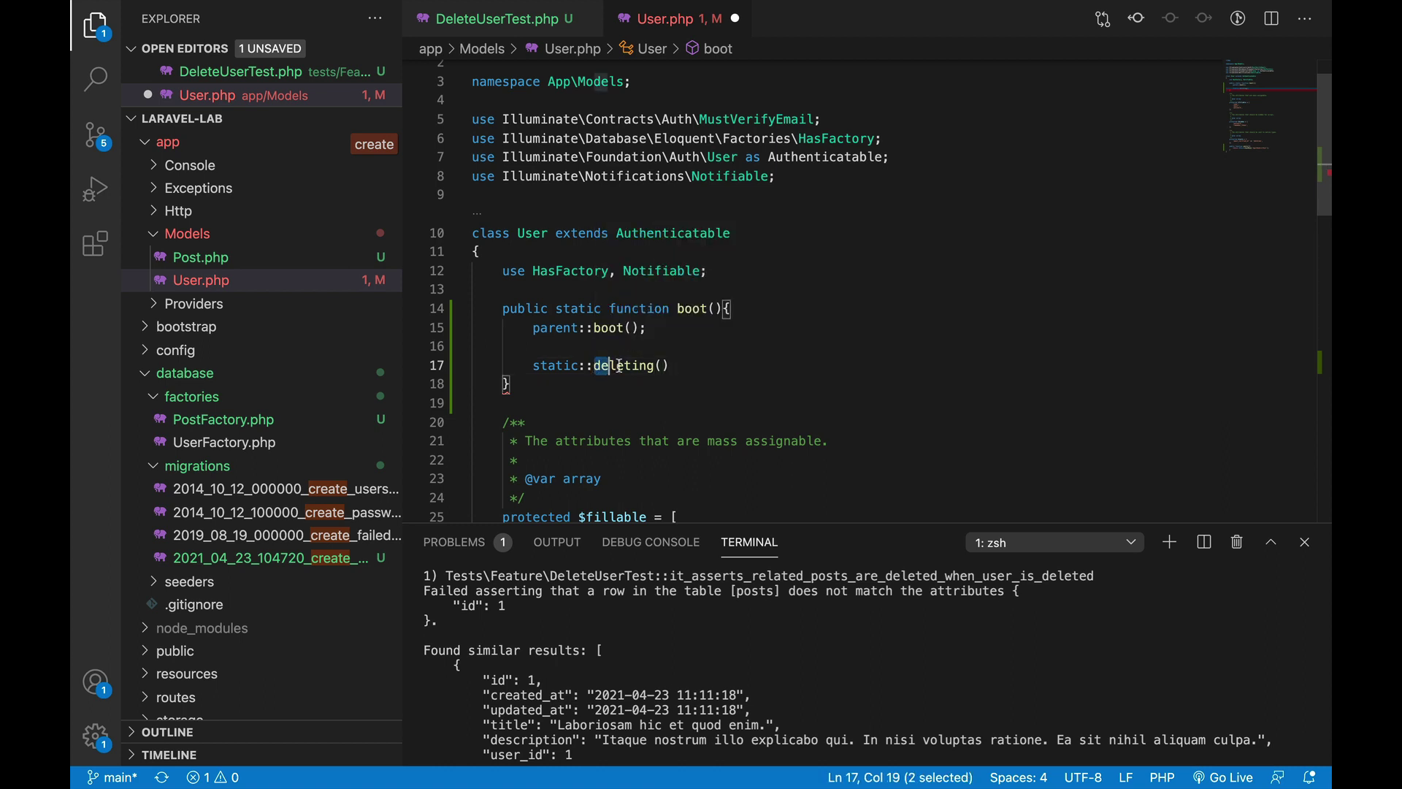
left_click_drag(594, 366, 652, 365)
left_click(667, 365)
type("func")
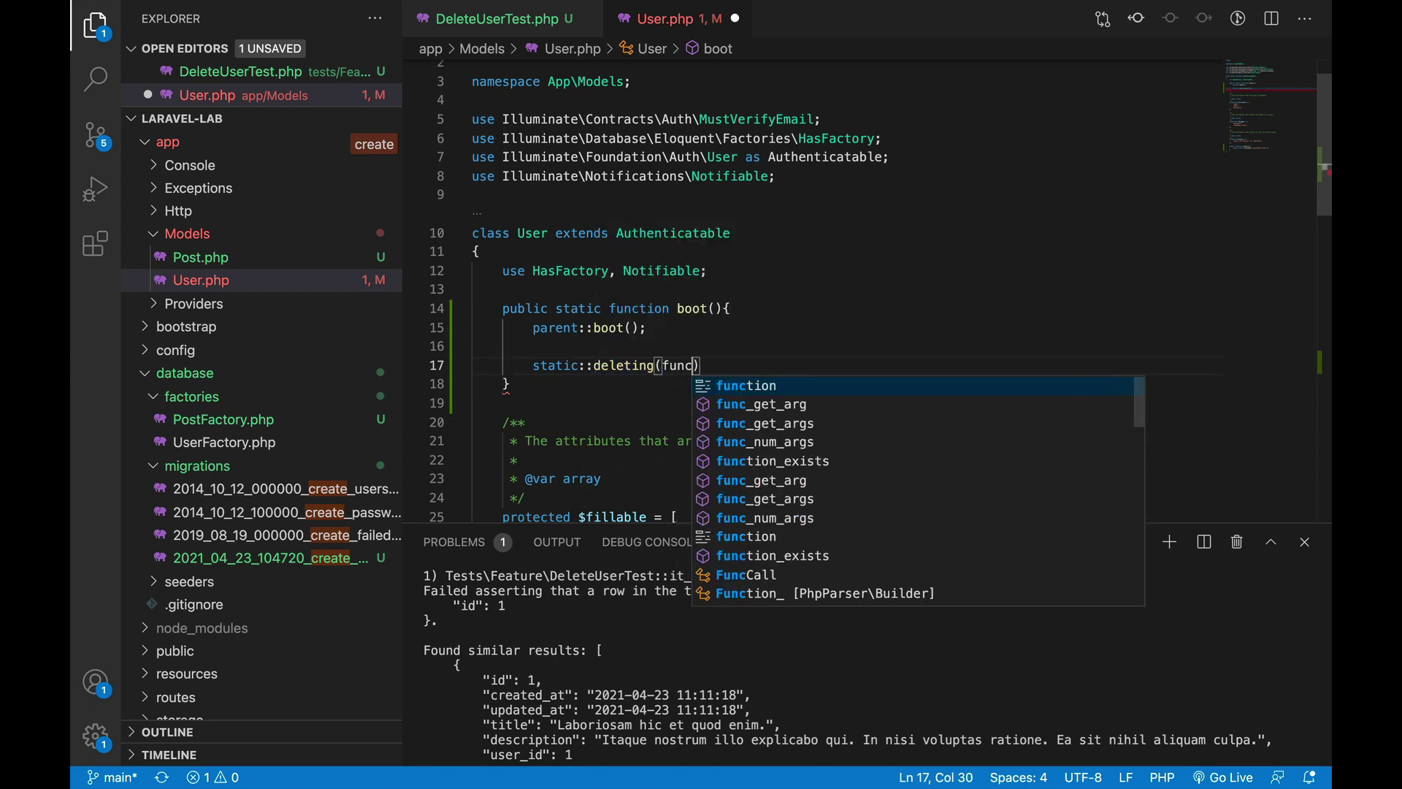
type("tion(")
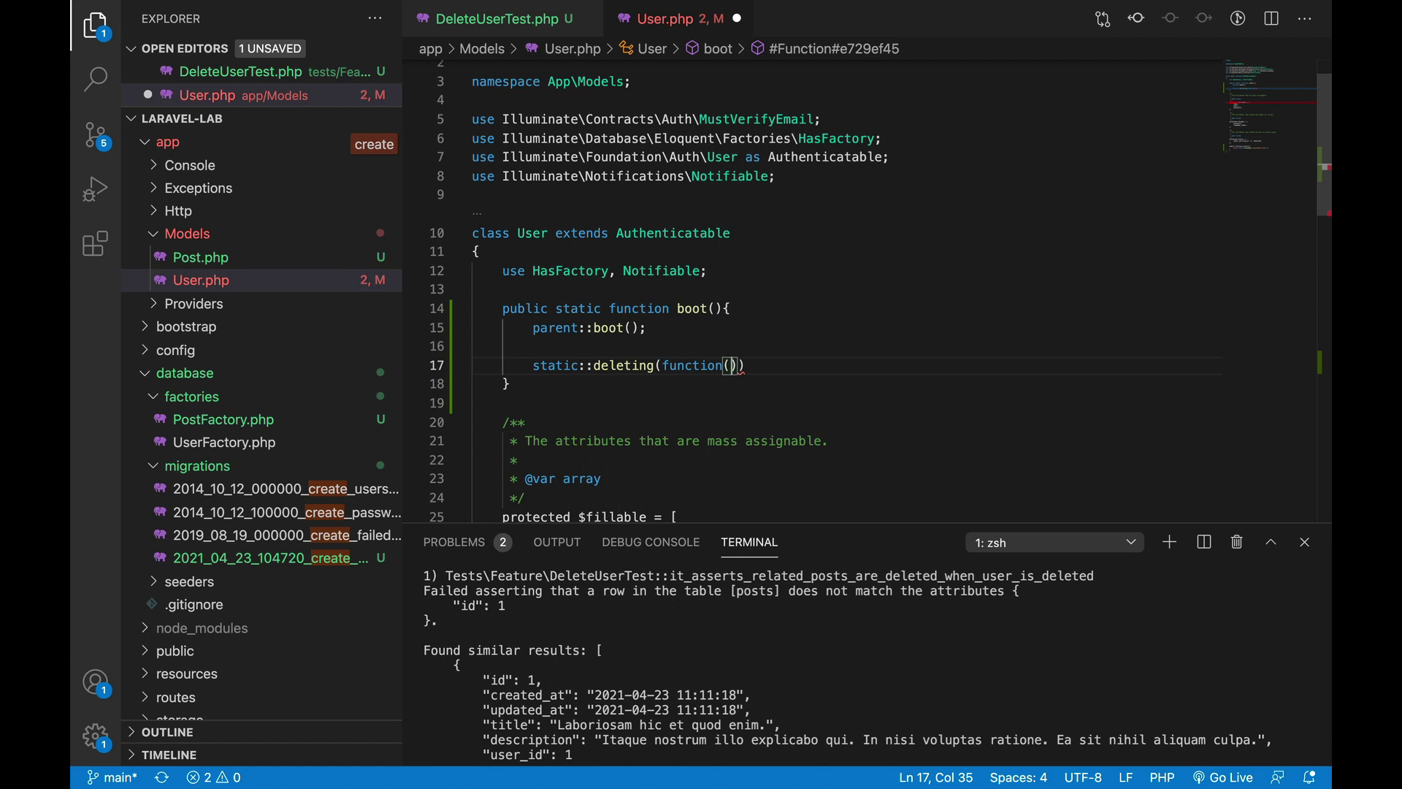
type("$user)")
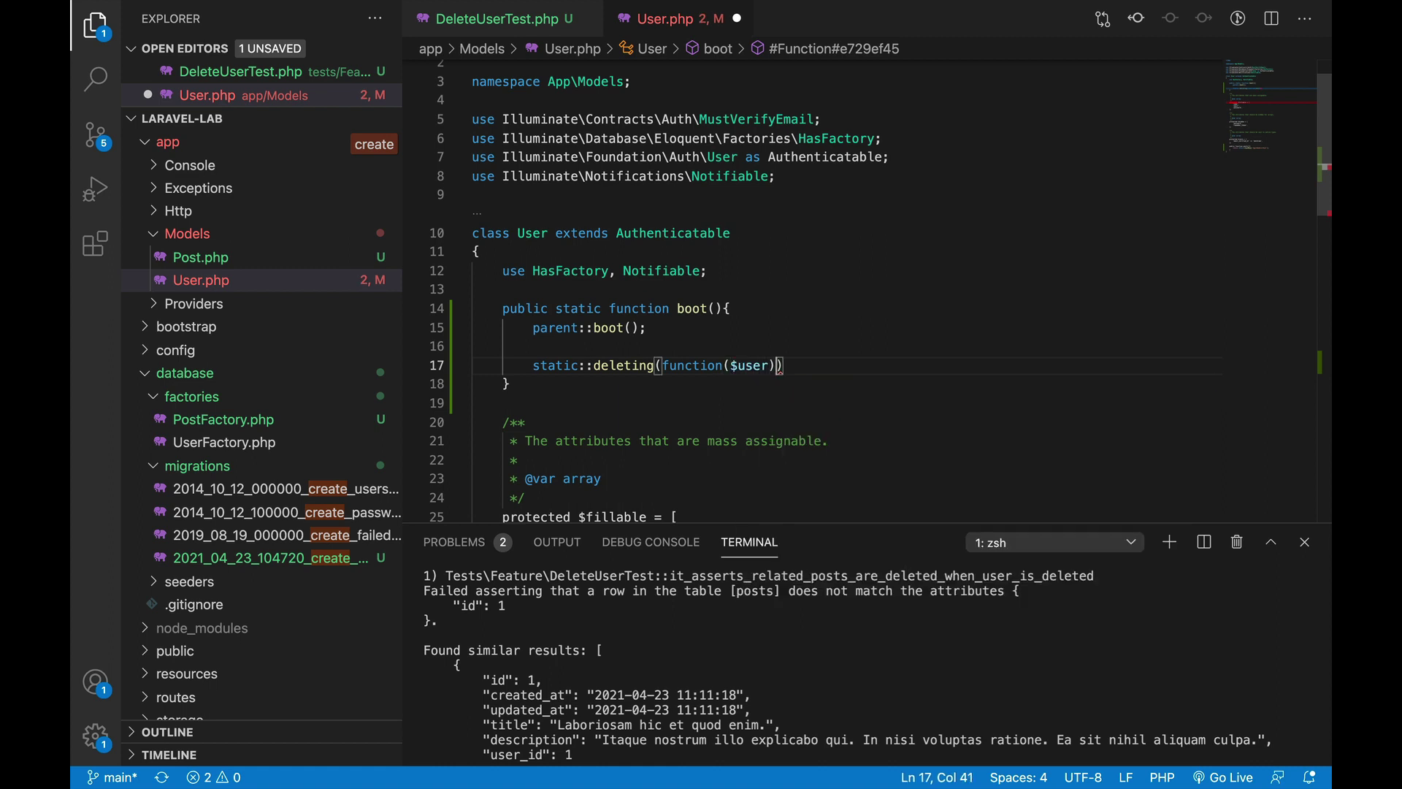
type("{")
key("Return")
key("Down")
key("End")
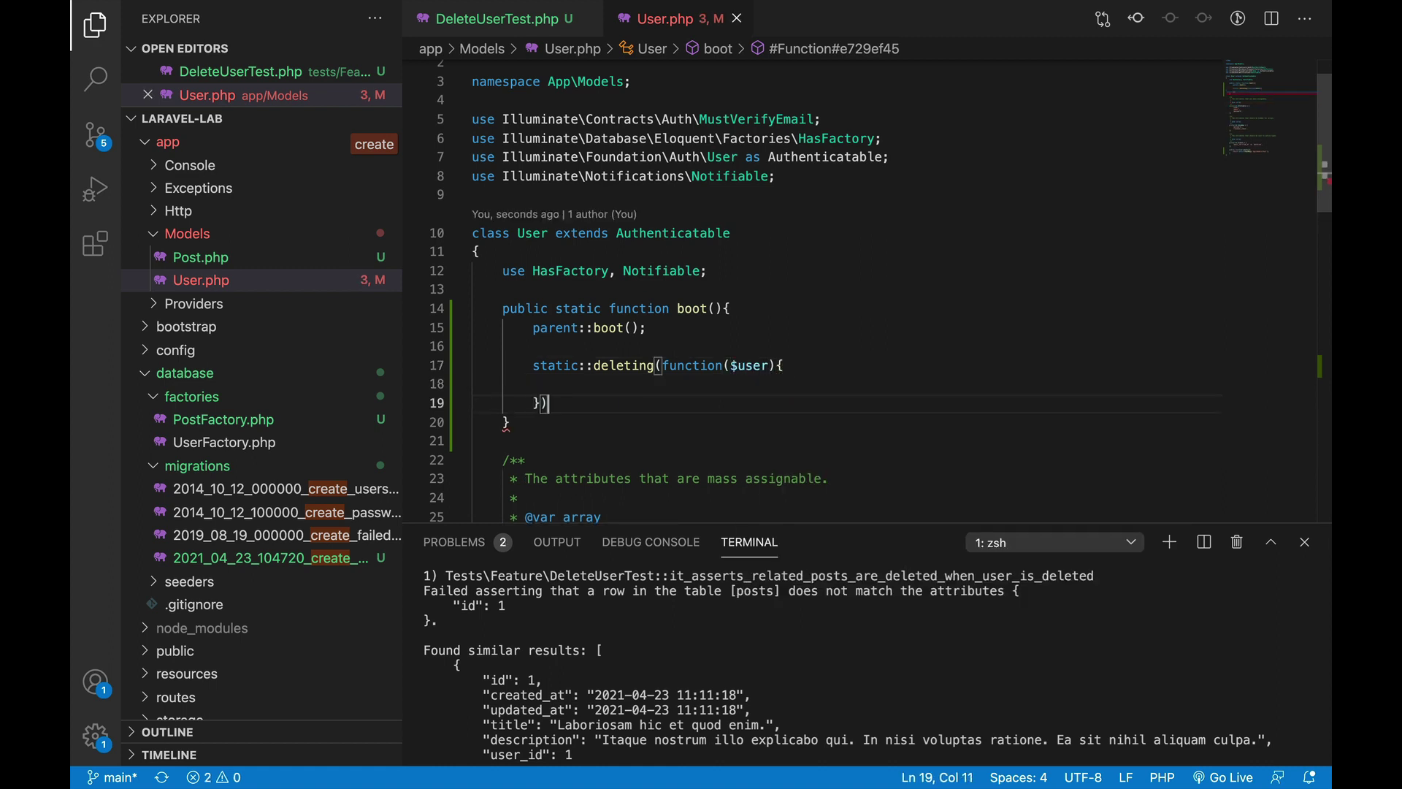
type(";")
Step: Fill the deleting hook with $user->posts->each->delete() and save User.php
key("ctrl+s")
left_click(671, 367)
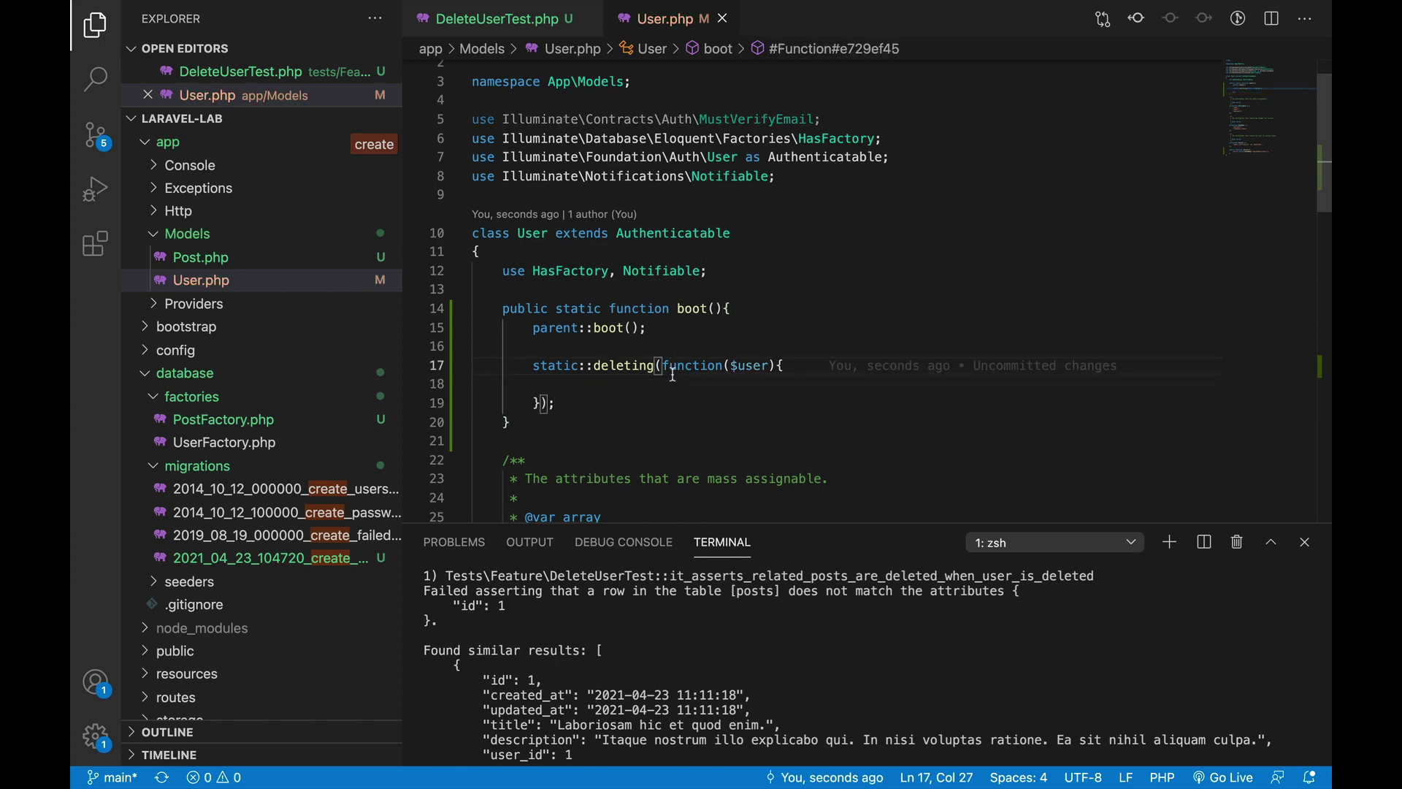
left_click(666, 379)
key("Tab")
key("Tab")
key("Tab")
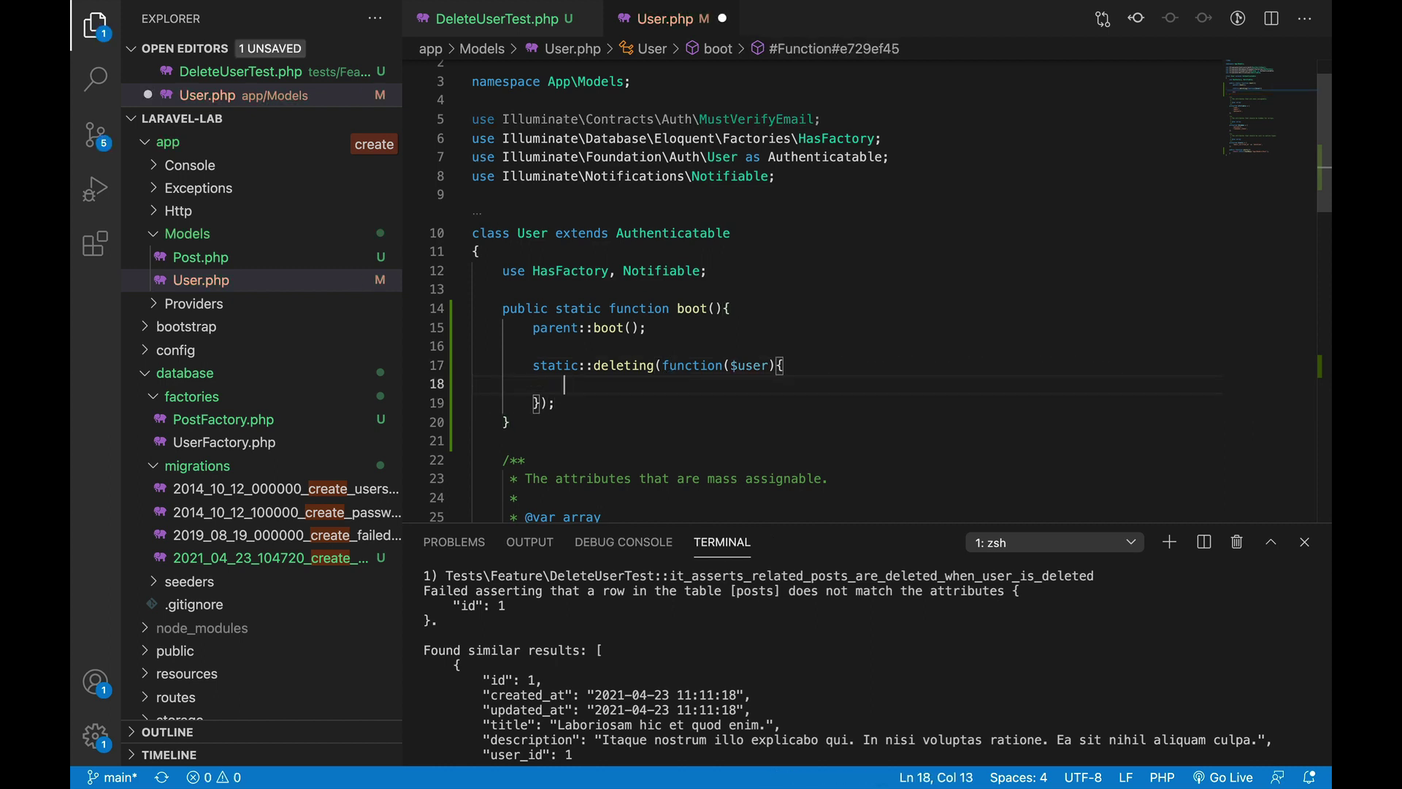
type("$user->")
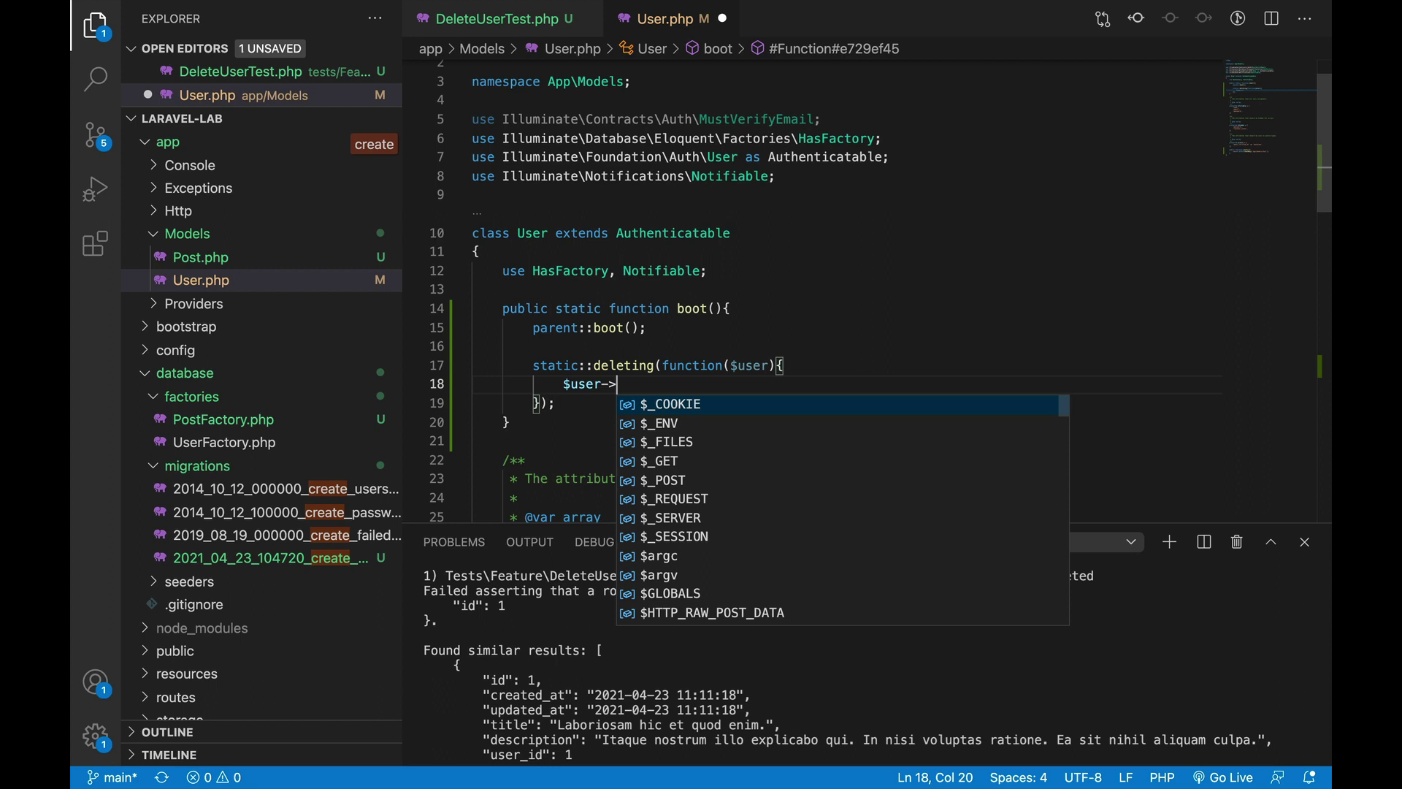
type("posts")
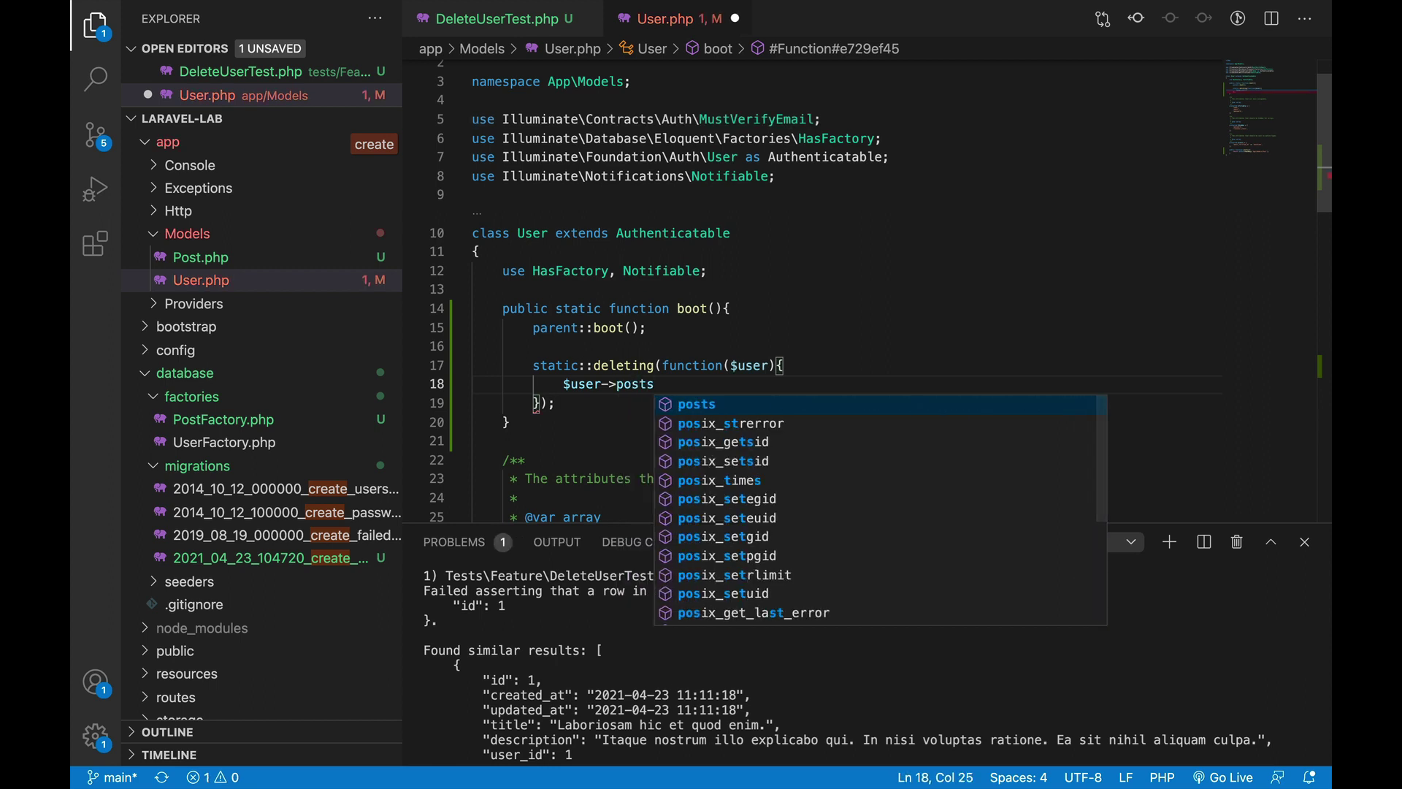
type("->e")
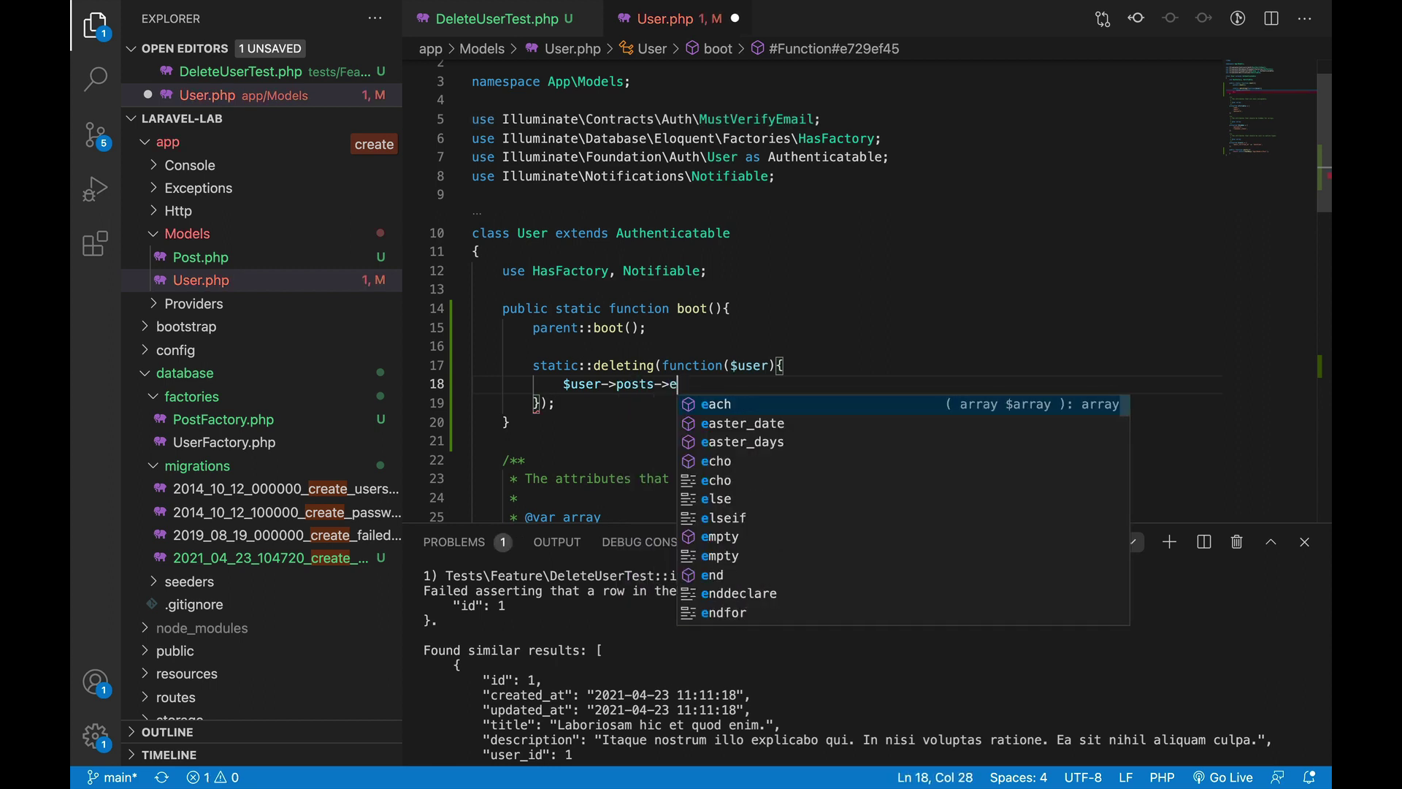
type("ach->delete")
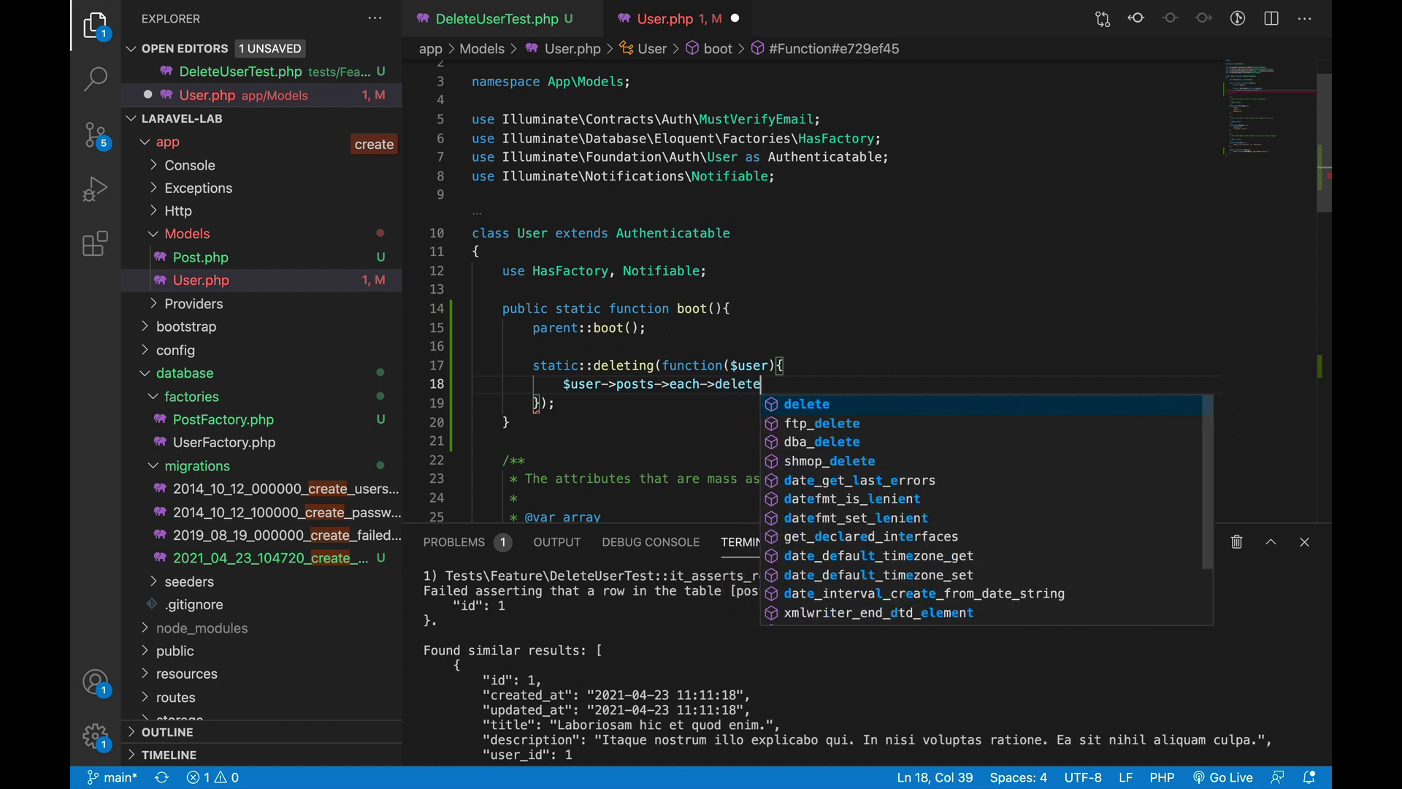
type("();")
key("super+s")
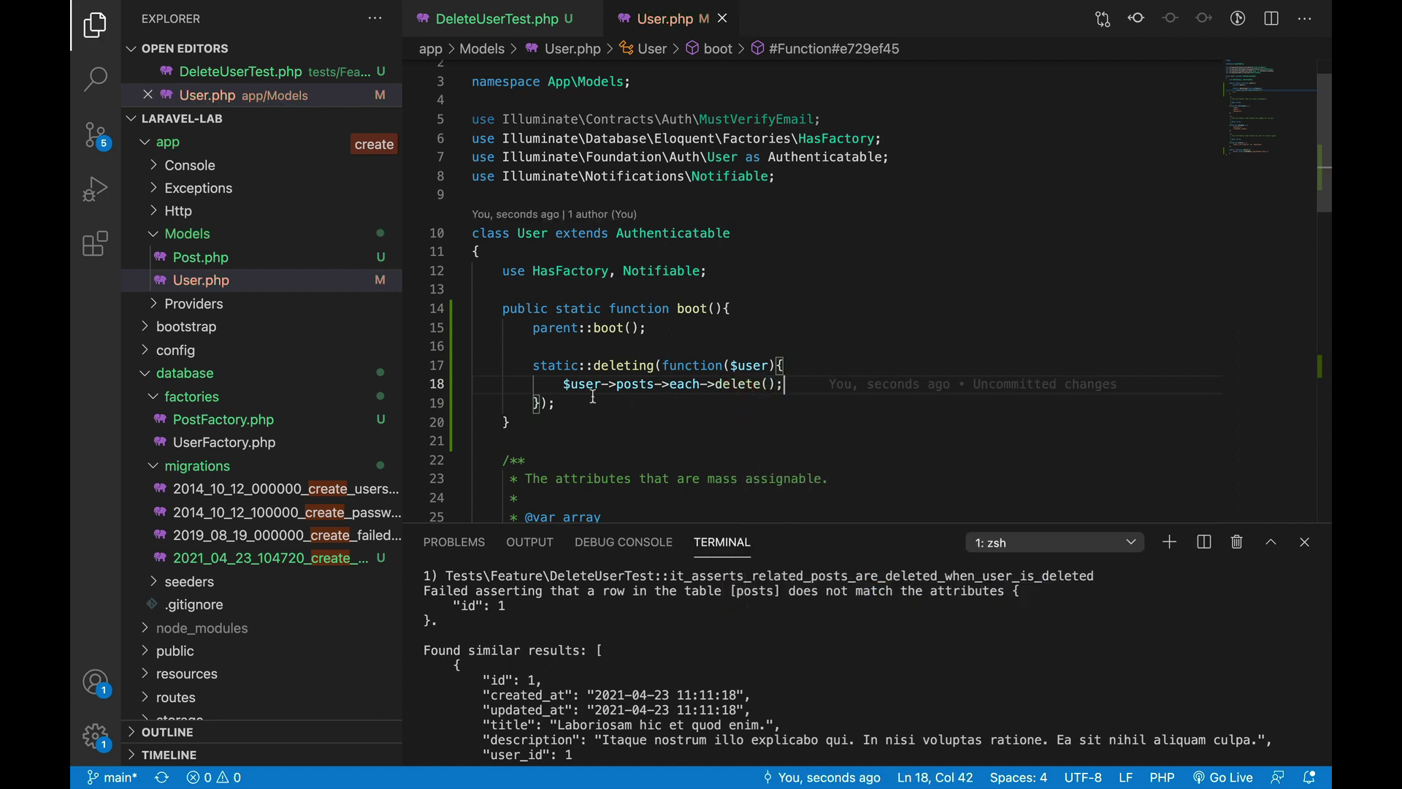
Step: Rerun the filtered phpunit related-posts deletion test and confirm it passes with OK (1 test)
left_click_drag(615, 384, 701, 389)
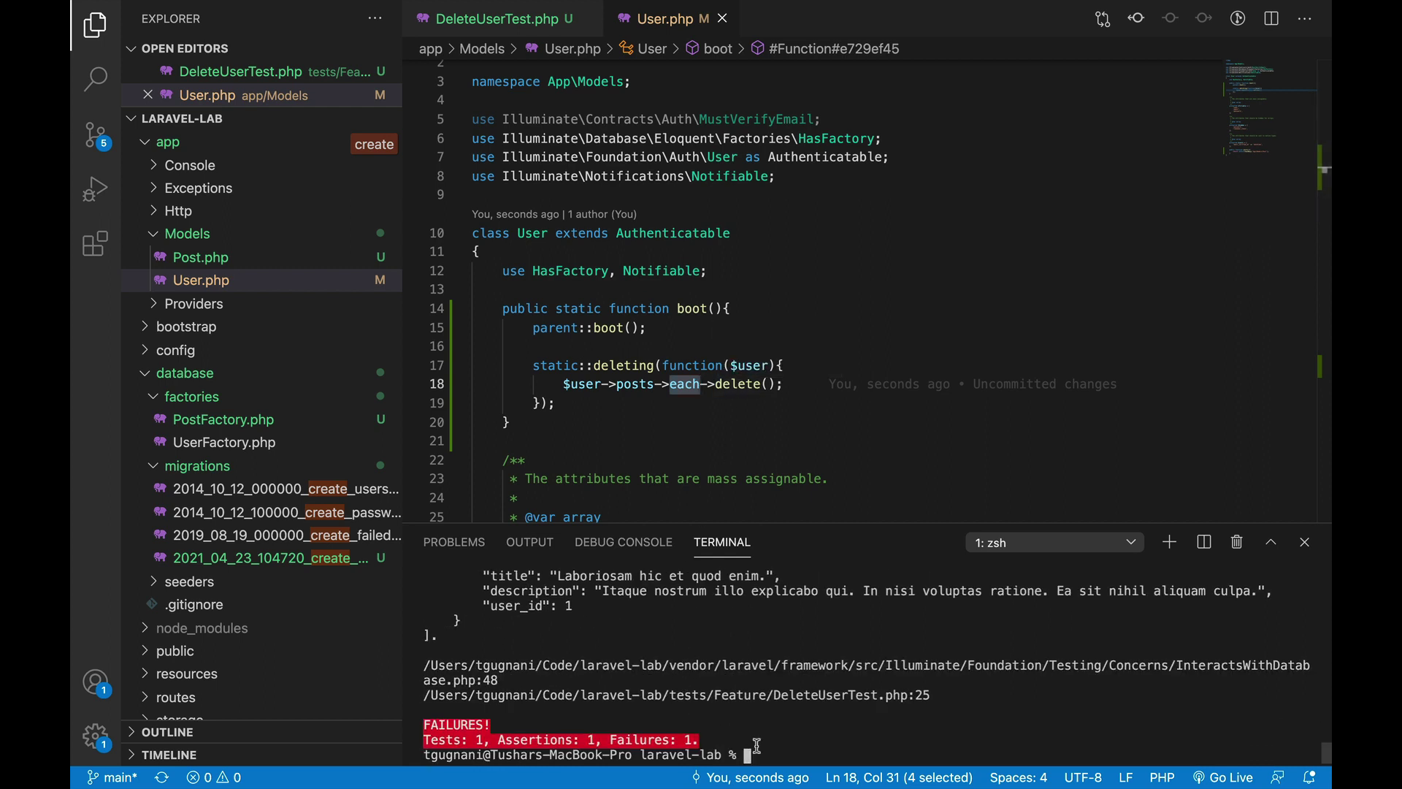
key("Up")
key("Return")
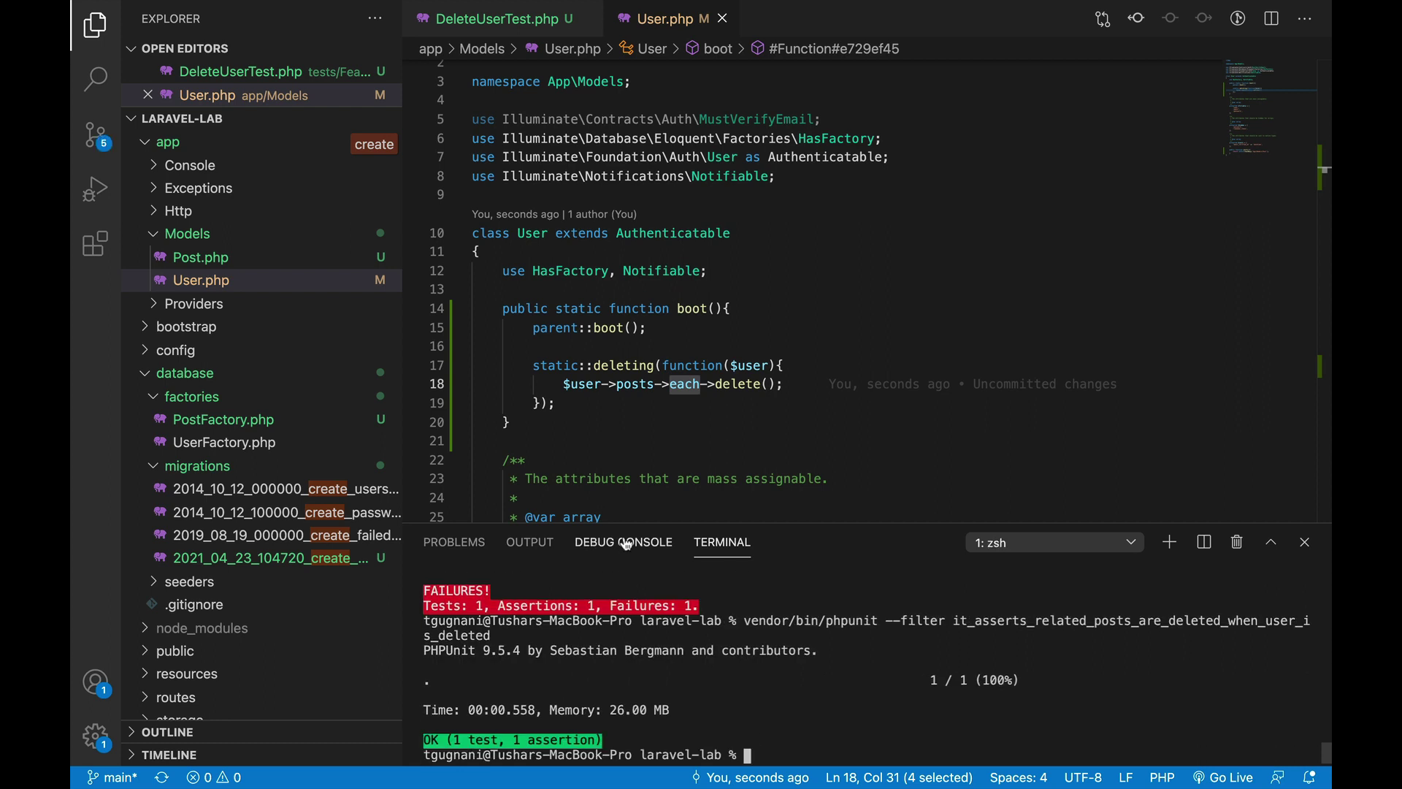
left_click(570, 411)
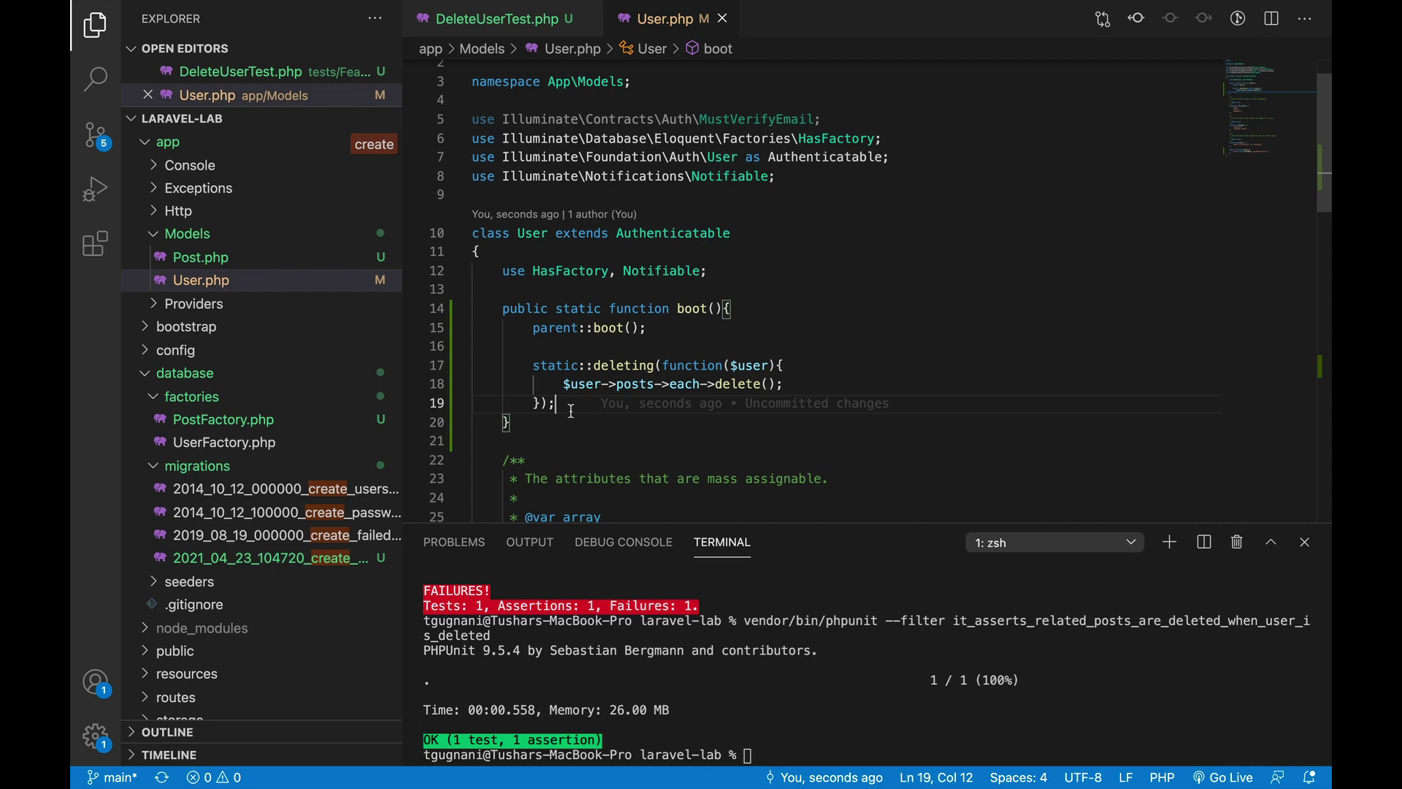
Step: Duplicate the delete test and rename the copy to it_asserts_related_posts_are_updated_when_user_is_deleted
left_click(498, 19)
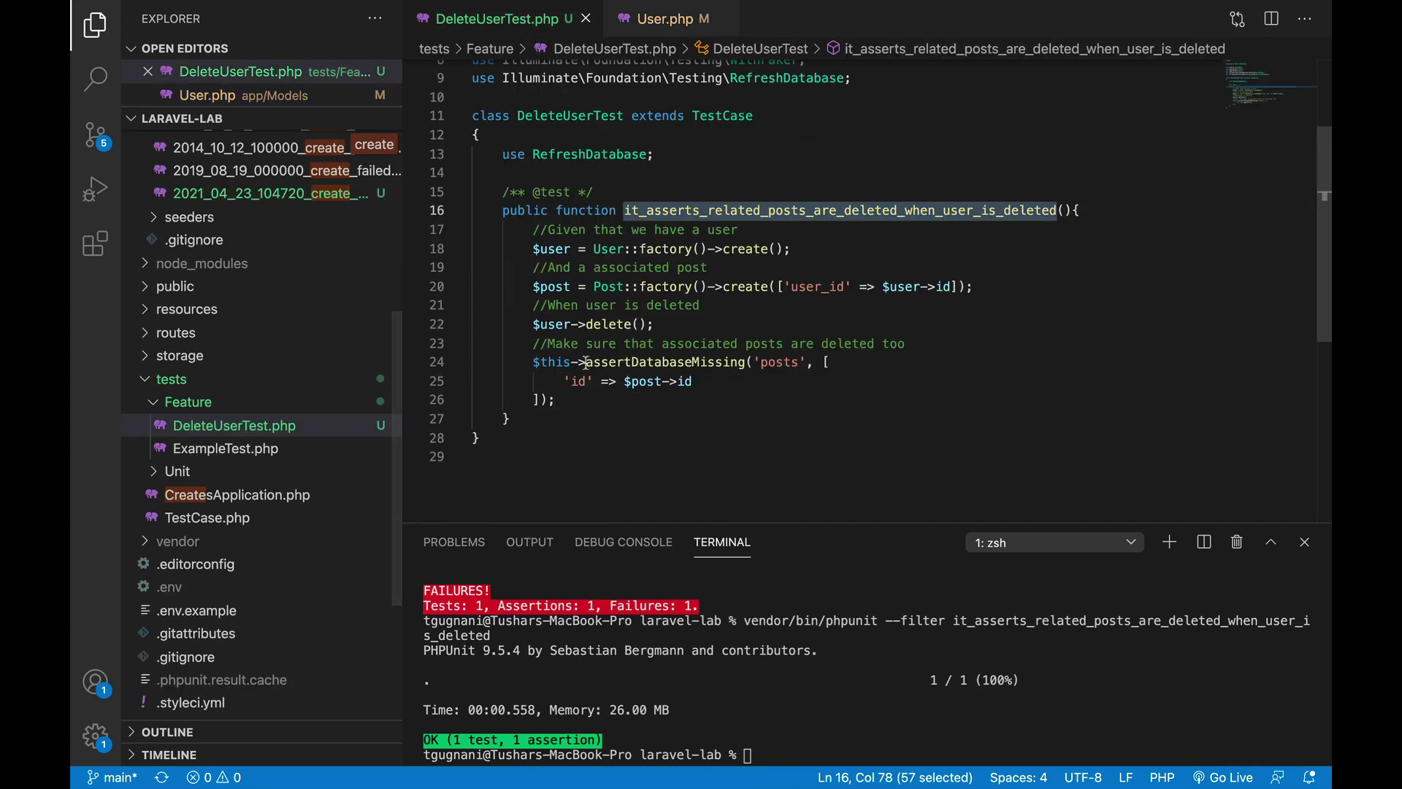
left_click_drag(510, 418, 474, 194)
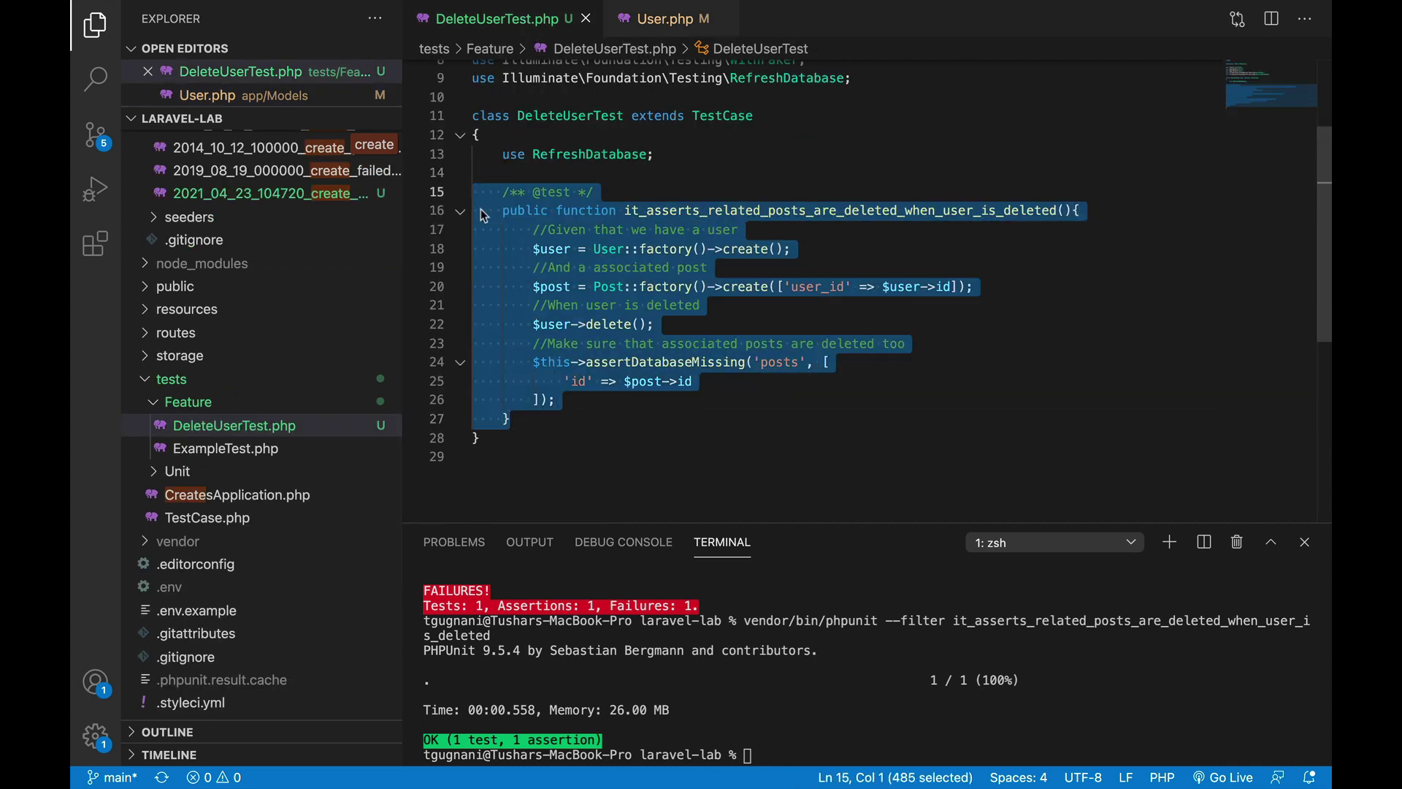
key("super+c")
key("Right")
key("Return")
key("Return")
key("super+v")
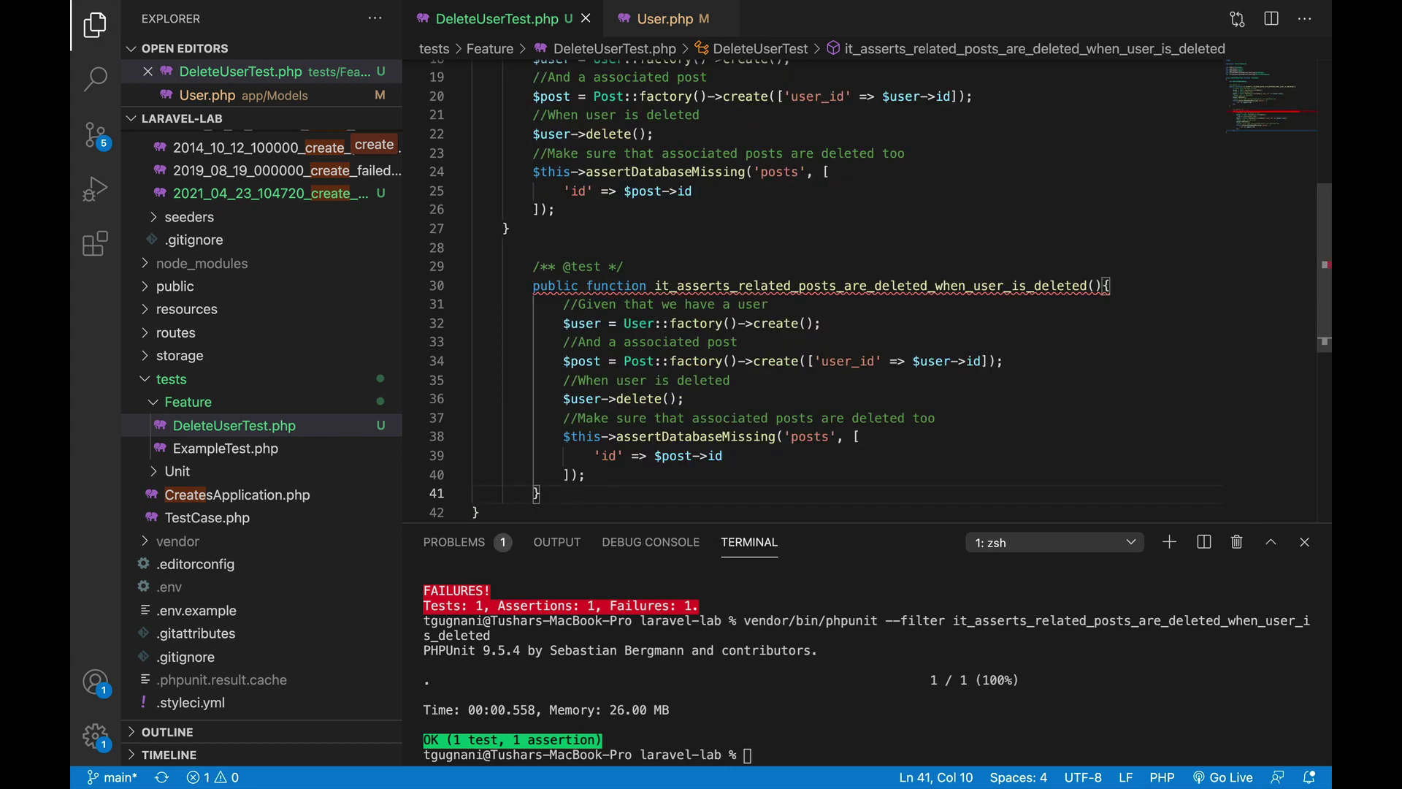
left_click_drag(474, 267, 555, 492)
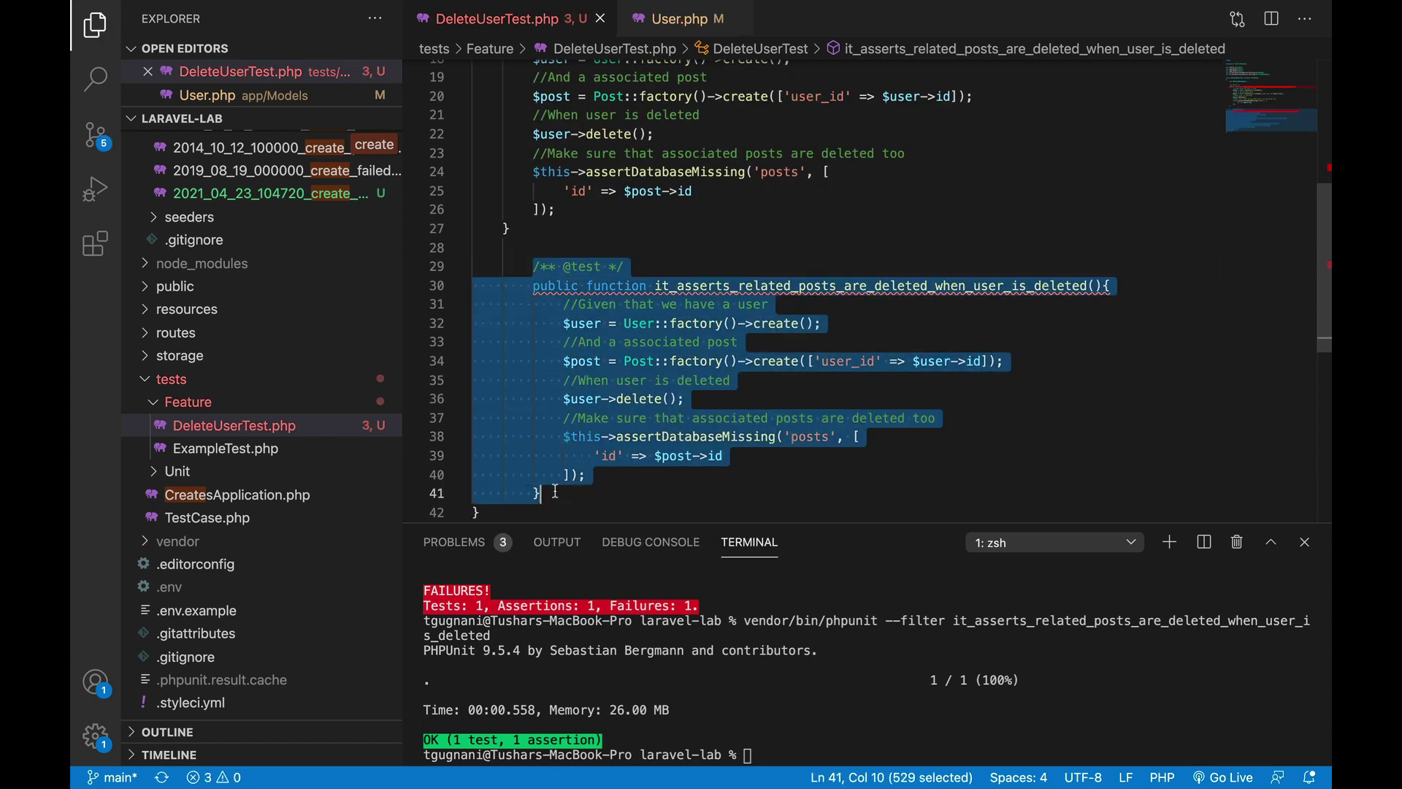
key("shift+Tab")
left_click(613, 399)
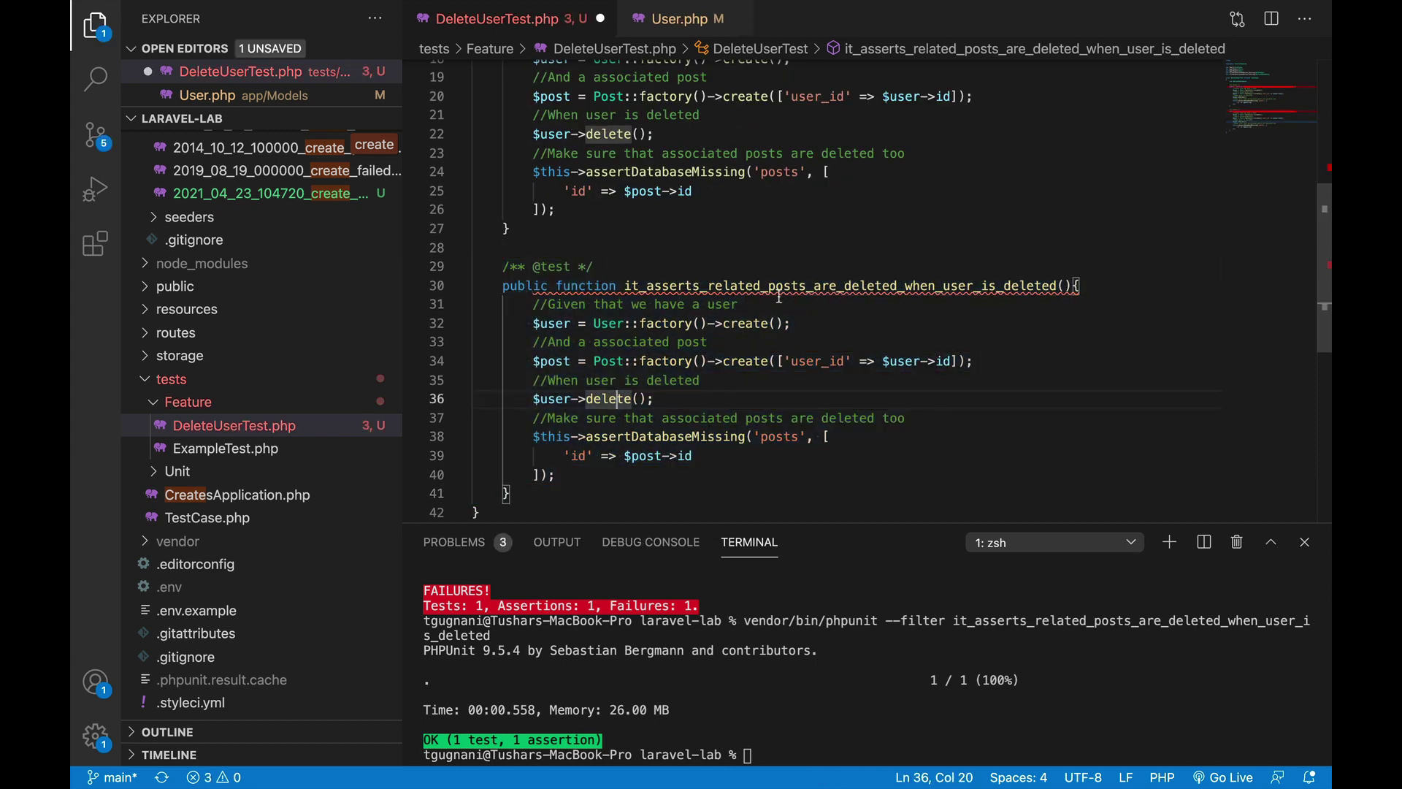
left_click_drag(843, 286, 898, 286)
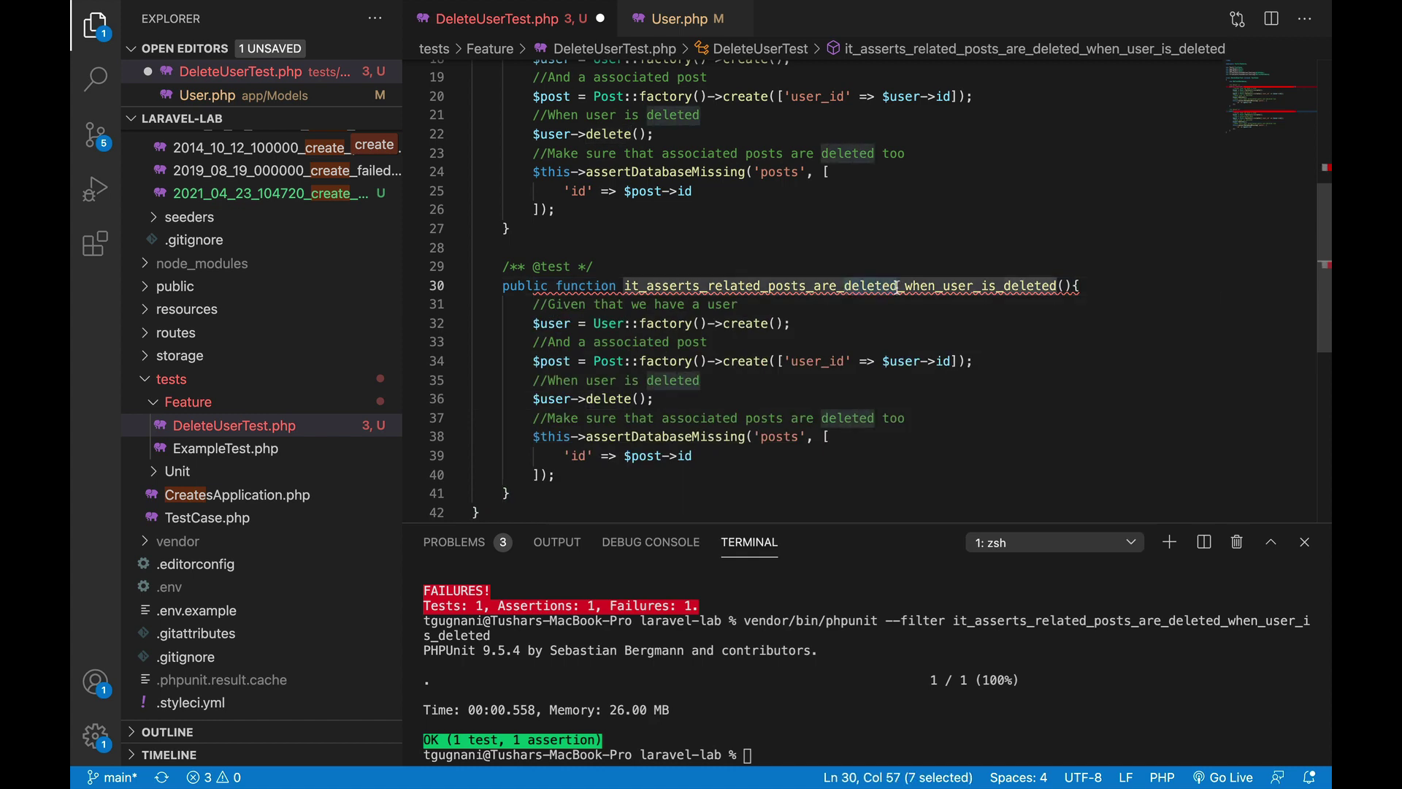
type("updated")
key("cmd+s")
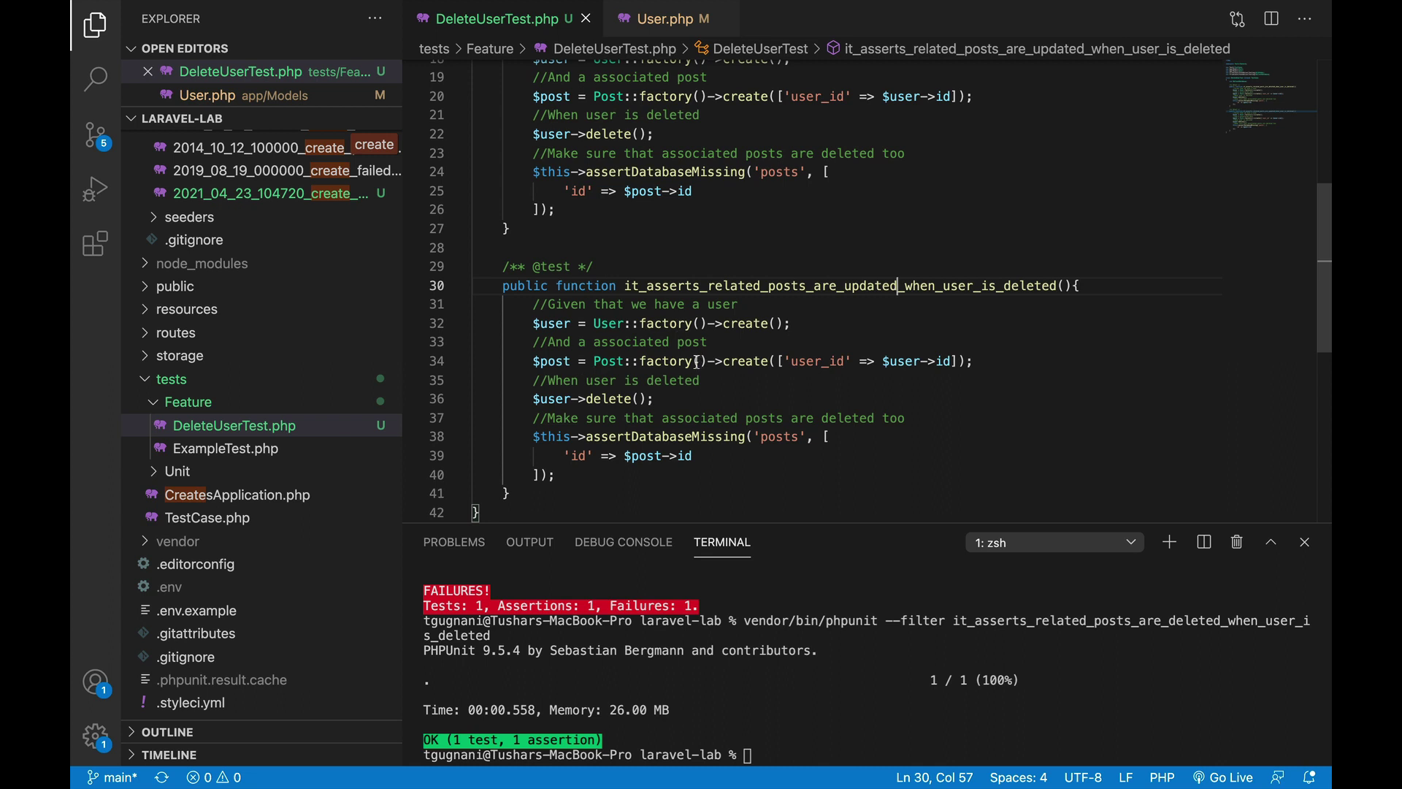
mouse_move(609, 399)
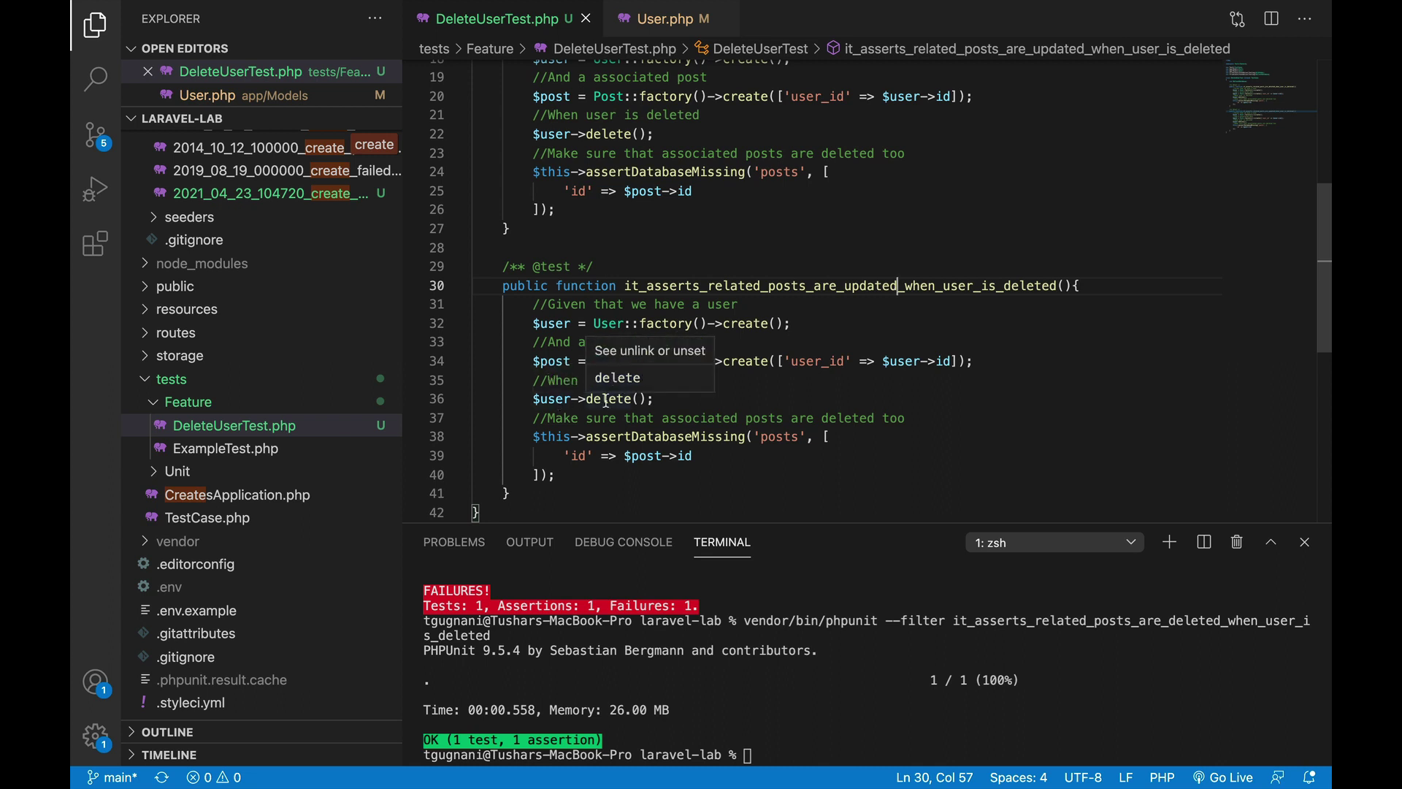
Step: Change the copy's assertion to assertDatabaseHas with 'user_id' => 1, and save
left_click_drag(693, 438, 745, 439)
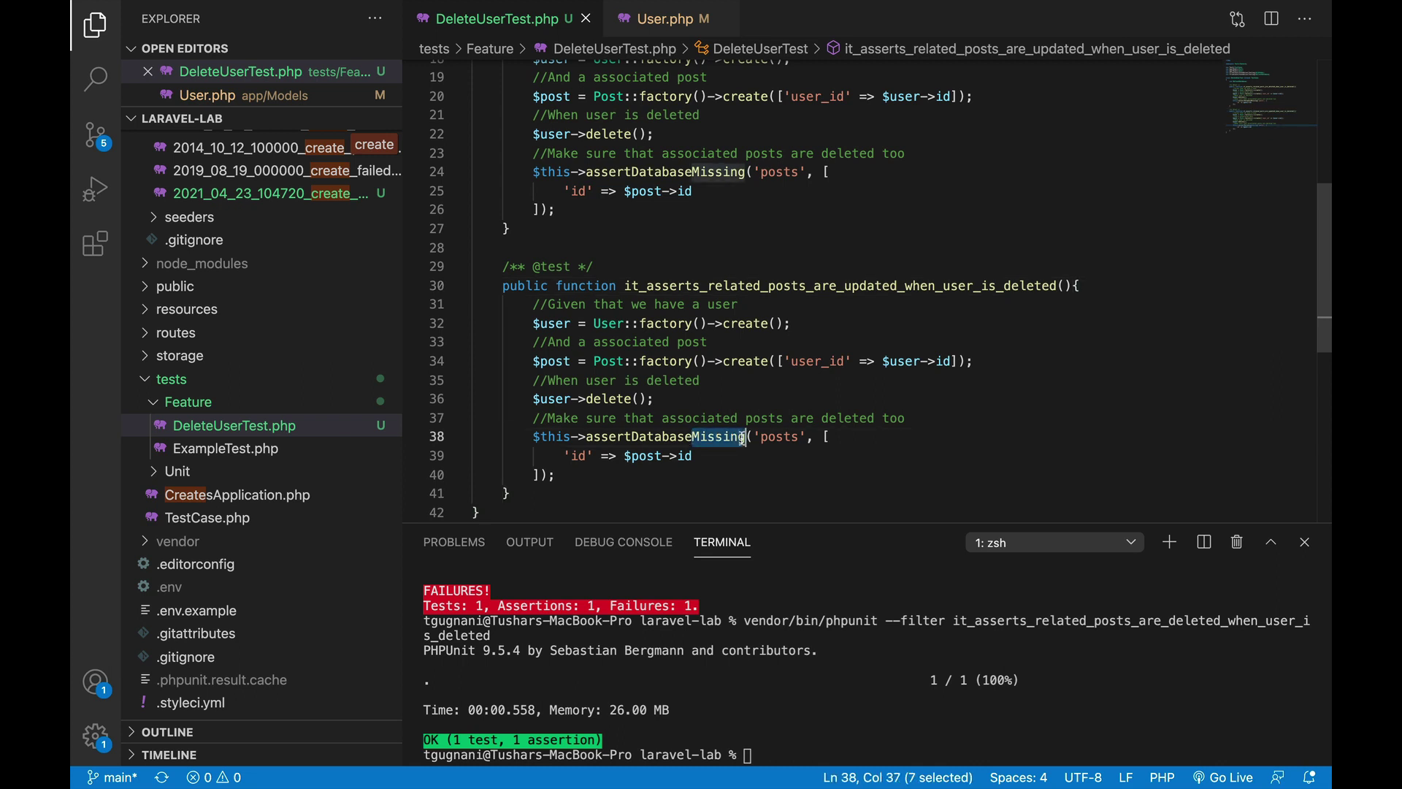
type("Has")
key("super+s")
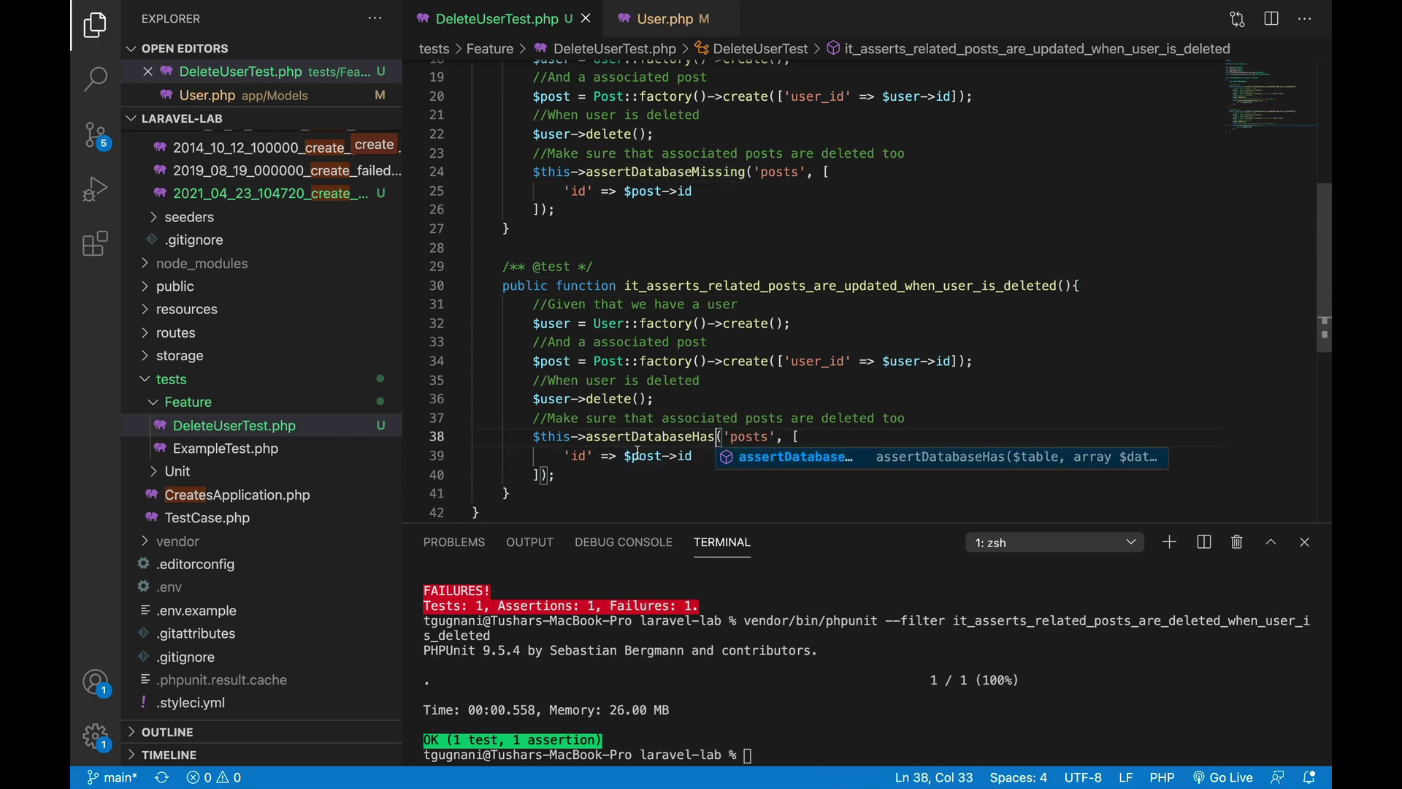
left_click(703, 455)
type(",")
key("Return")
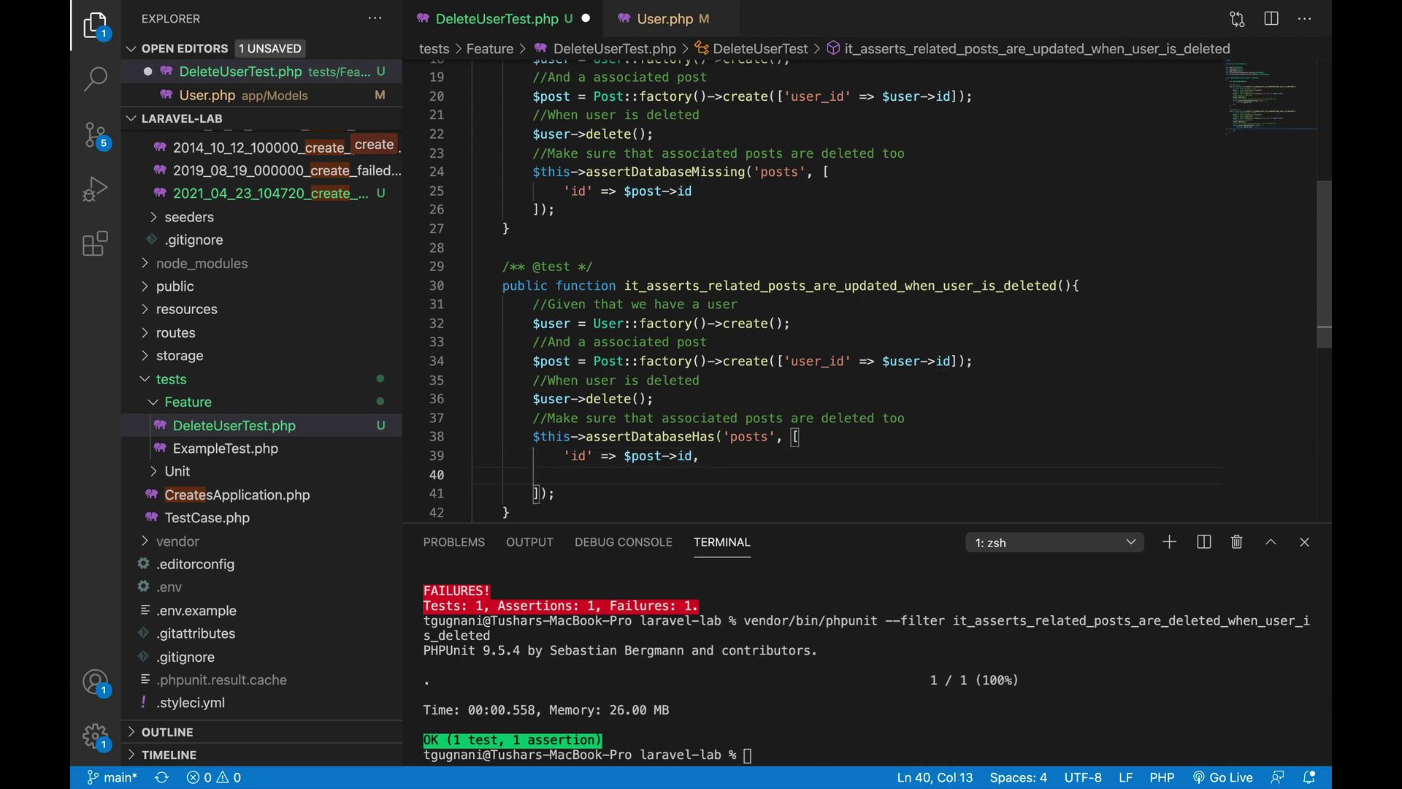
type("'user_id")
type("' => 1")
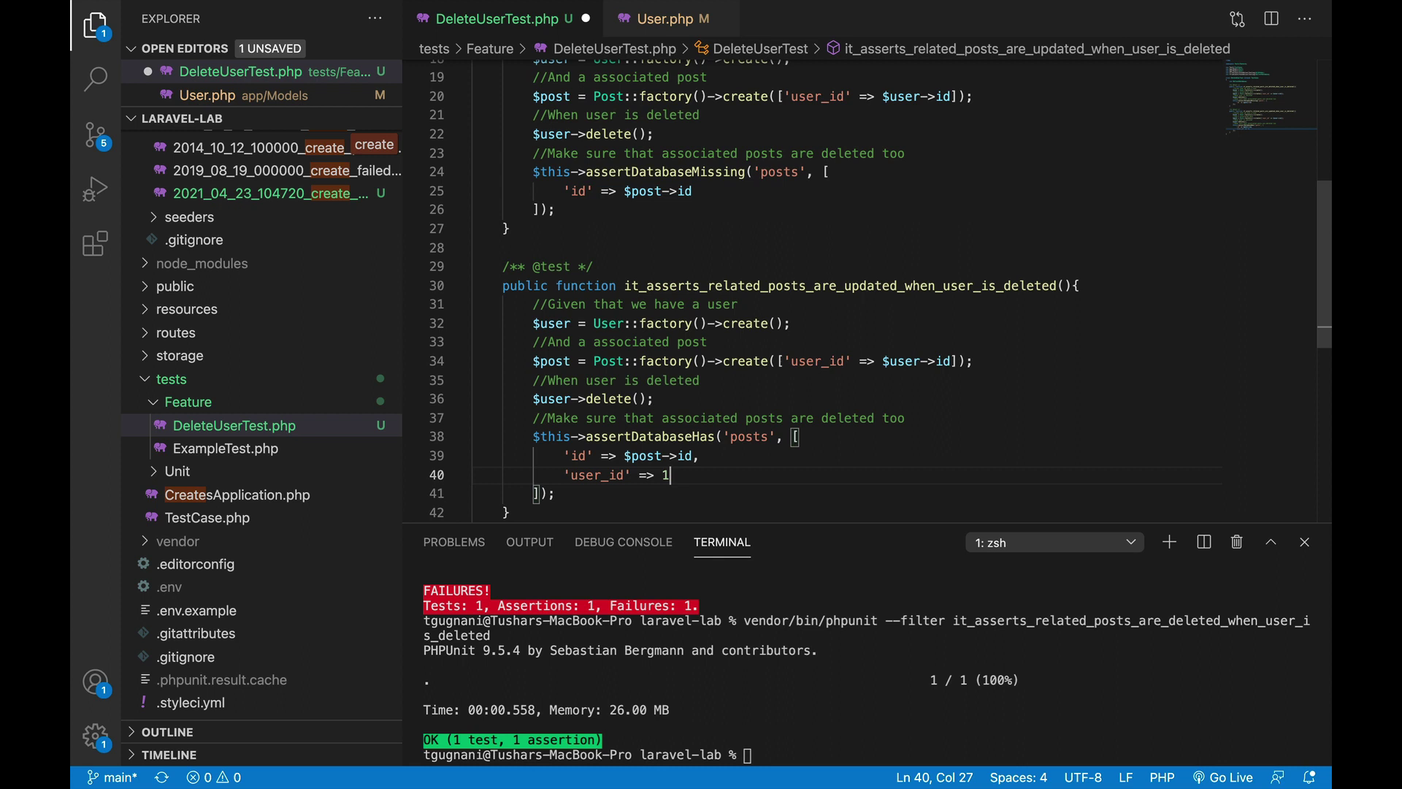
type(",")
key("ctrl+s")
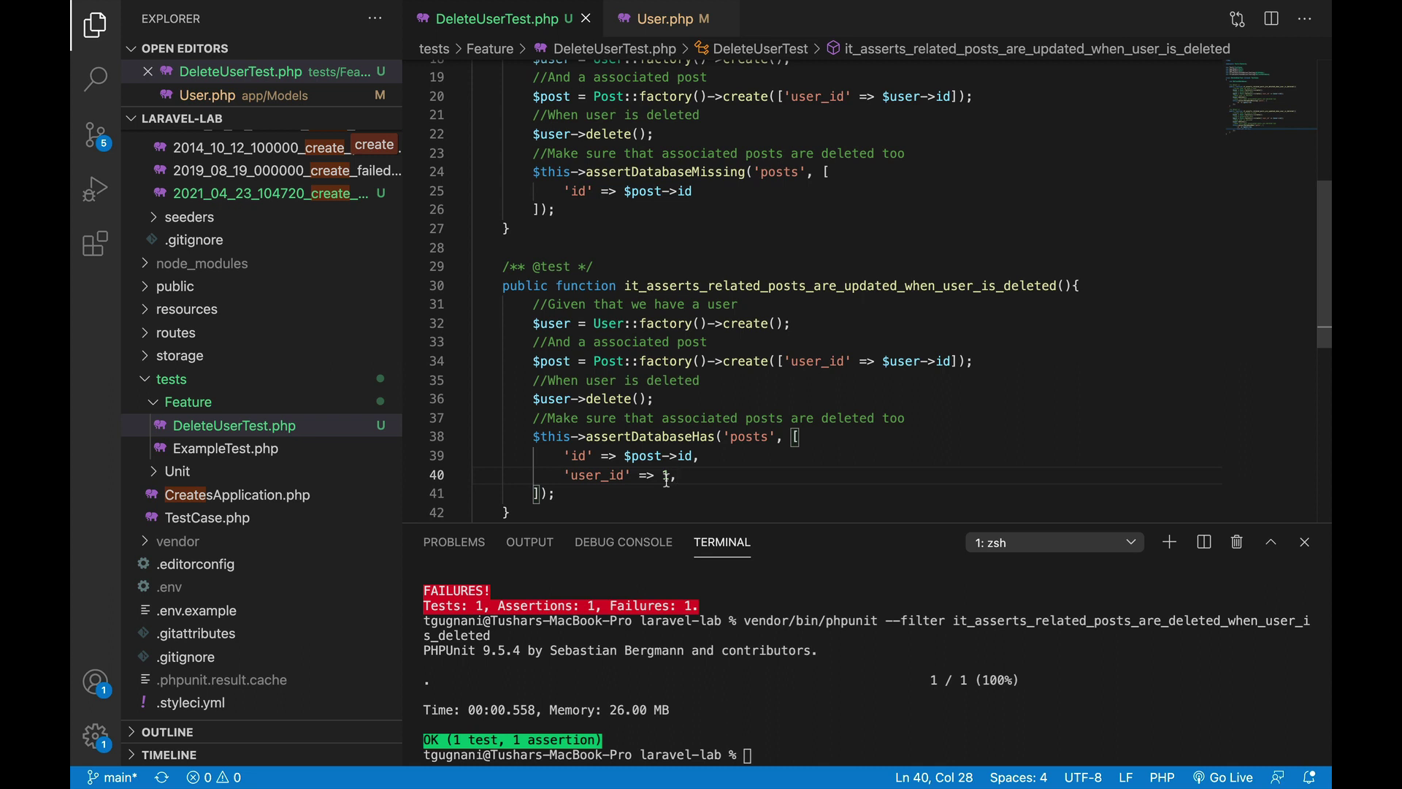
Step: Run vendor/bin/phpunit --filter on the updated-posts test and see it fail with an empty posts table
double_click(780, 285)
key("super+c")
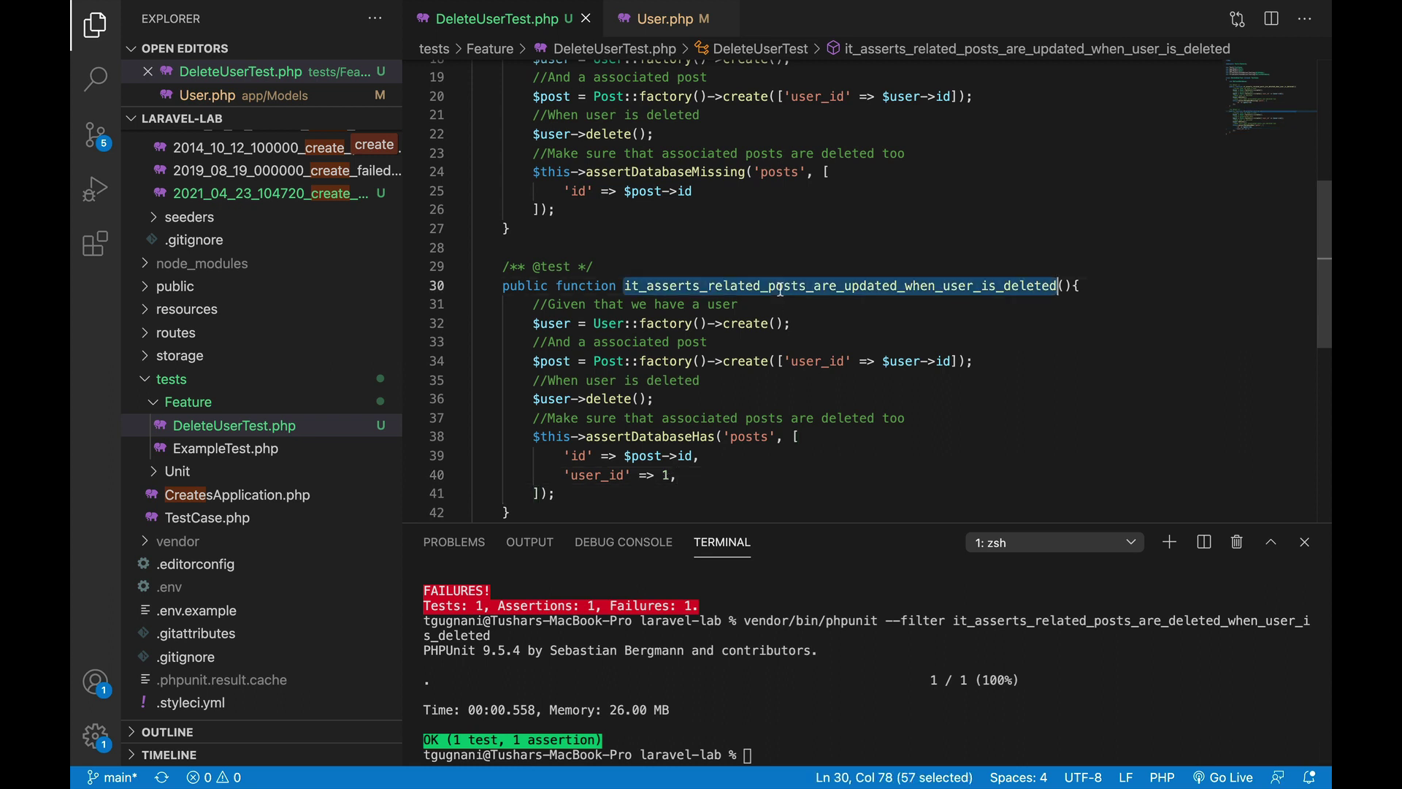
type("vendor/b")
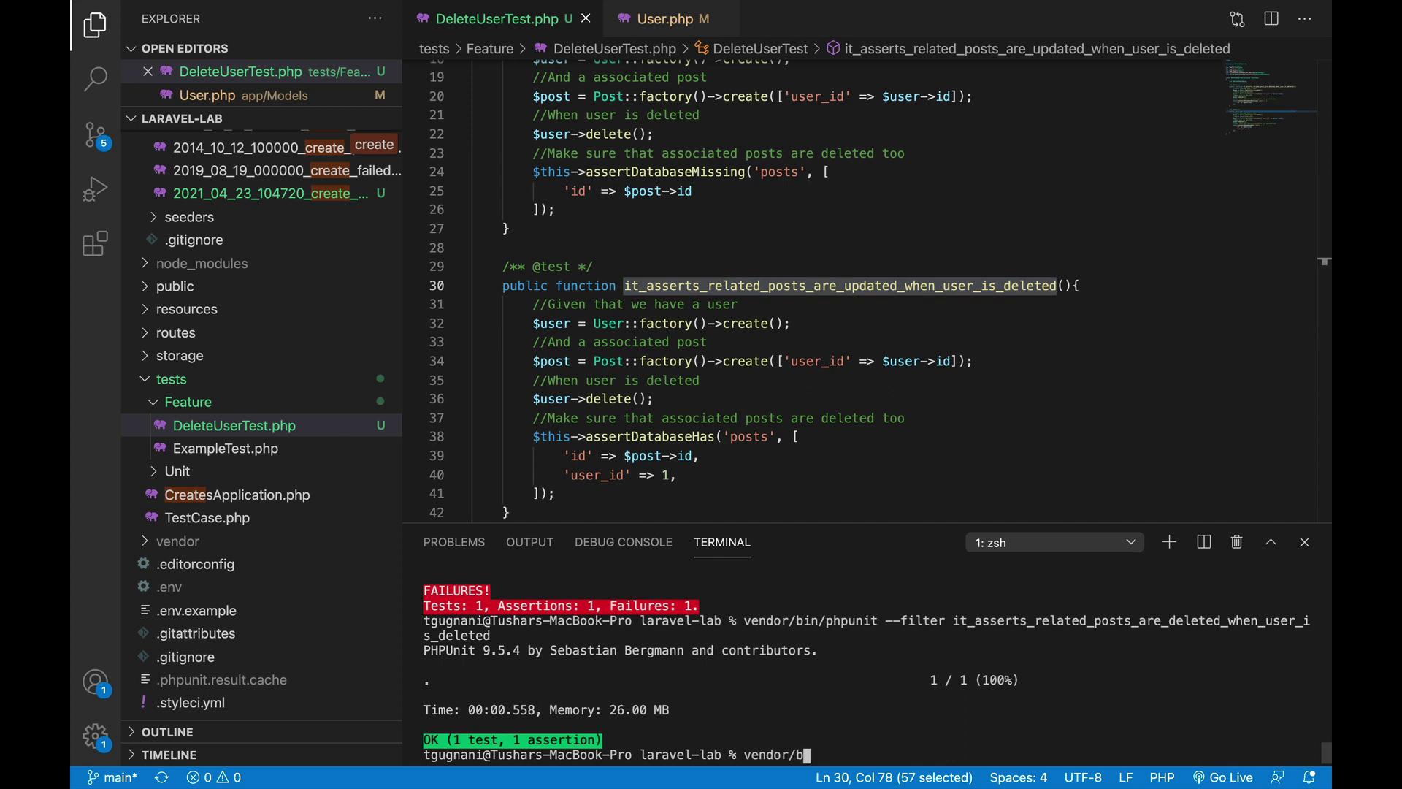
type("in/phpunit")
key("BackSpace")
key("BackSpace")
type("it ")
type("--filter")
key("super+v")
key("Return")
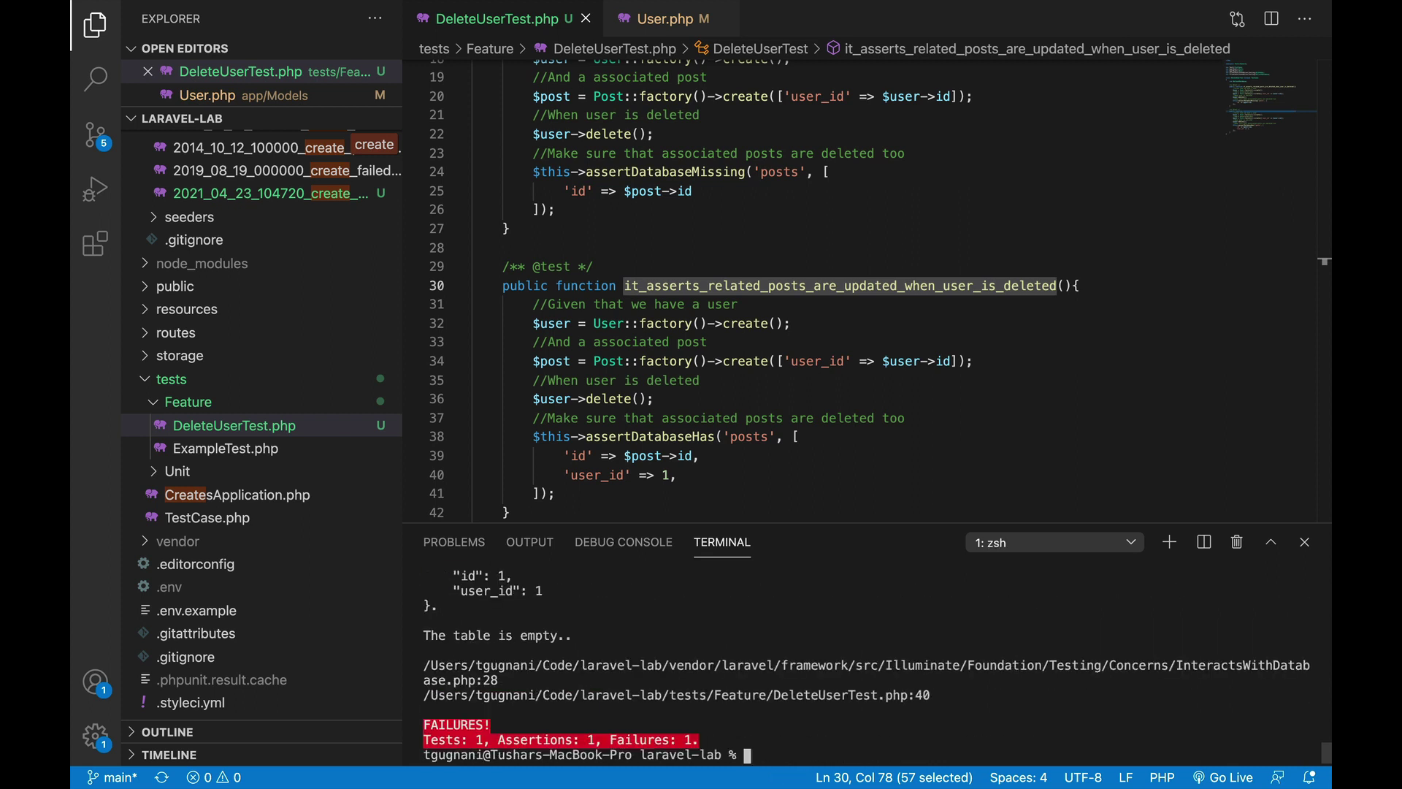
scroll(755, 717, "up", 3)
scroll(710, 714, "up", 2)
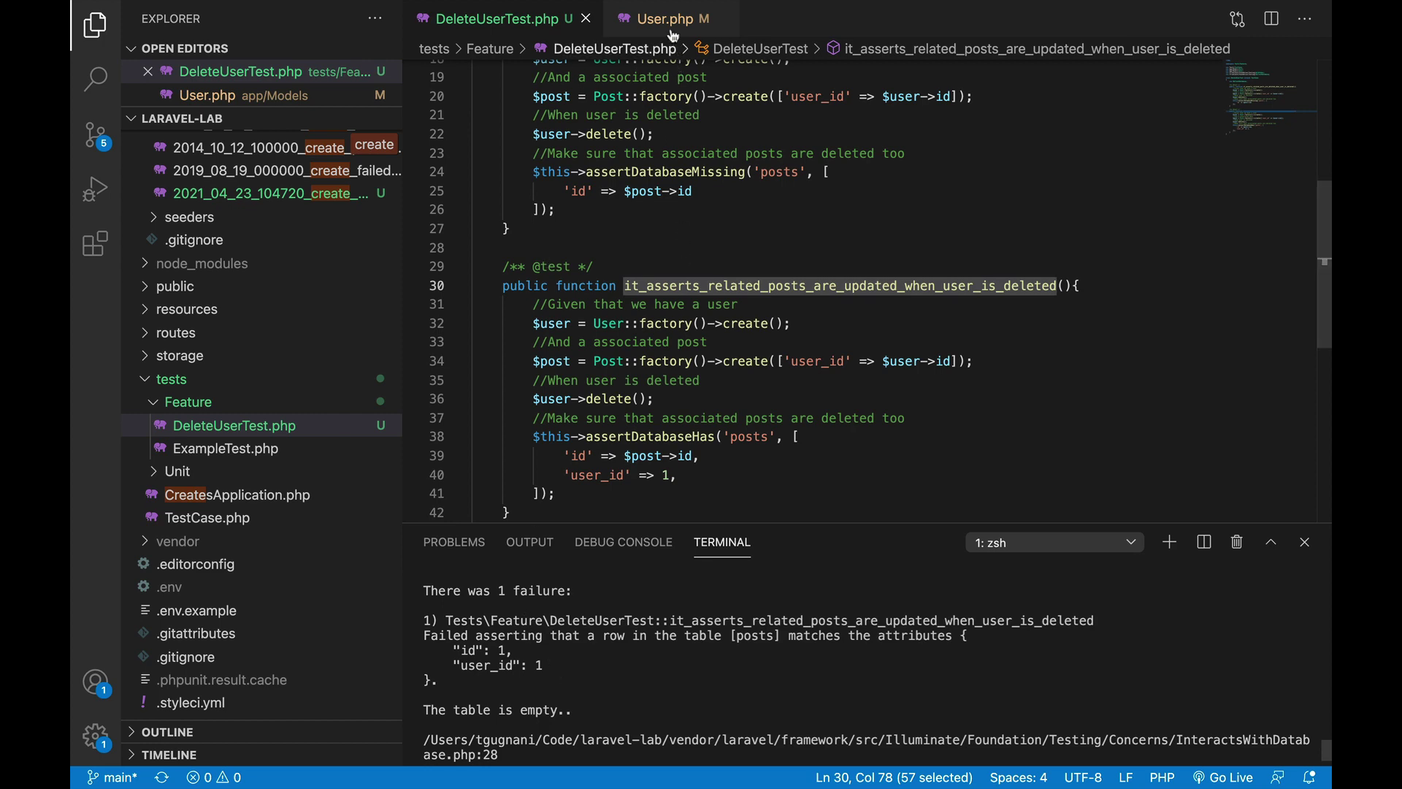
Step: In User.php's deleting hook, replace delete() with update(['user_id' => 1]) and save
key("ctrl+Tab")
scroll(670, 336, "down", 1)
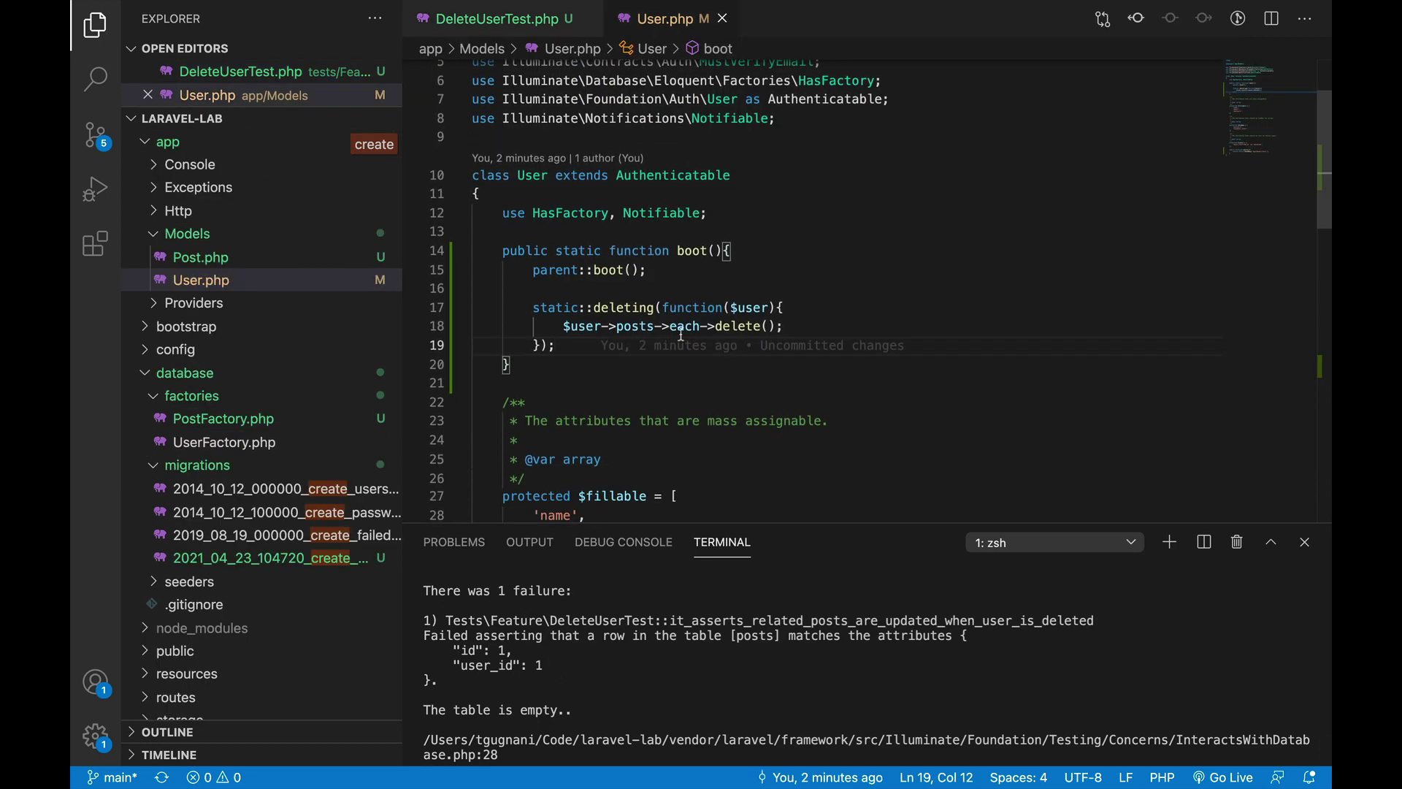
double_click(738, 326)
type("update")
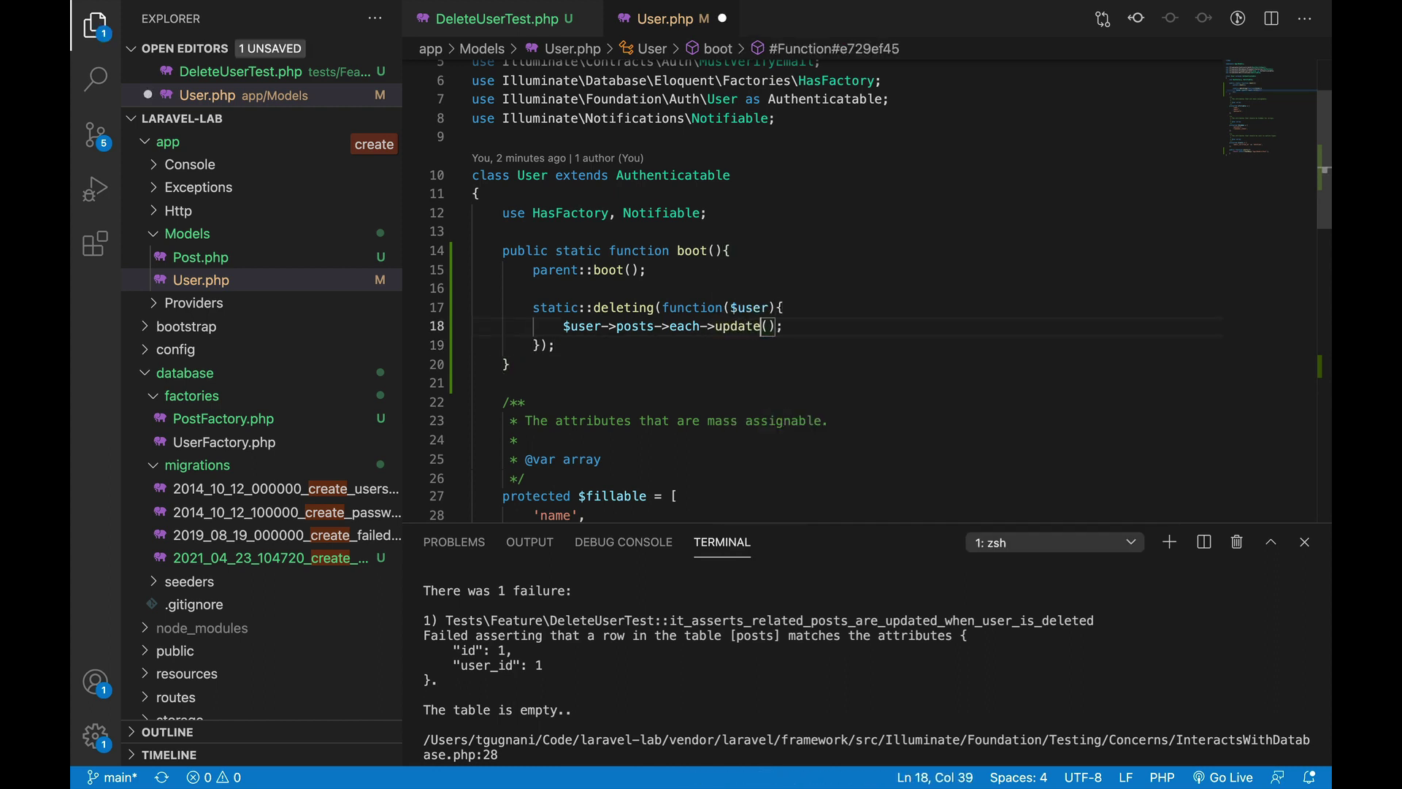
key("Right")
type("['us")
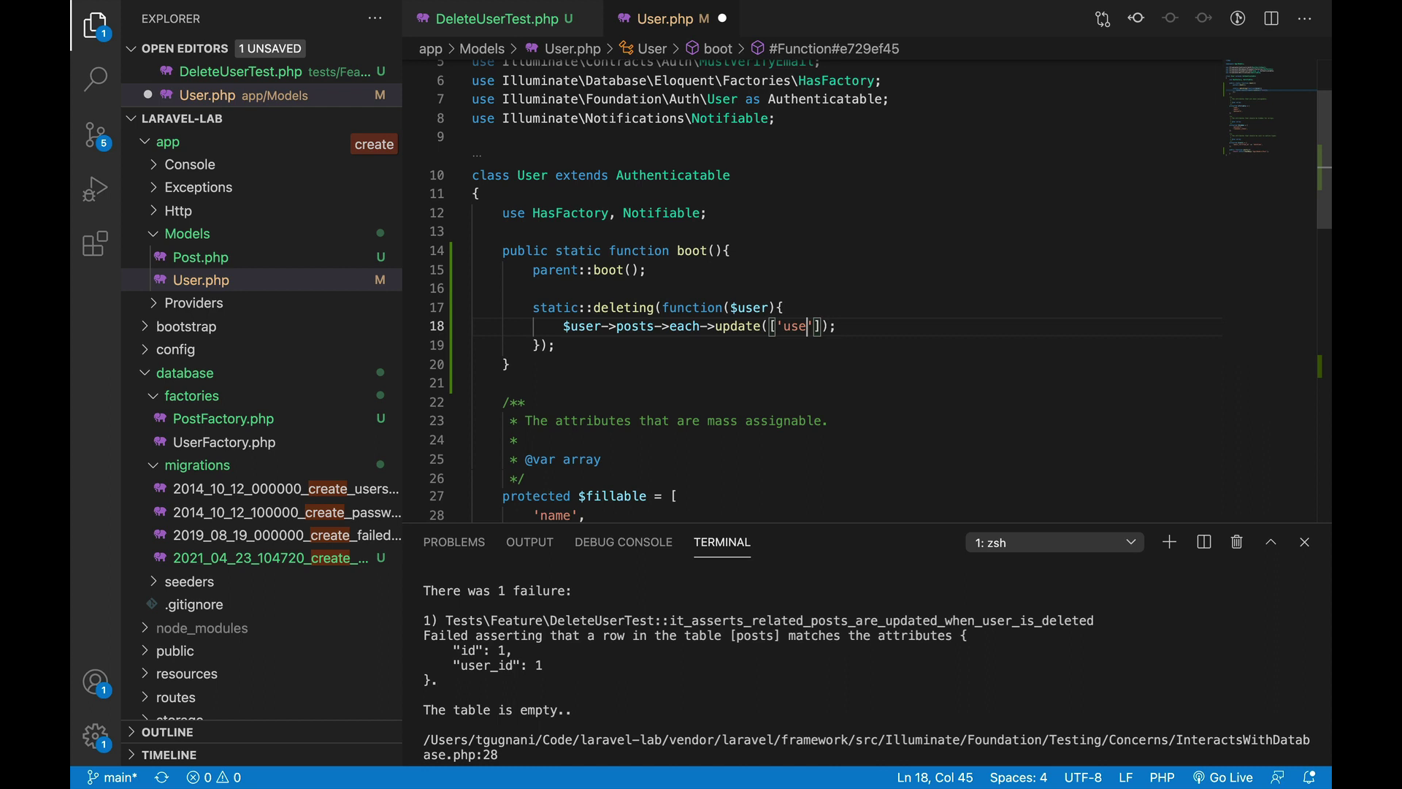
type("er_id' =>")
type(" 1")
key("cmd+s")
scroll(724, 708, "down", 2)
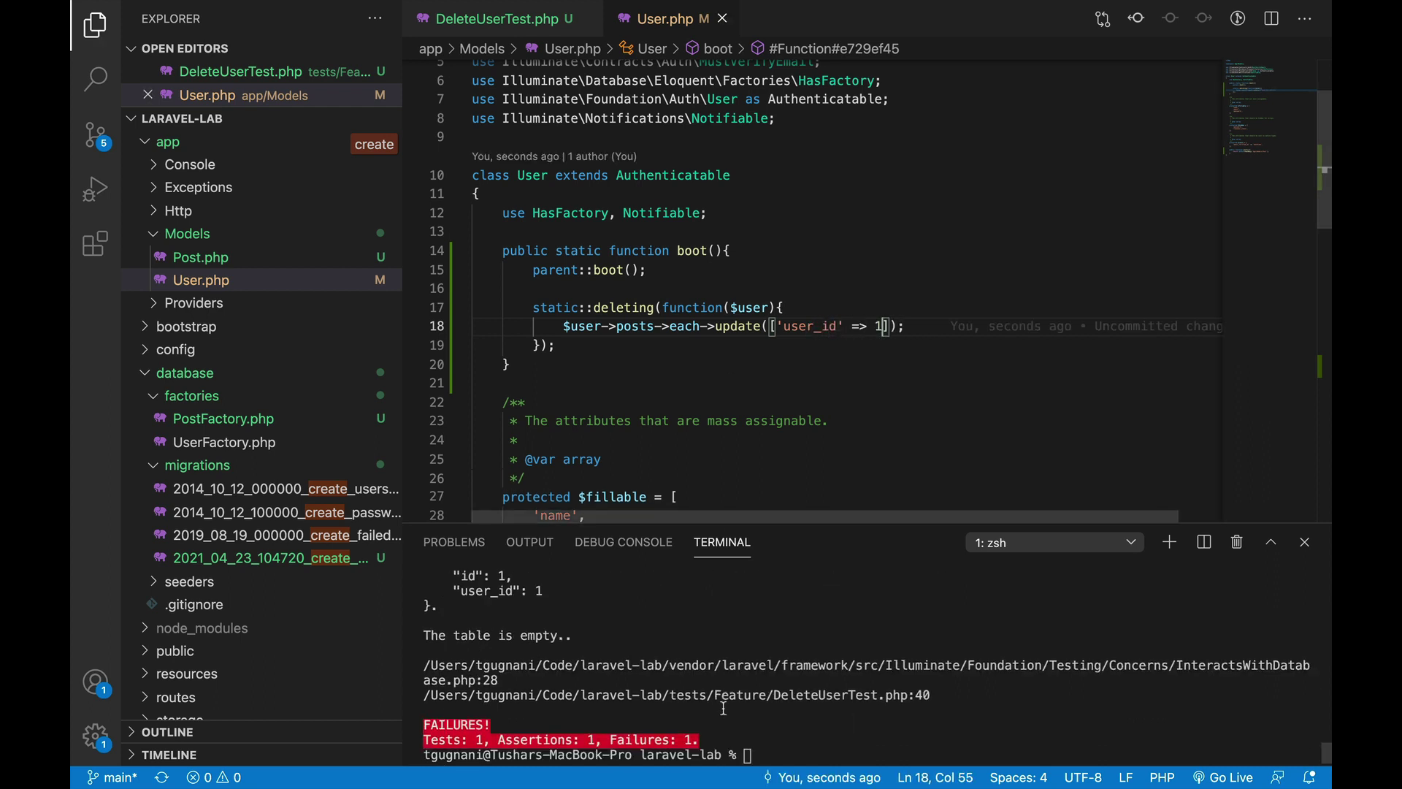
Step: Rerun the filtered updated-posts phpunit test and confirm it passes with OK
left_click(751, 737)
key("Up")
key("Return")
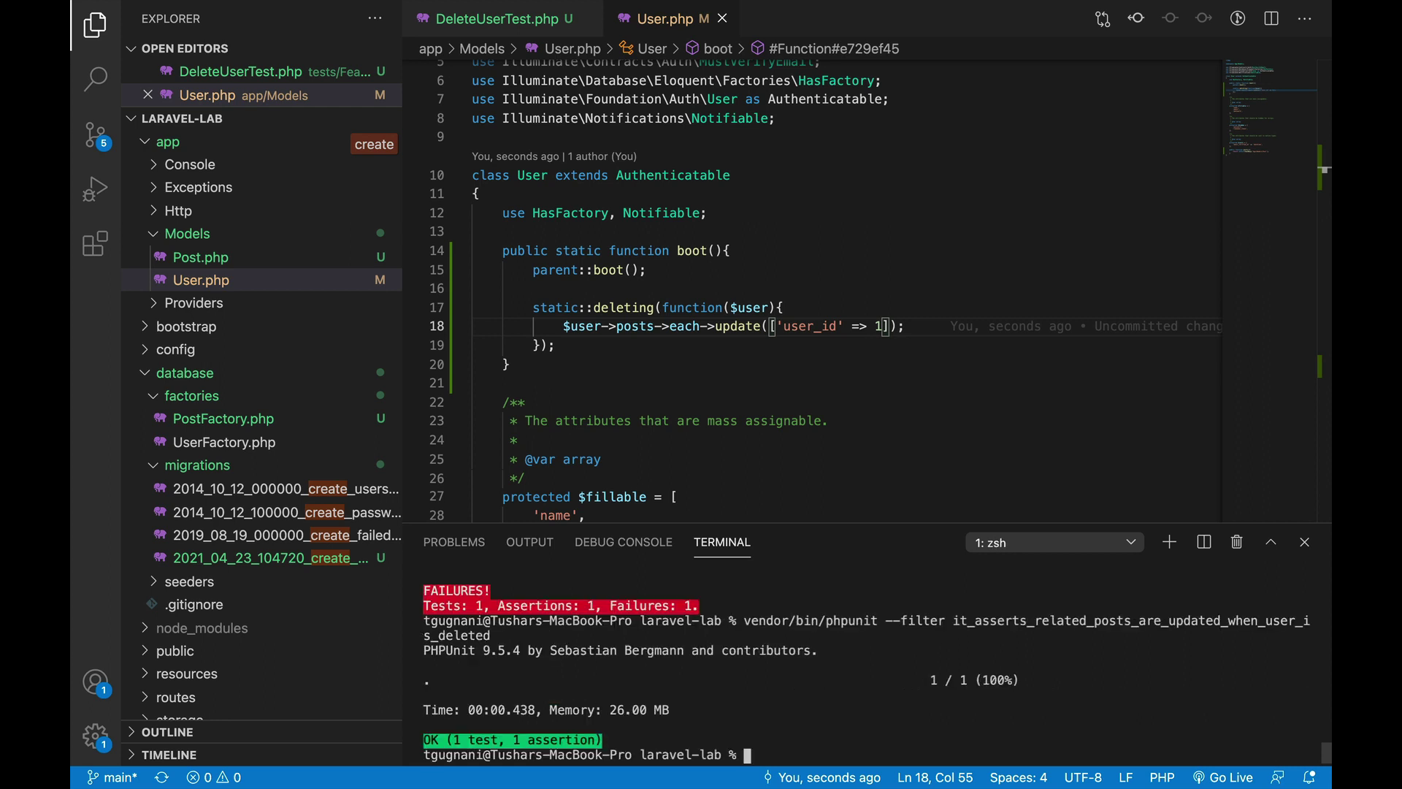